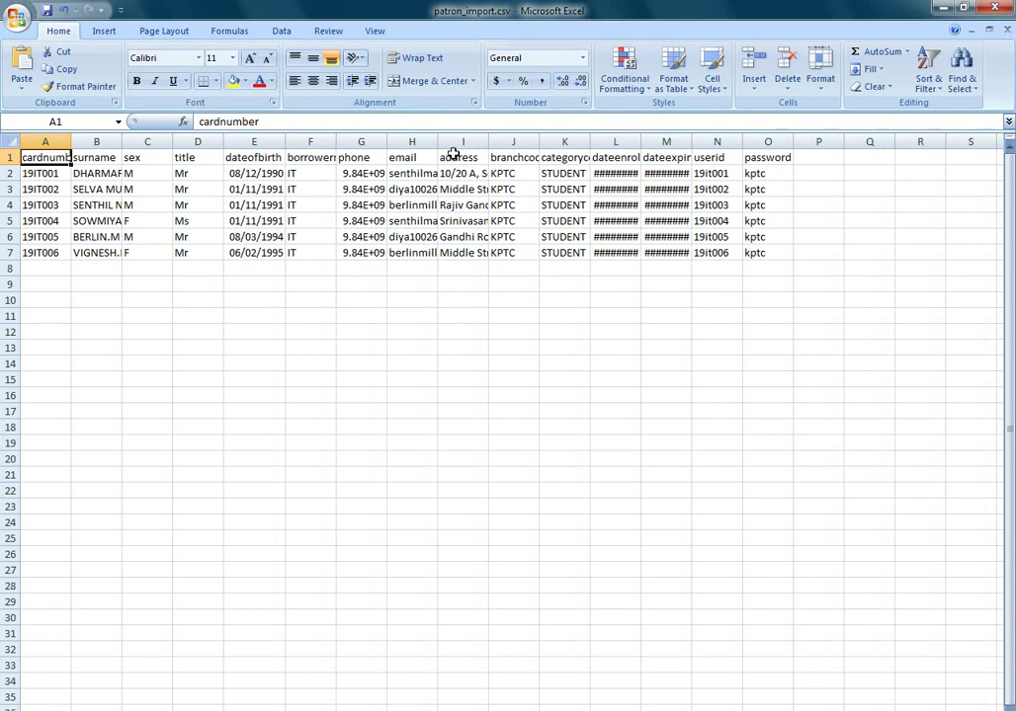
# - Fit the email and address columns to their contents and widen the surname column to show the full names
pyautogui.doubleClick(438, 142)
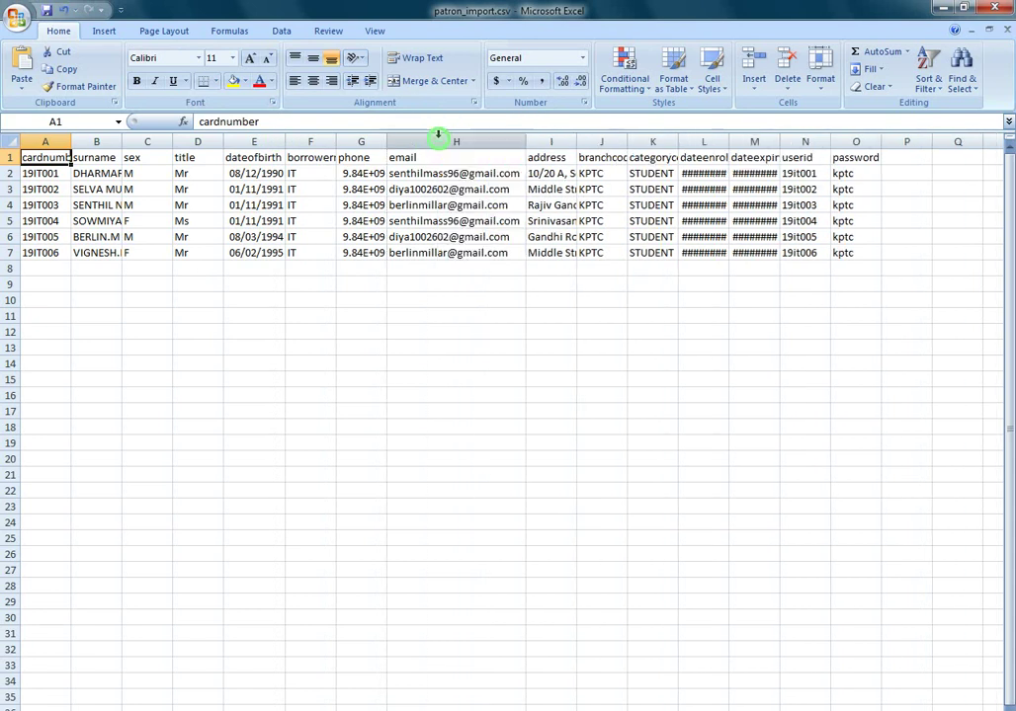
pyautogui.doubleClick(576, 142)
pyautogui.click(48, 174)
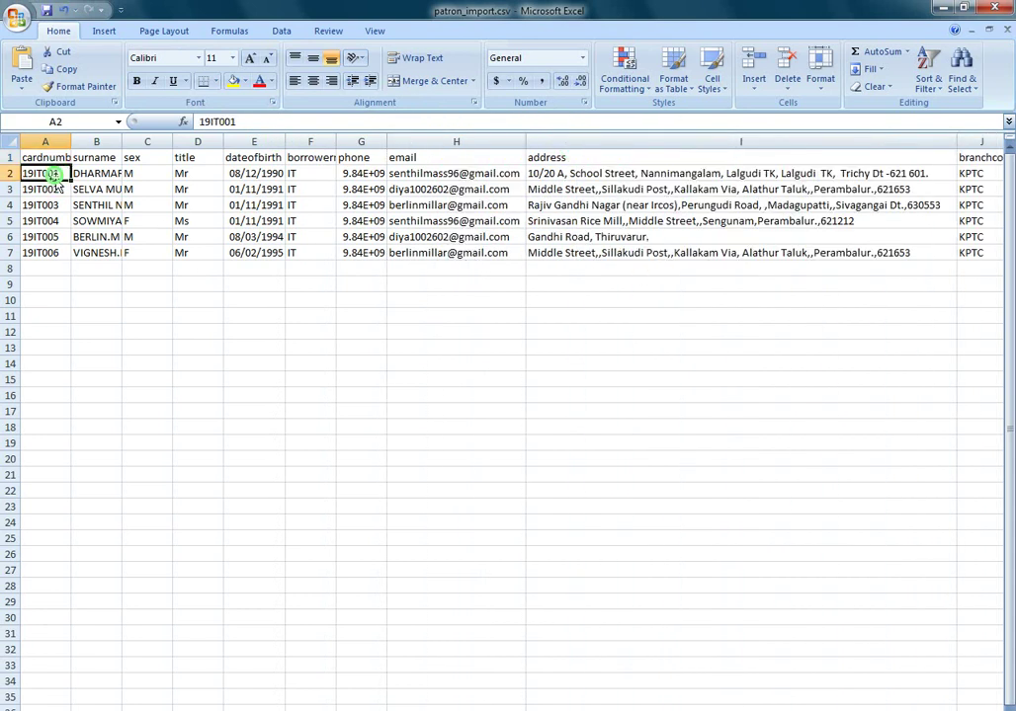
pyautogui.moveTo(122, 145); pyautogui.dragTo(177, 145)
# - Examine the patron sheet's email and address entries and its column headings from cardnumber through userid
pyautogui.click(464, 219)
pyautogui.click(551, 185)
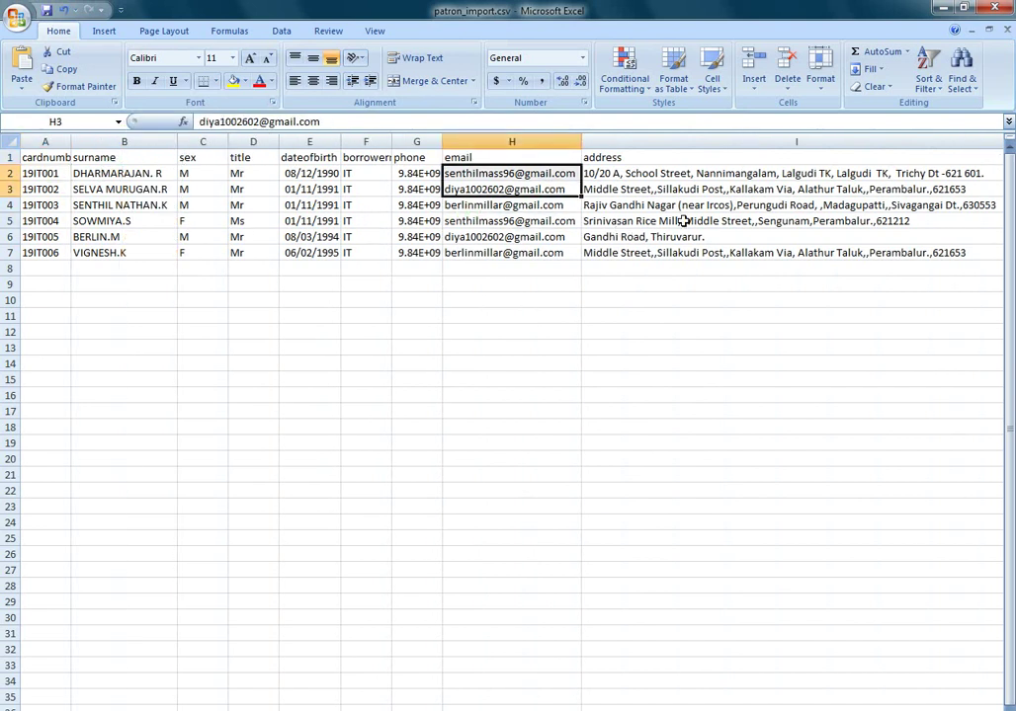
pyautogui.click(613, 188)
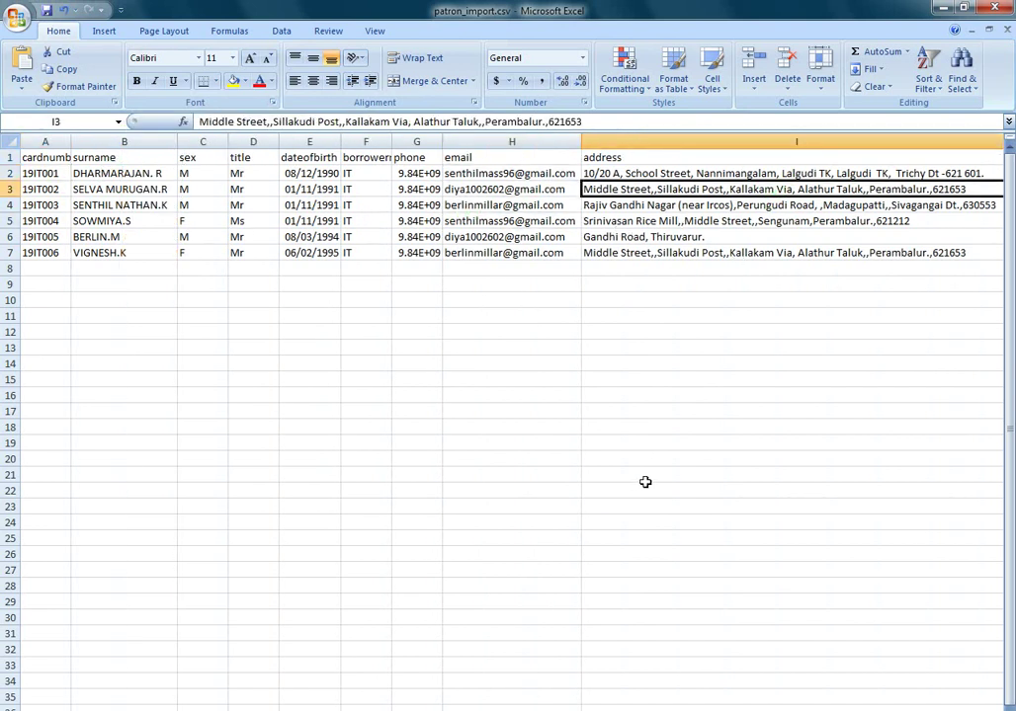
pyautogui.press('Left')
pyautogui.press('Left')
pyautogui.press('Left')
pyautogui.press('Left')
pyautogui.press('Left')
pyautogui.press('Left')
pyautogui.press('Left')
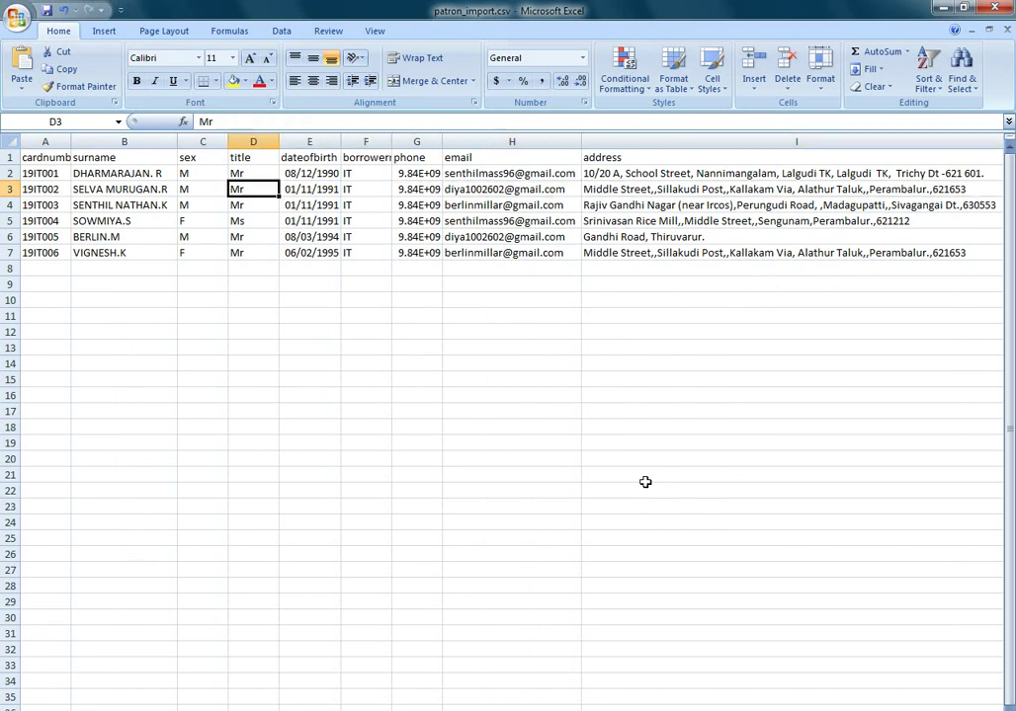
pyautogui.press('Up')
pyautogui.press('Left')
pyautogui.press('Up')
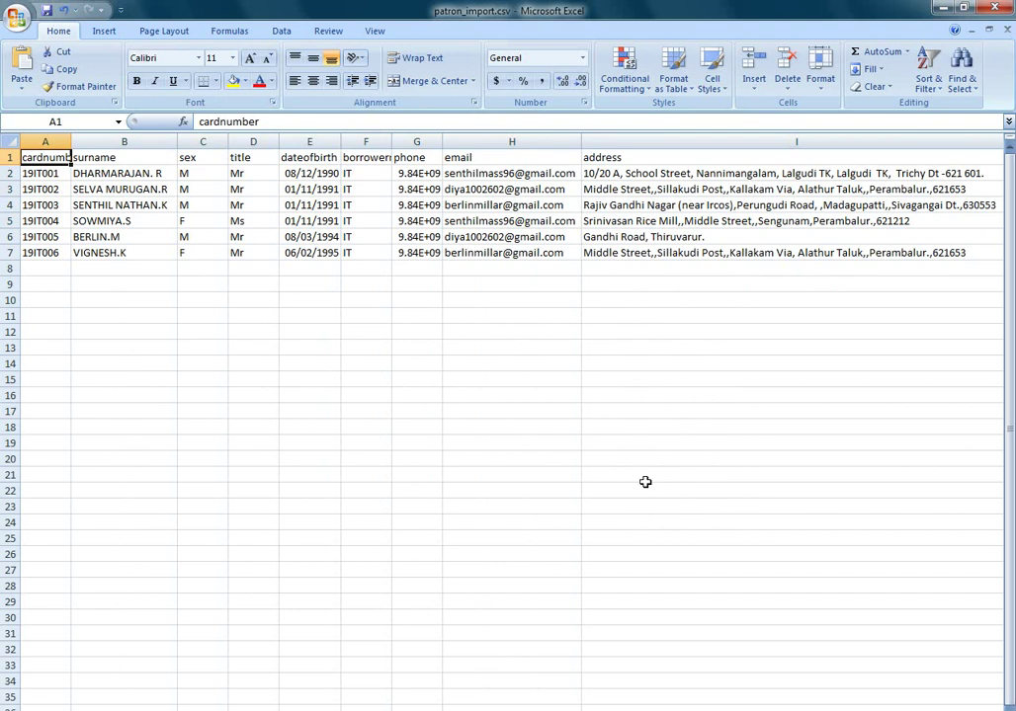
pyautogui.press('Right')
pyautogui.press('Right')
pyautogui.press('Right')
pyautogui.press('Right')
pyautogui.press('Right')
pyautogui.press('Right')
pyautogui.press('Right')
pyautogui.press('Right')
pyautogui.press('Right')
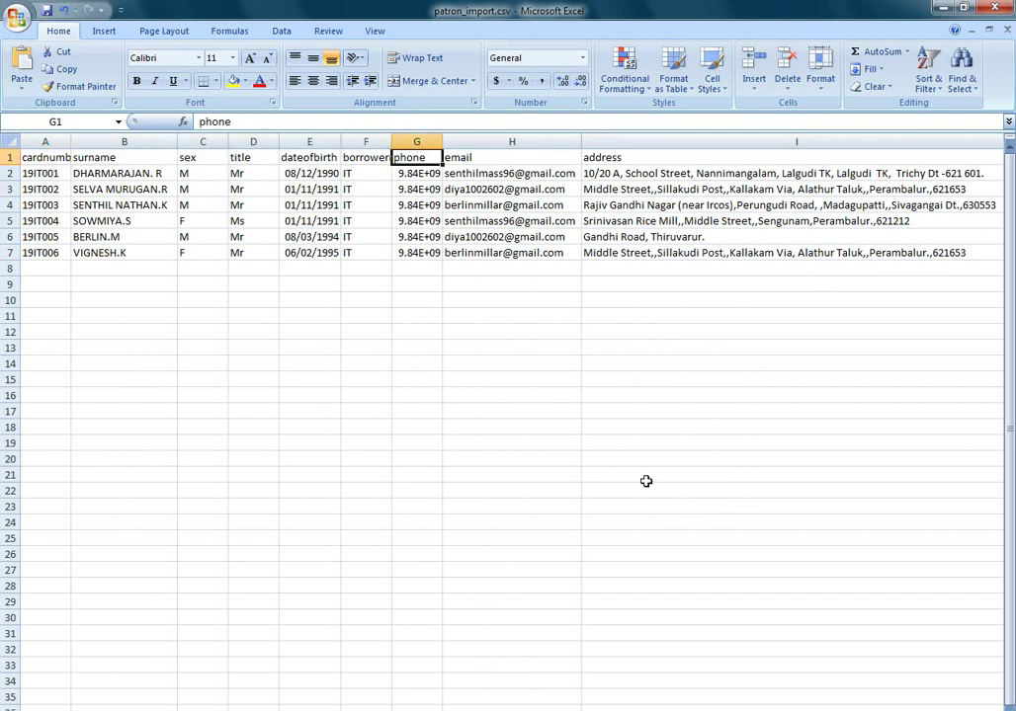
pyautogui.press('Right')
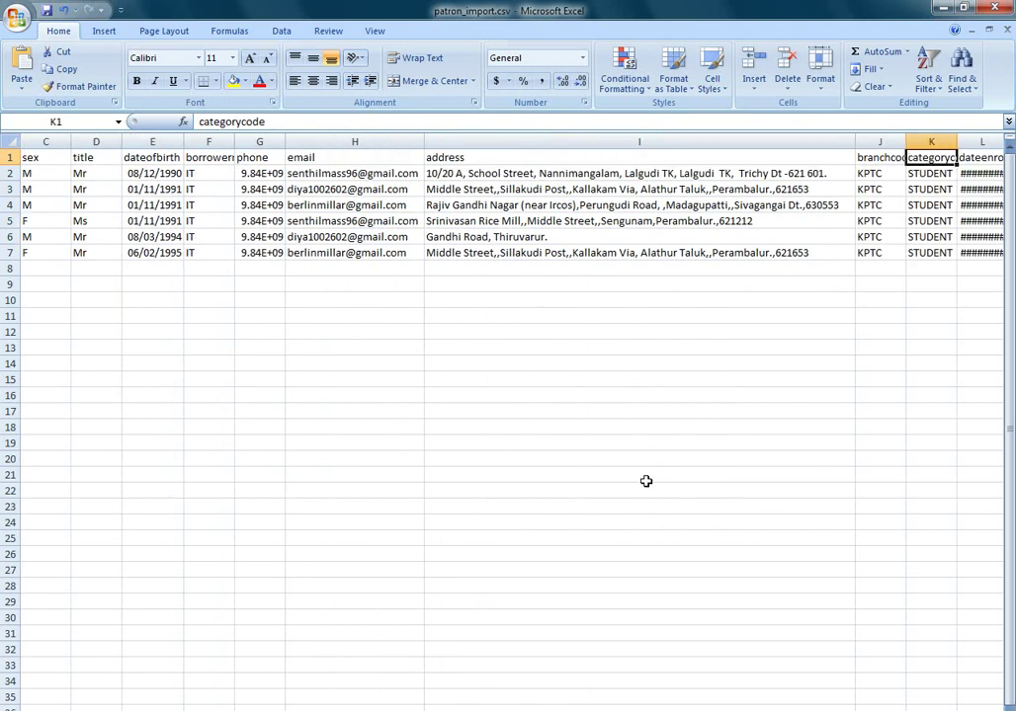
pyautogui.press('Right')
pyautogui.press('Right')
pyautogui.press('Right')
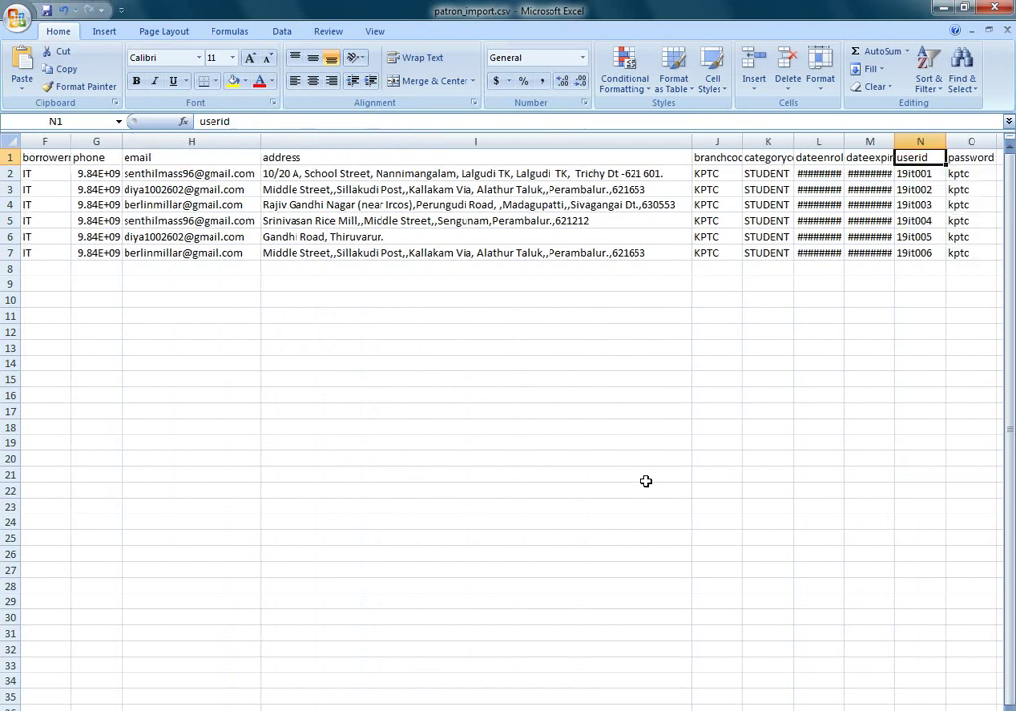
# - Fit the dateenrolled, dateexpiry, branchcode and categorycode columns to their contents
pyautogui.doubleClick(844, 141)
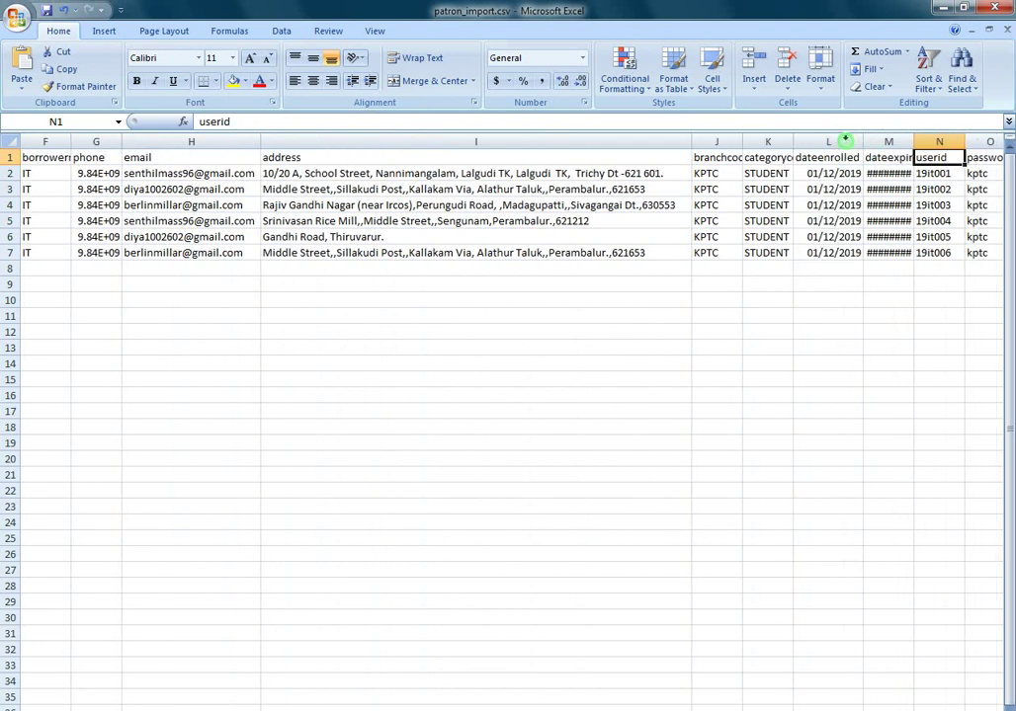
pyautogui.doubleClick(910, 142)
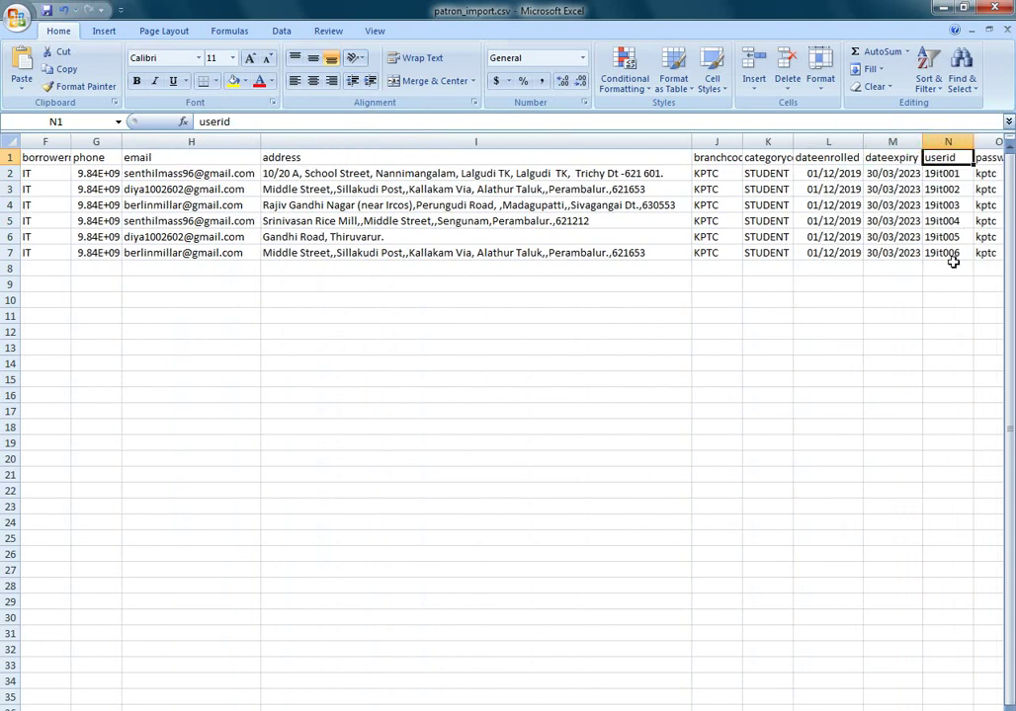
pyautogui.press('Right')
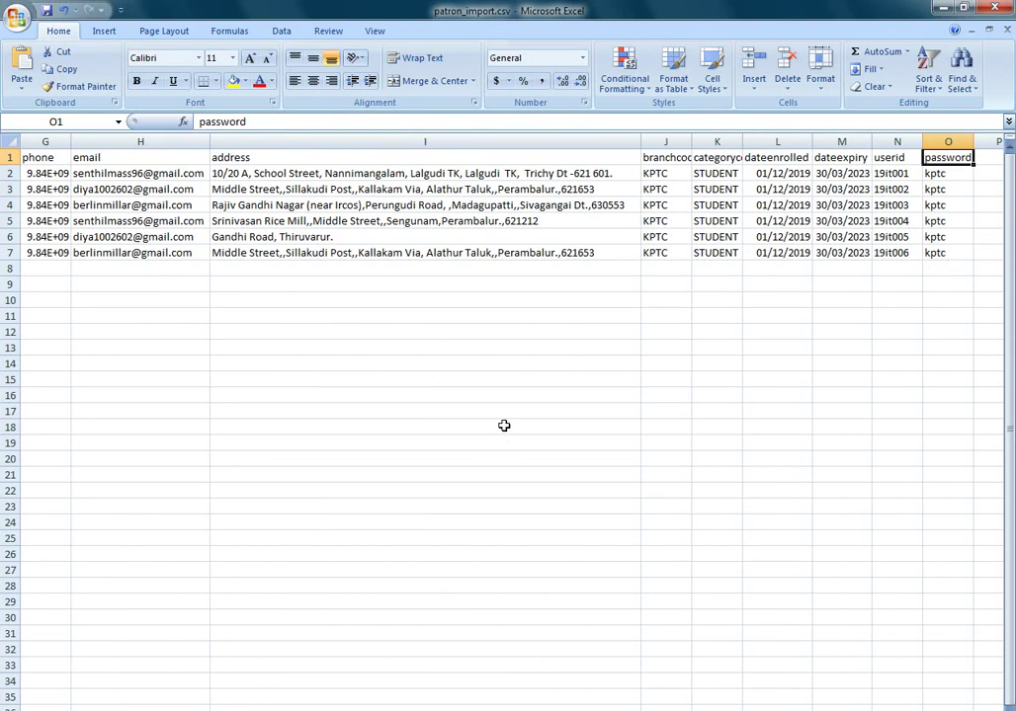
pyautogui.click(673, 173)
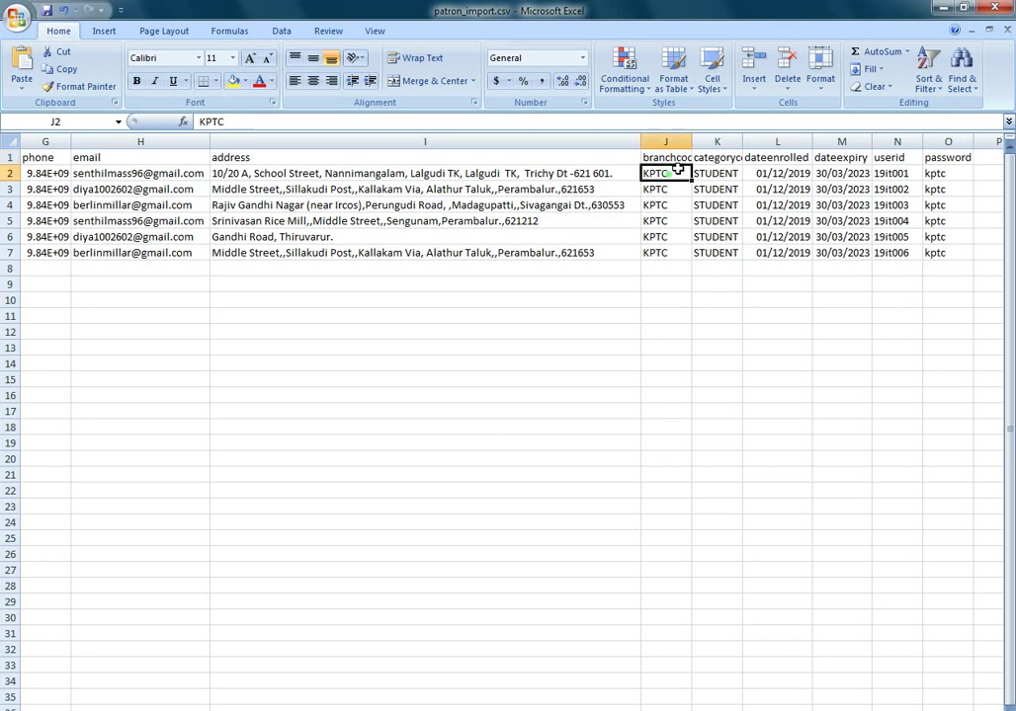
pyautogui.doubleClick(691, 141)
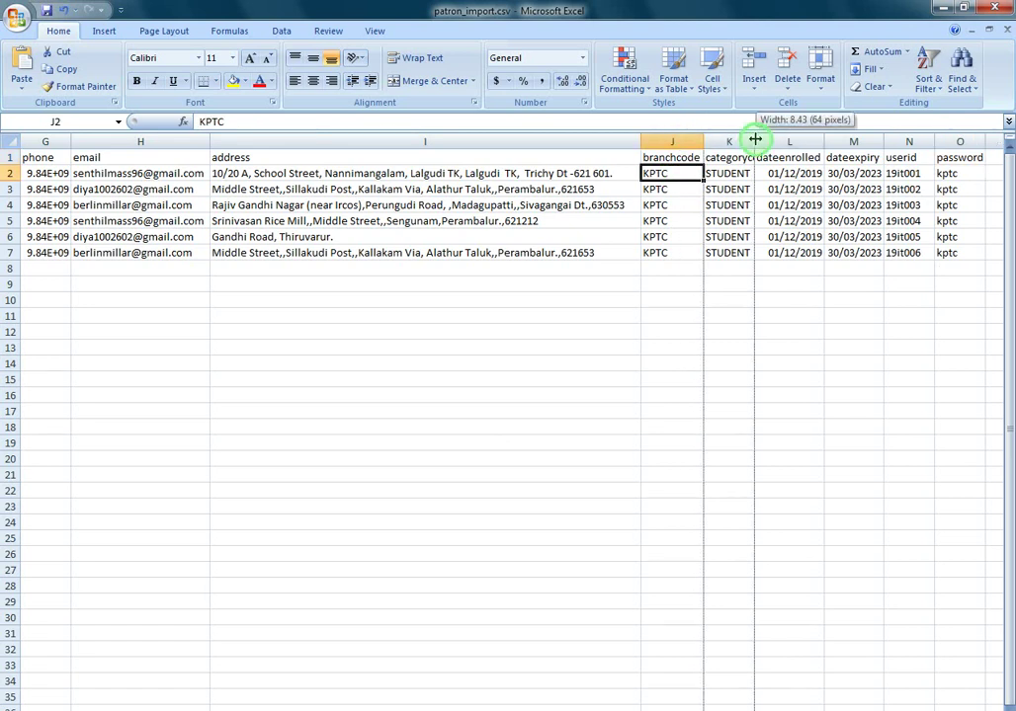
pyautogui.doubleClick(755, 141)
pyautogui.hotkey('alt', 'Tab')
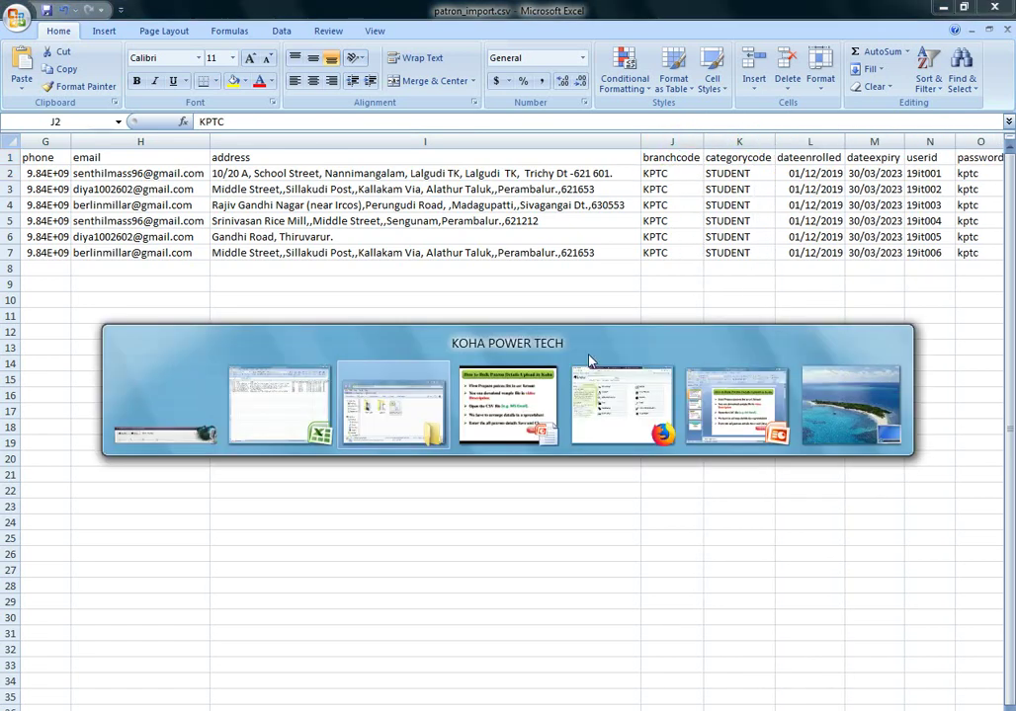
pyautogui.hotkey('alt', 'Tab')
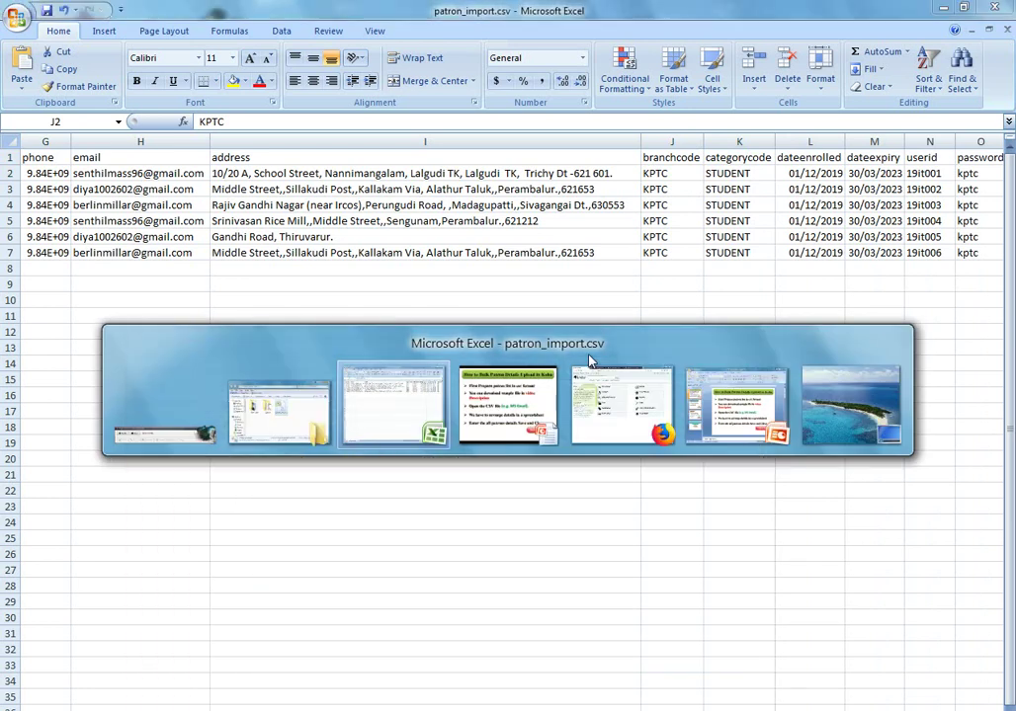
pyautogui.hotkey('alt', 'Tab')
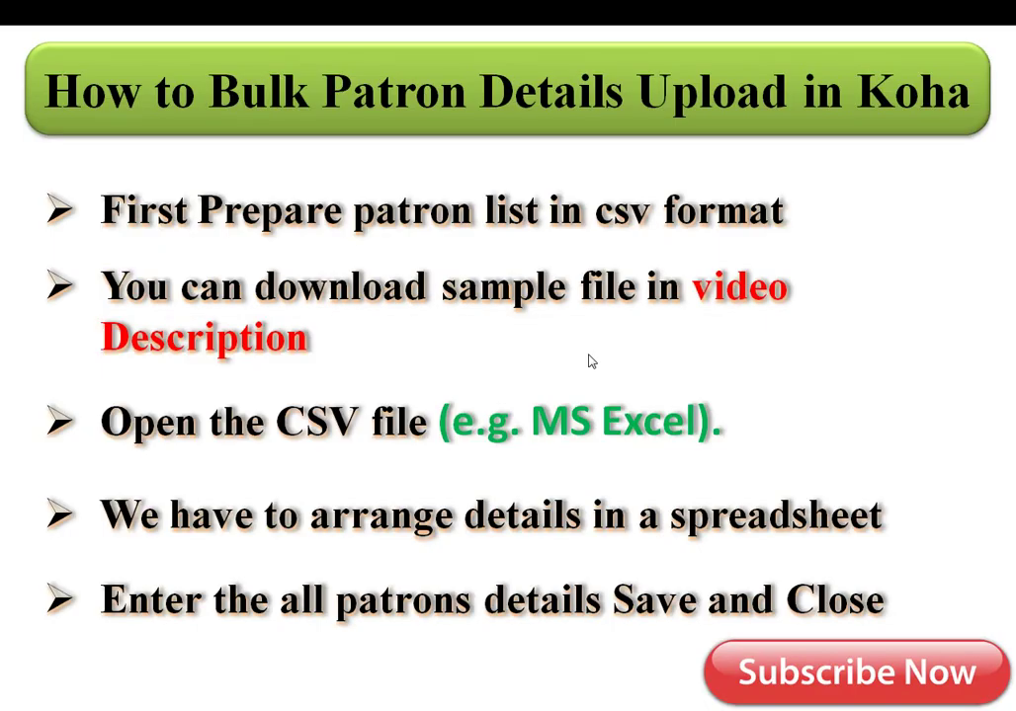
pyautogui.press('Right')
pyautogui.press('Right')
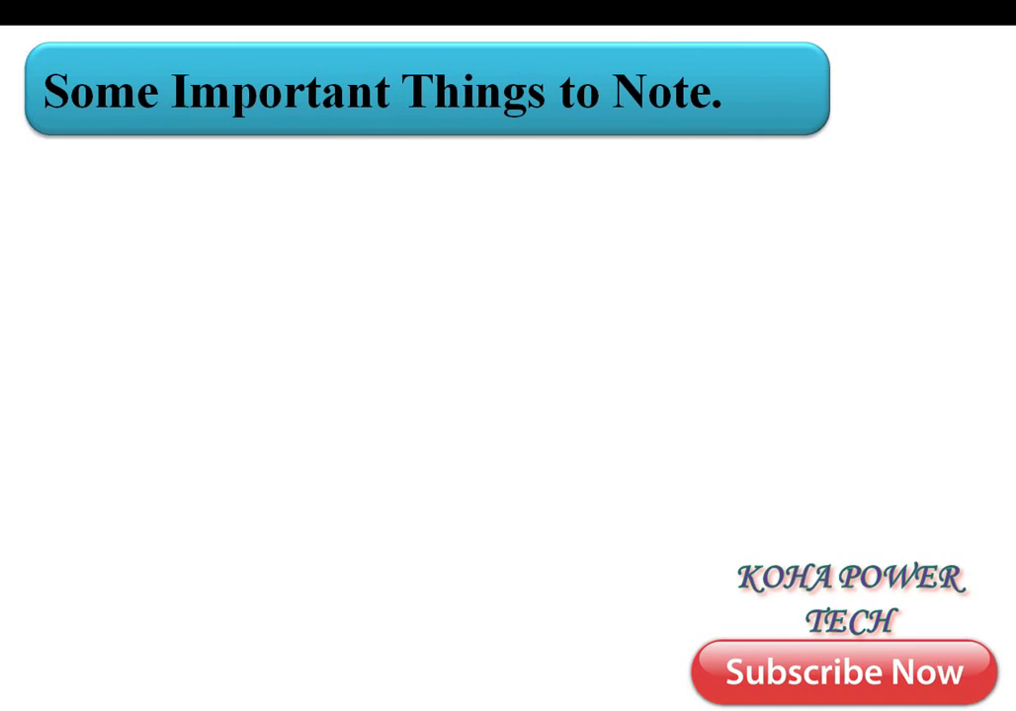
pyautogui.press('Right')
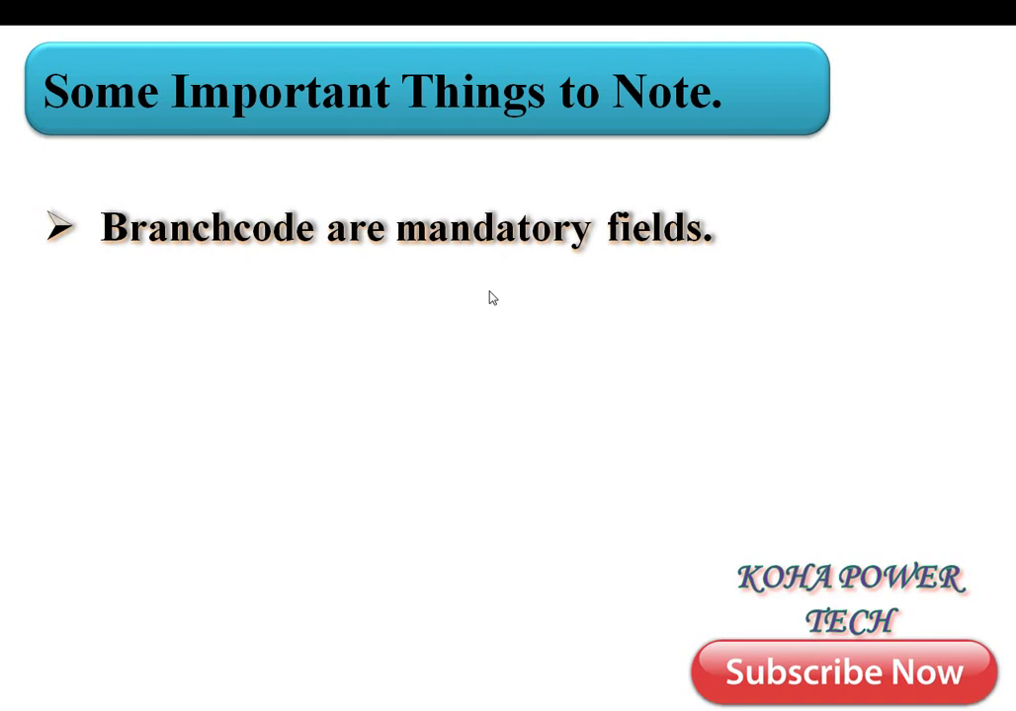
pyautogui.press('Right')
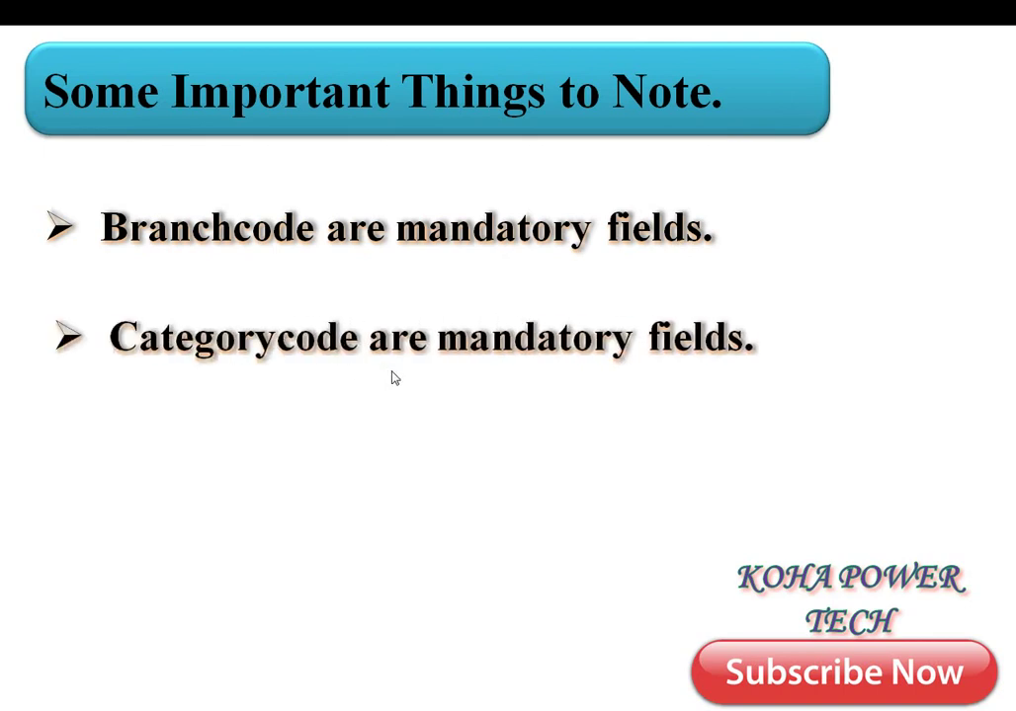
pyautogui.press('Right')
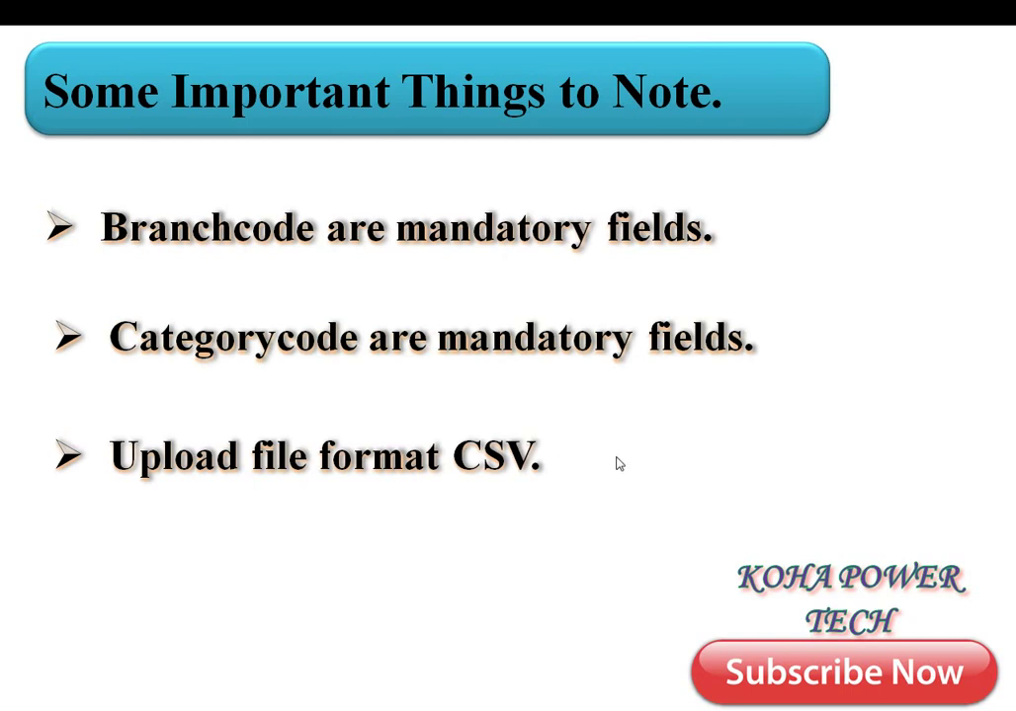
# - Return to patron_import.csv in Excel and format the branchcode and categorycode headings in bold red
pyautogui.hotkey('alt', 'Tab')
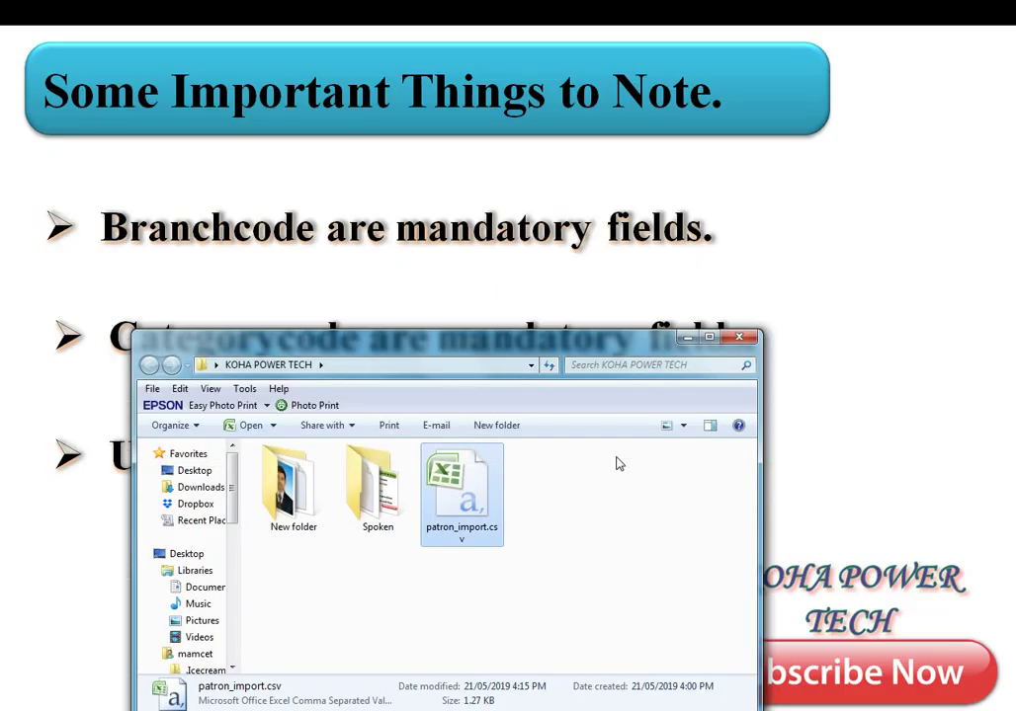
pyautogui.hotkey('alt', 'Tab')
pyautogui.hotkey('alt', 'Tab')
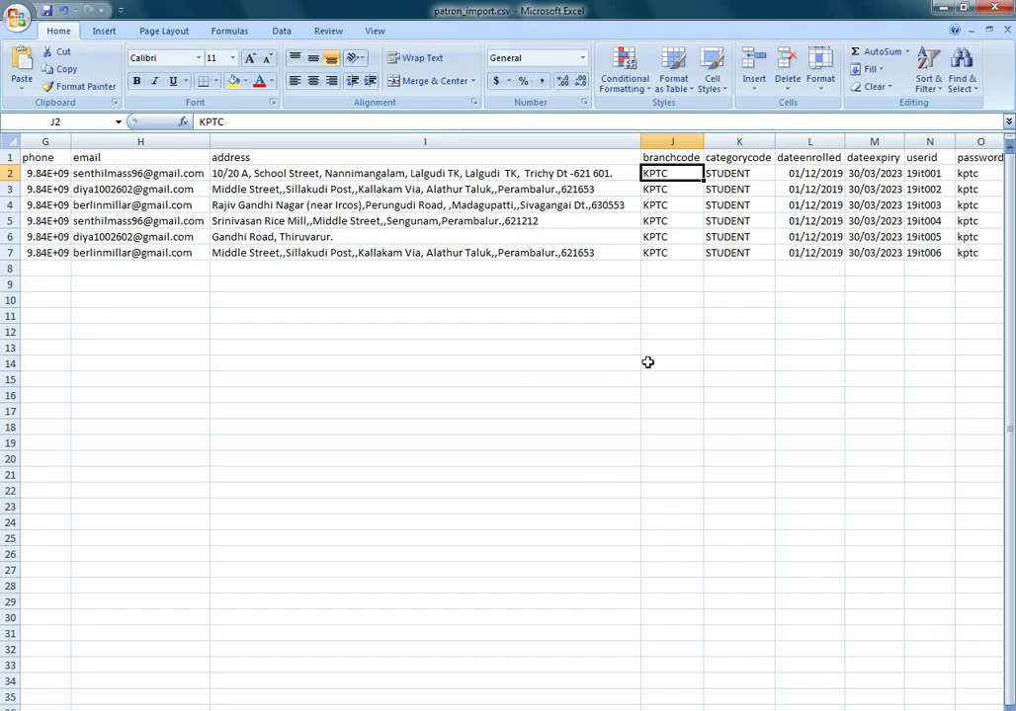
pyautogui.click(649, 362)
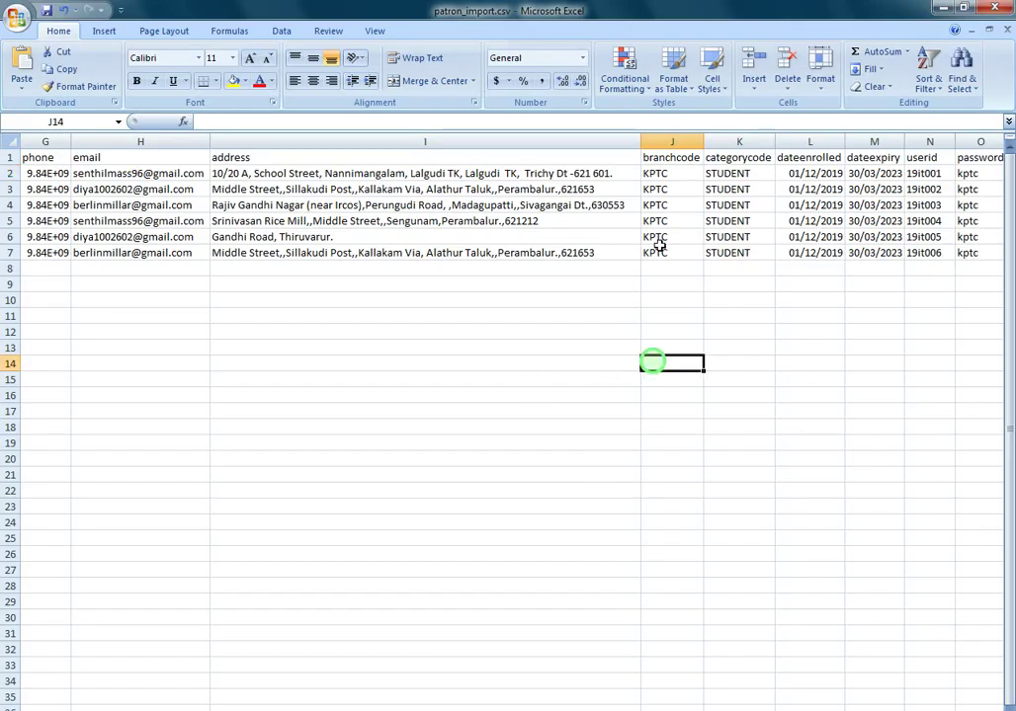
pyautogui.click(657, 159)
pyautogui.moveTo(704, 160); pyautogui.dragTo(736, 158)
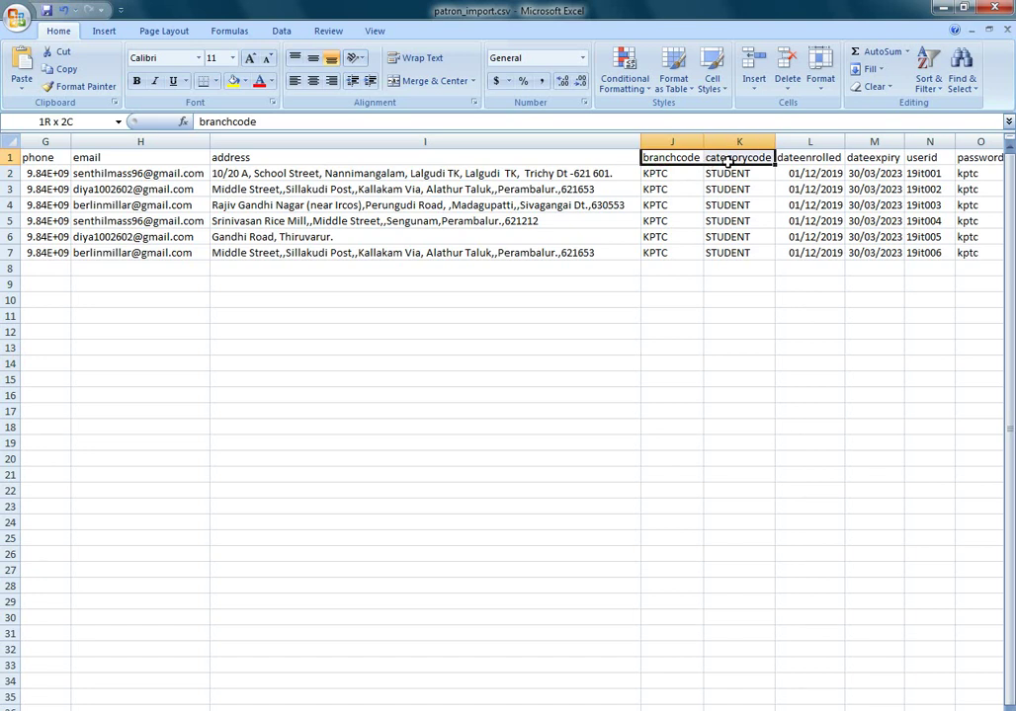
pyautogui.click(259, 81)
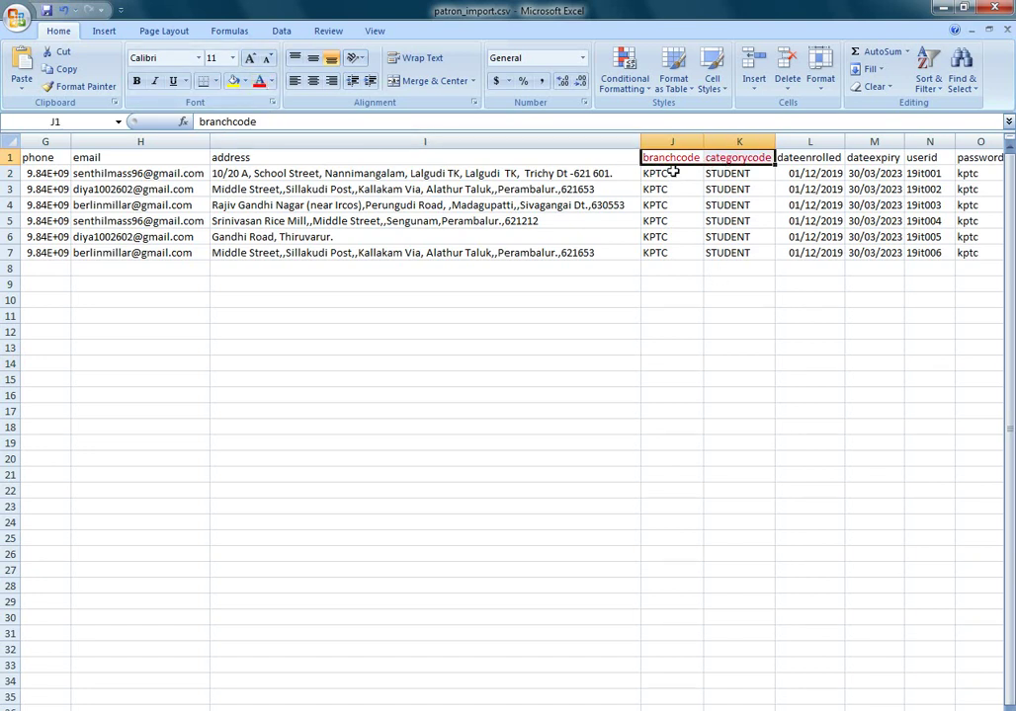
pyautogui.click(136, 81)
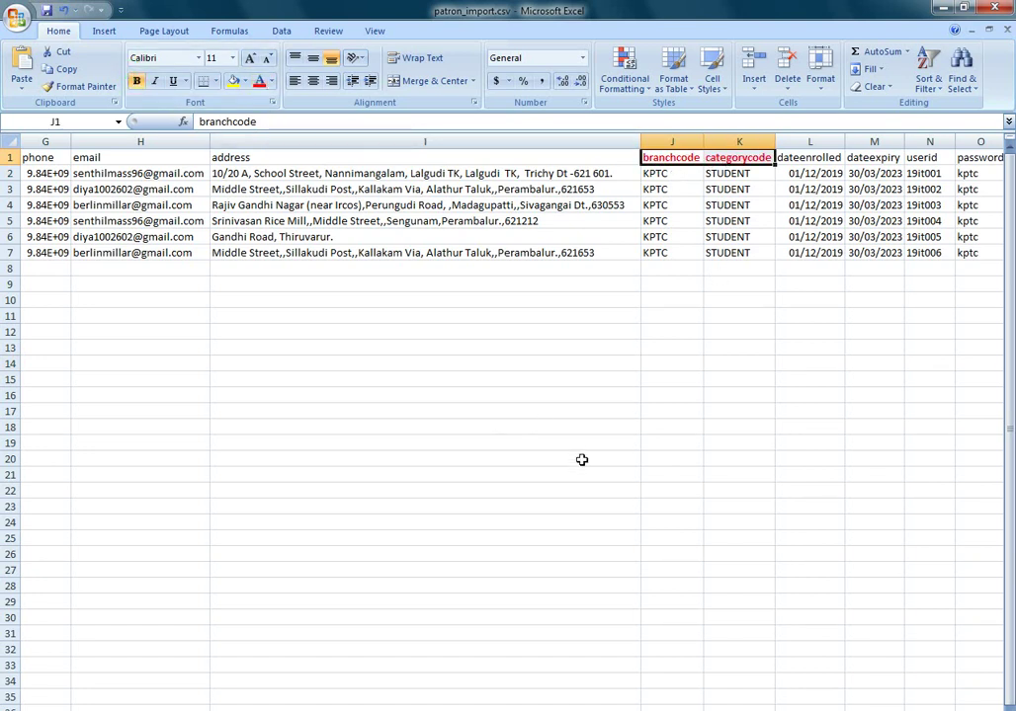
pyautogui.click(756, 368)
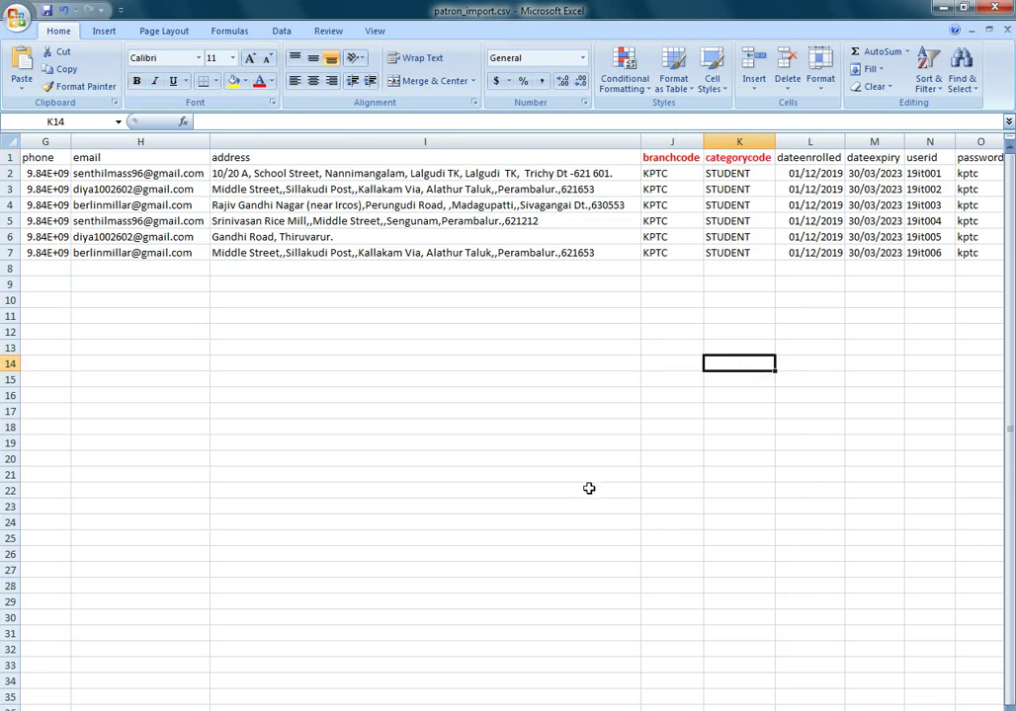
# - Switch to Koha in Firefox, check the library code under Libraries and groups in Koha administration, and return to the patron_import.csv spreadsheet
pyautogui.hotkey('alt', 'Tab')
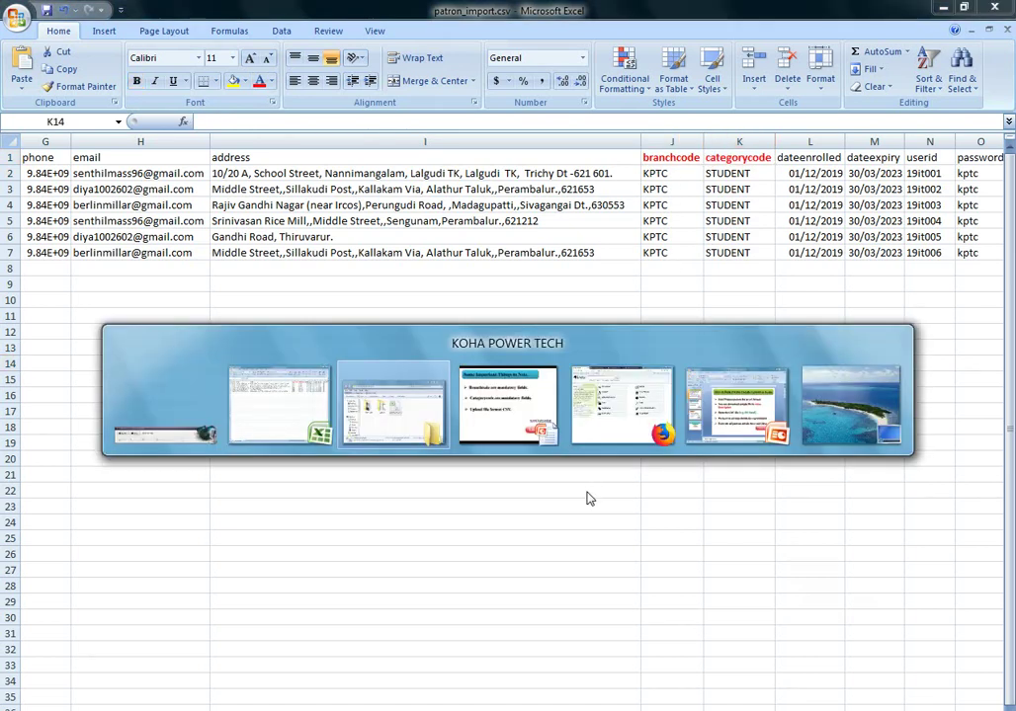
pyautogui.press('Tab')
pyautogui.hotkey('alt', 'Tab')
pyautogui.press('Tab')
pyautogui.press('Tab')
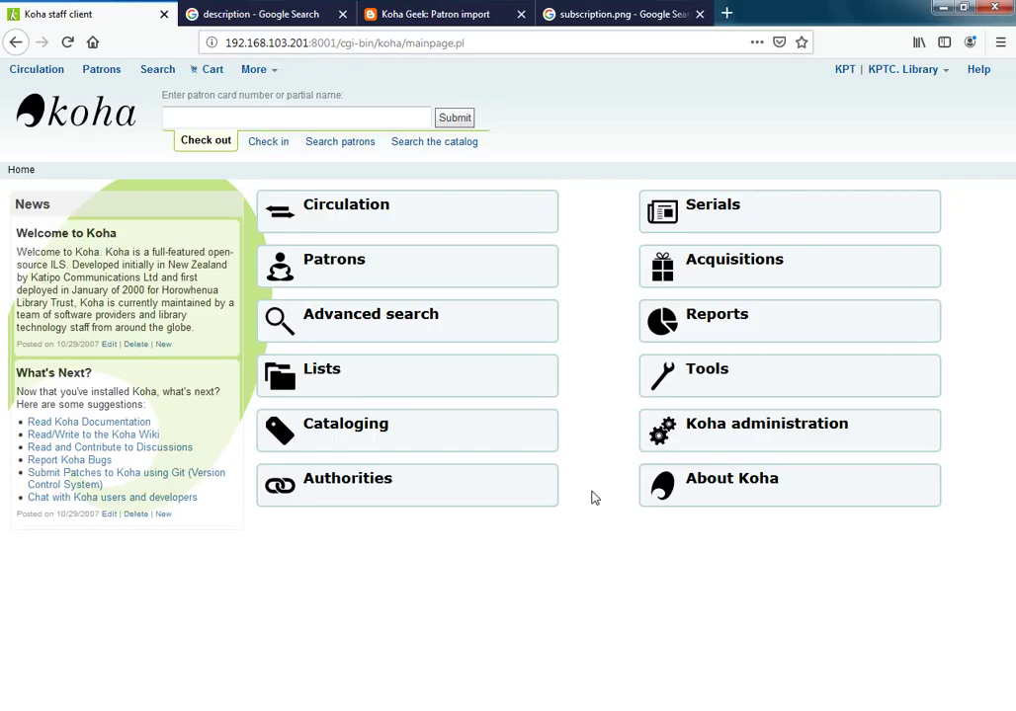
pyautogui.click(721, 432)
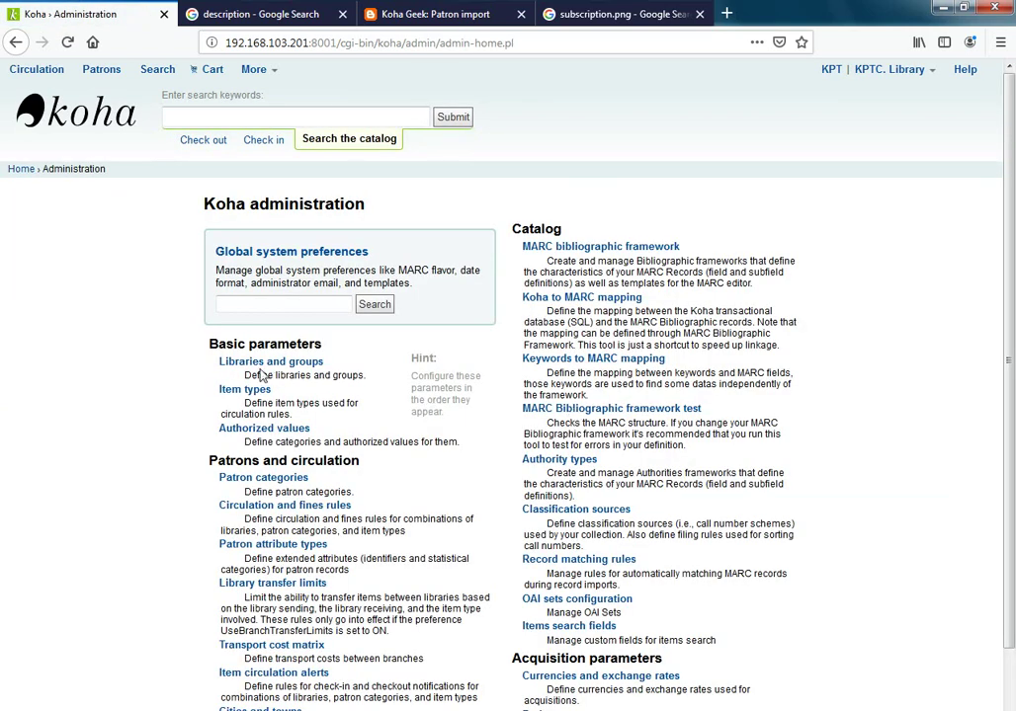
pyautogui.click(253, 369)
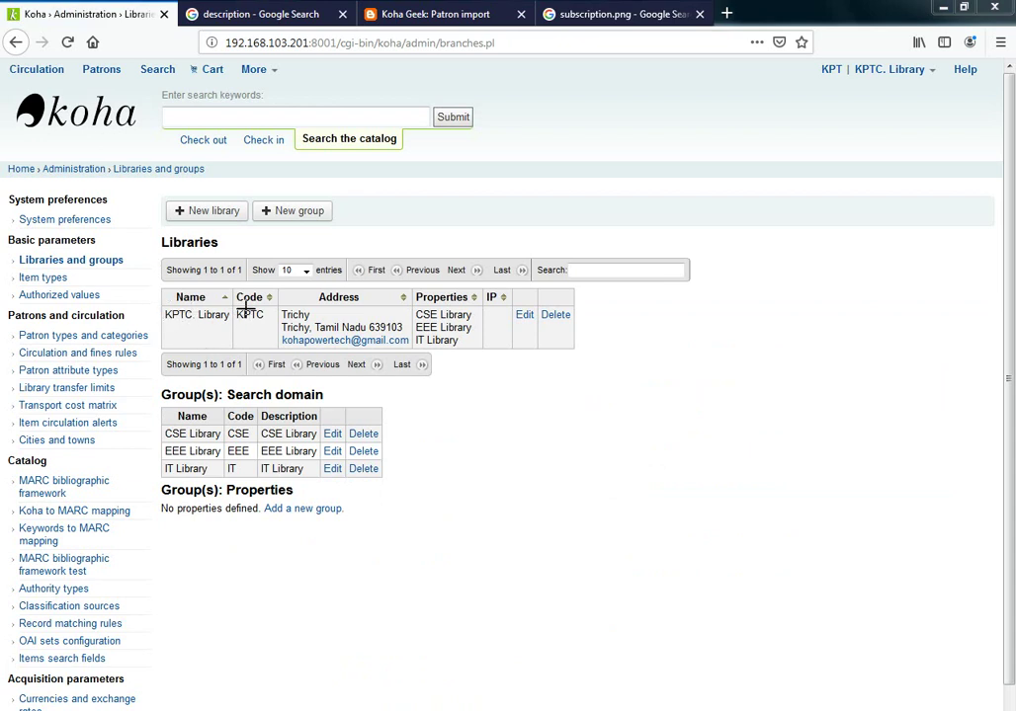
pyautogui.moveTo(233, 306); pyautogui.dragTo(278, 346)
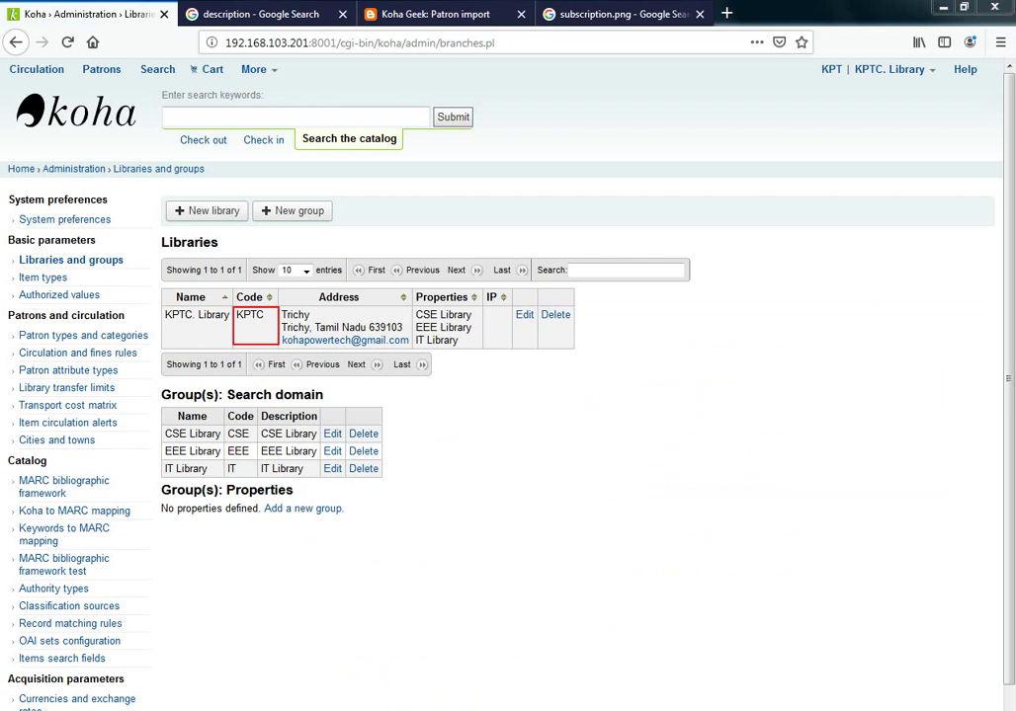
pyautogui.press('Escape')
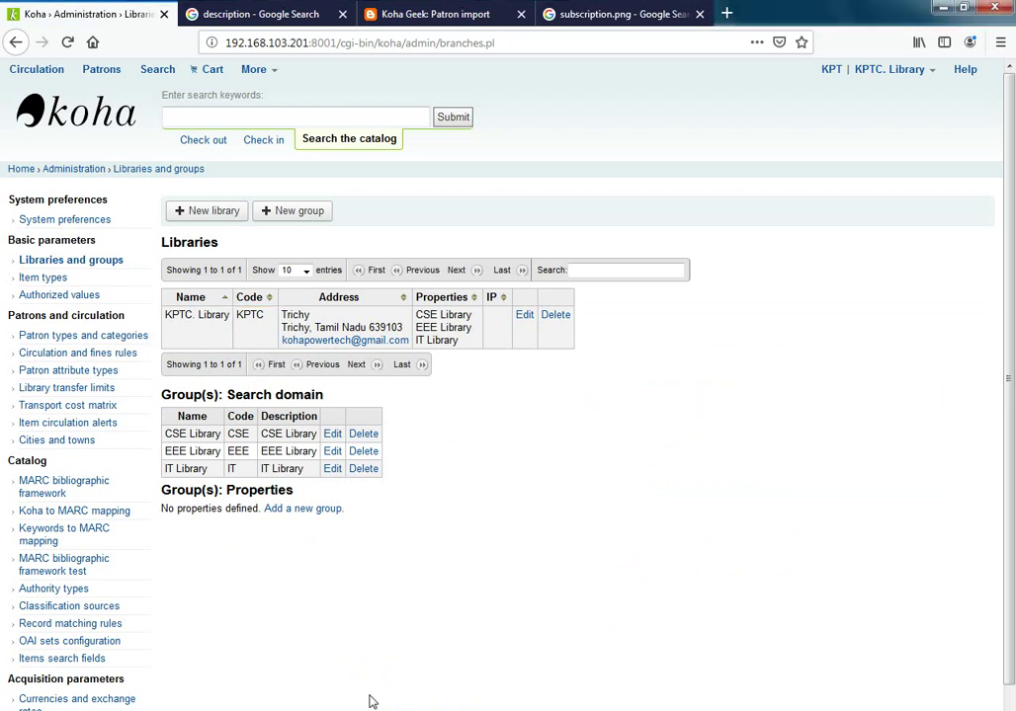
pyautogui.hotkey('alt', 'Tab')
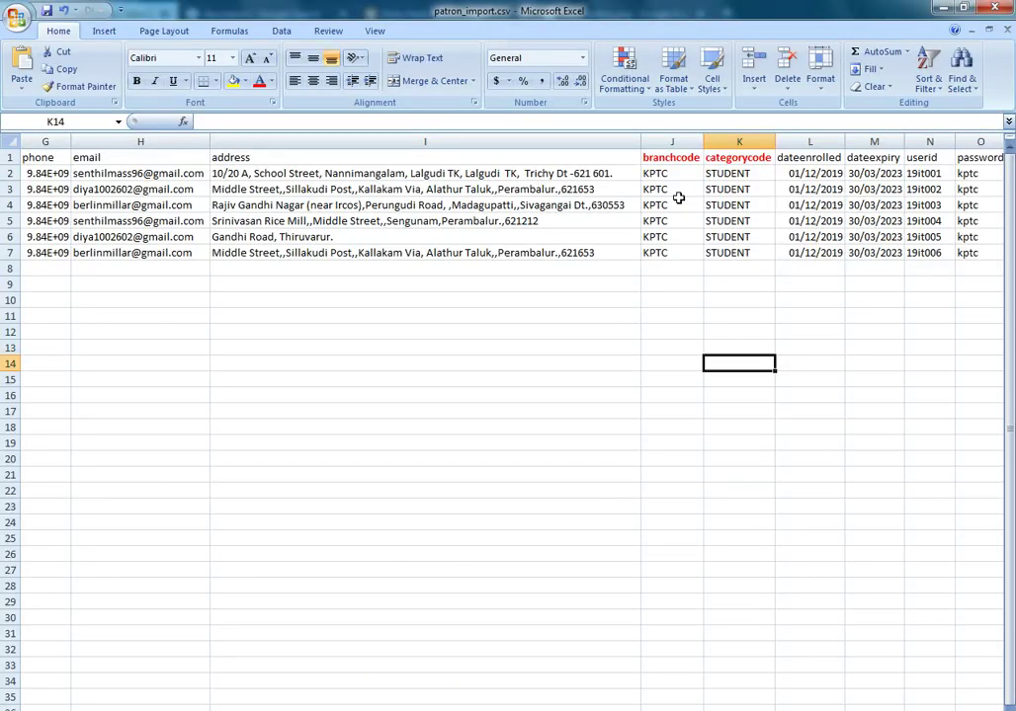
# - Examine the branchcode and categorycode entries of the first patron row
pyautogui.click(663, 172)
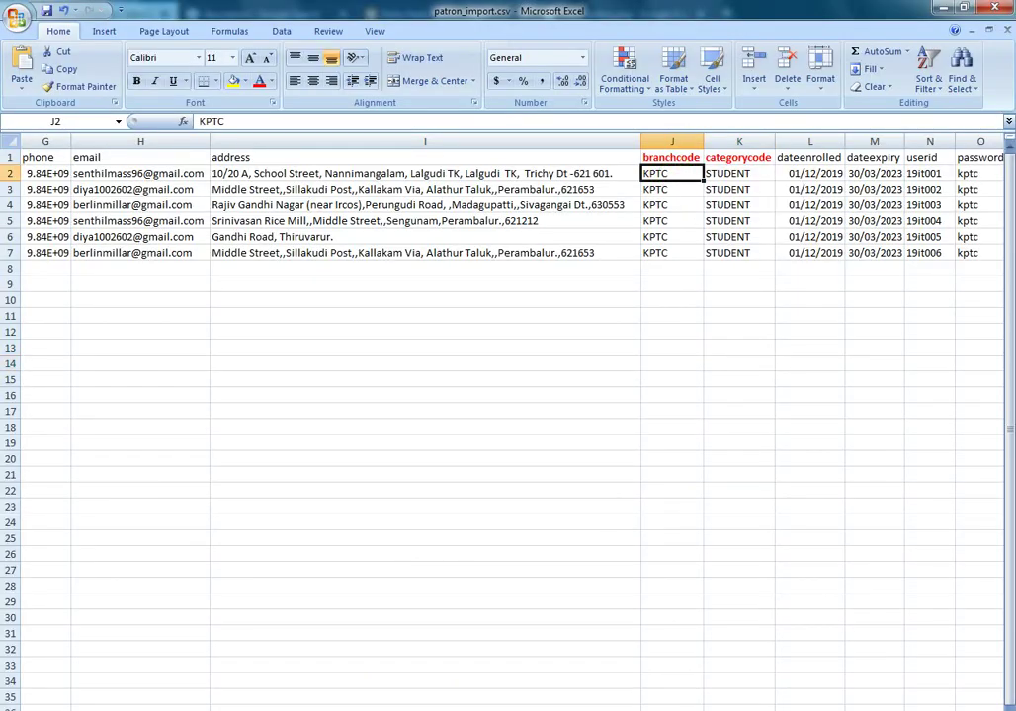
pyautogui.moveTo(641, 164); pyautogui.dragTo(704, 182)
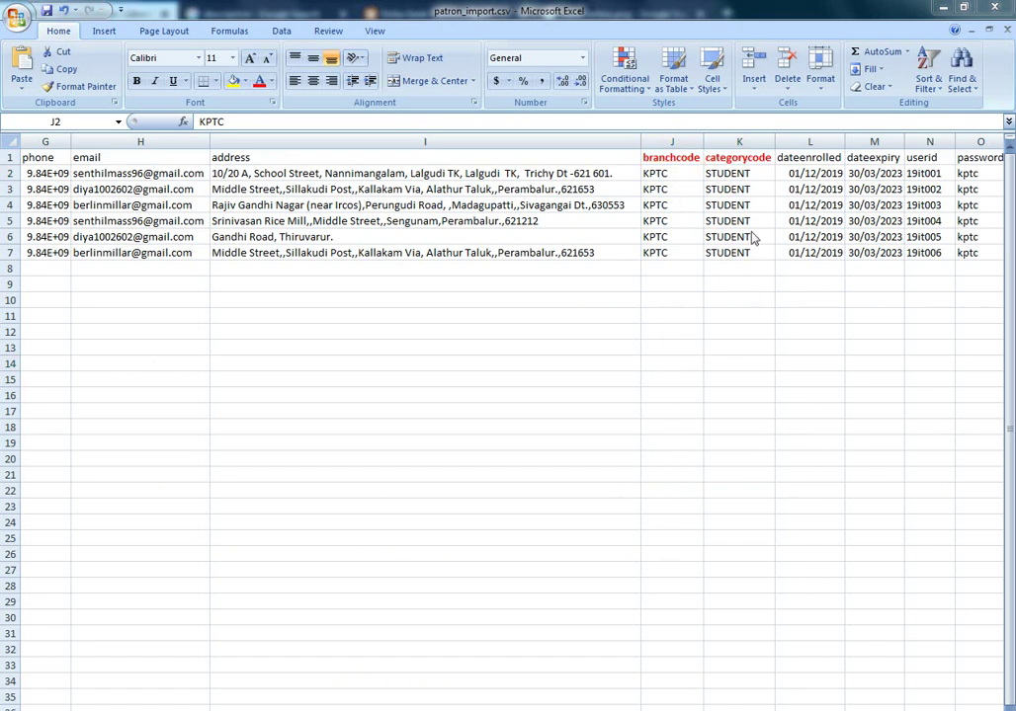
pyautogui.click(758, 167)
pyautogui.click(755, 174)
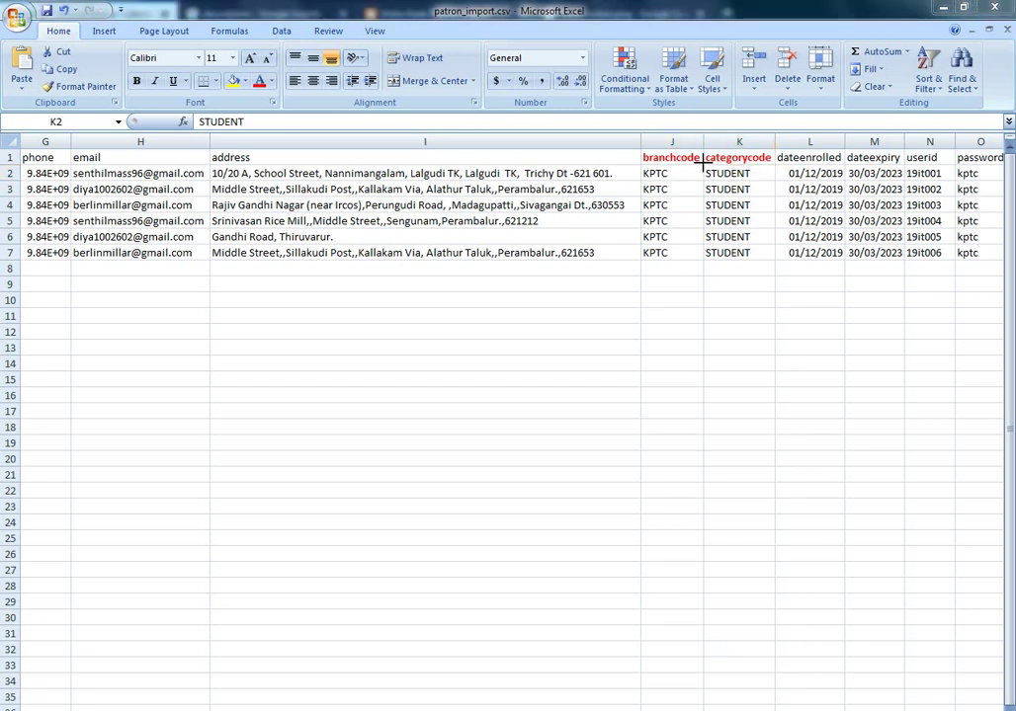
pyautogui.moveTo(704, 164); pyautogui.dragTo(774, 184)
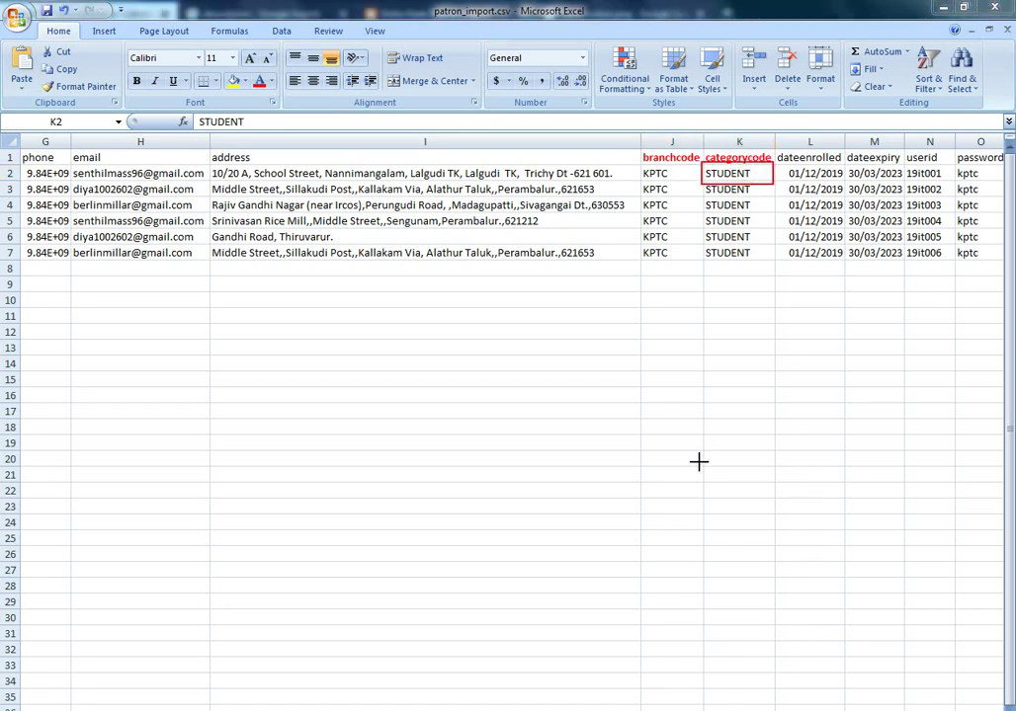
pyautogui.click(615, 562)
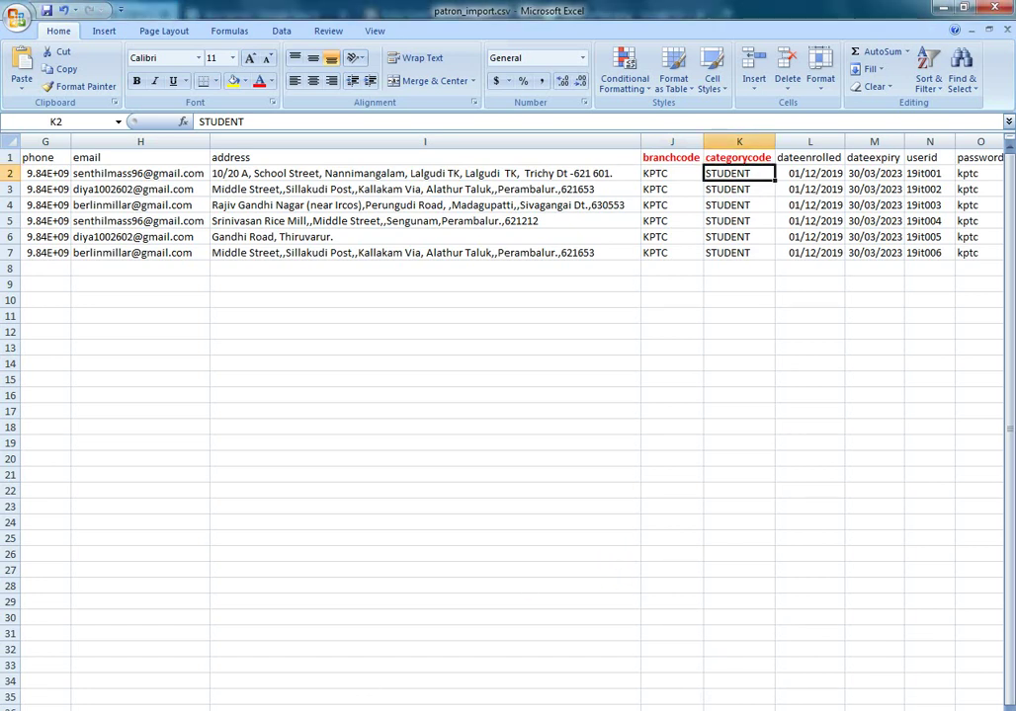
# - Review the mandatory-fields slide in PowerPoint, switch to Koha in Firefox, and open Patron categories in Koha administration
pyautogui.moveTo(217, 710)
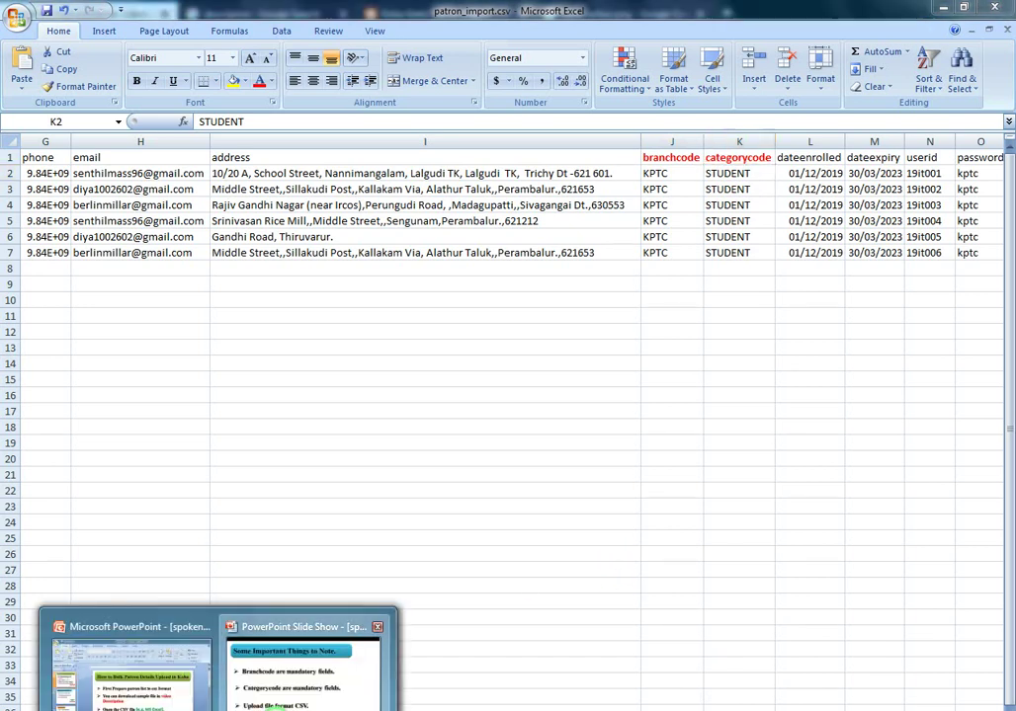
pyautogui.click(303, 671)
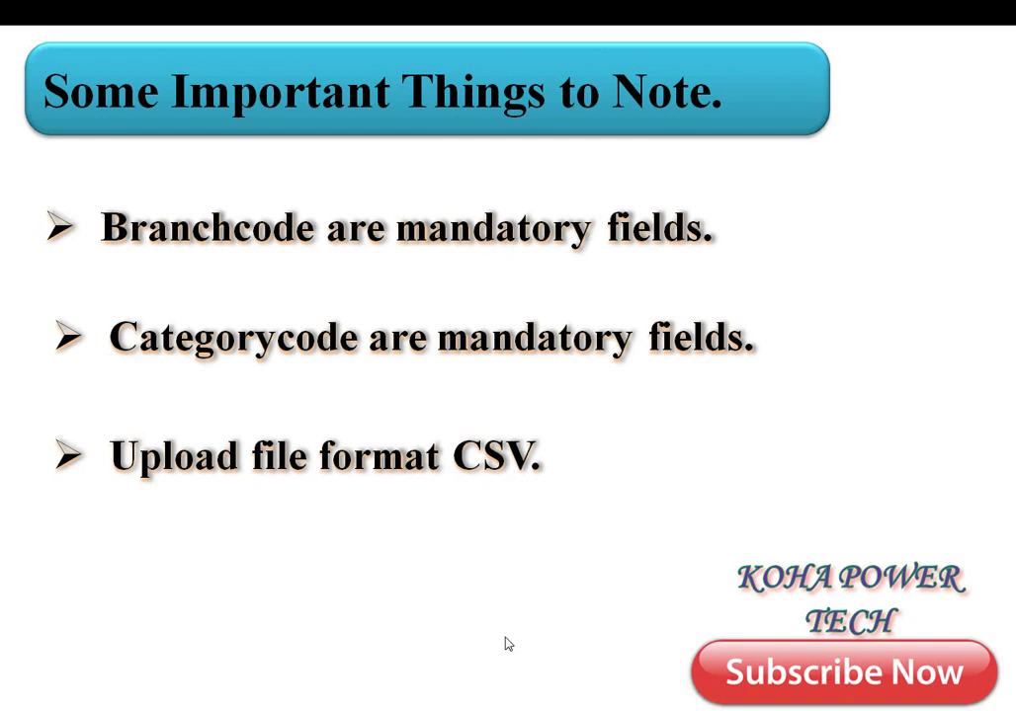
pyautogui.hotkey('alt', 'Tab')
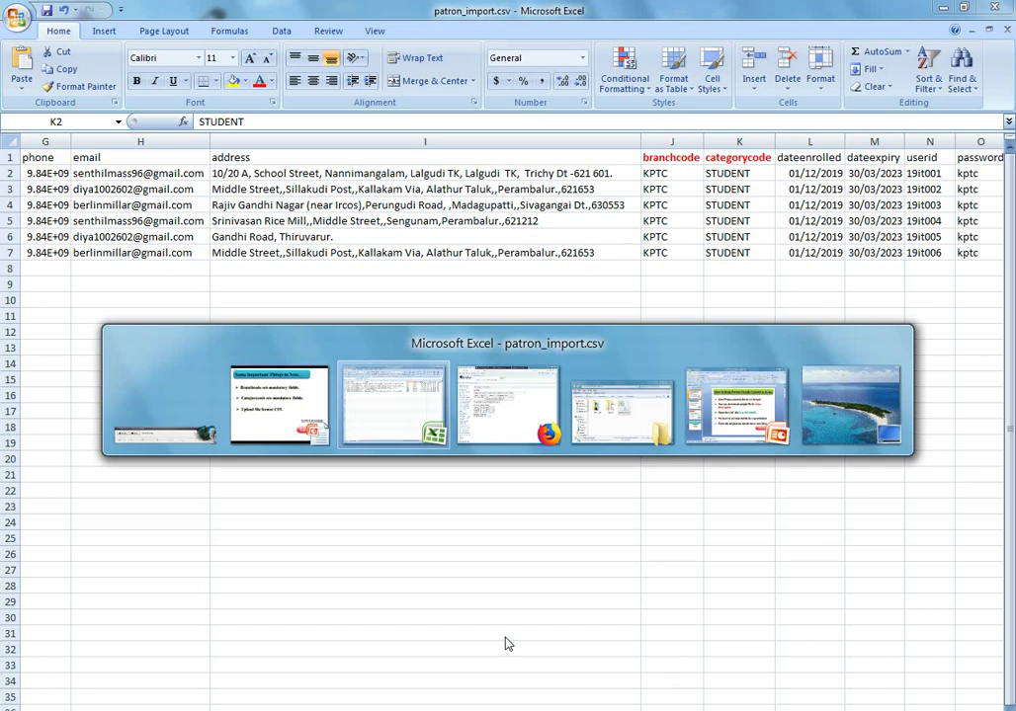
pyautogui.hotkey('alt', 'Tab')
pyautogui.click(20, 170)
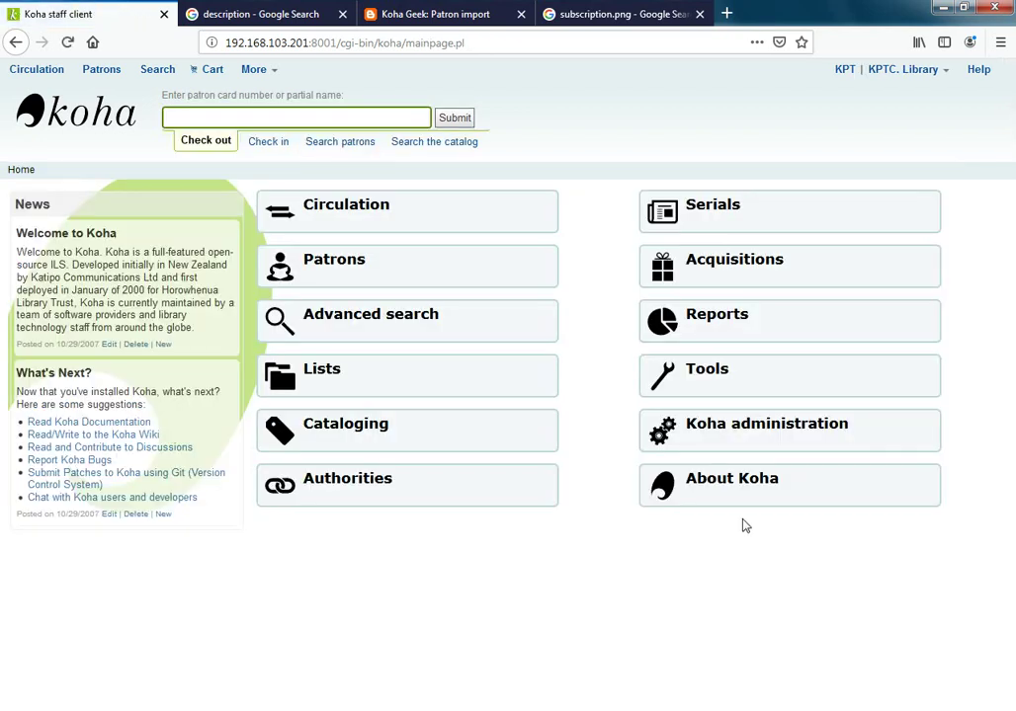
pyautogui.click(753, 422)
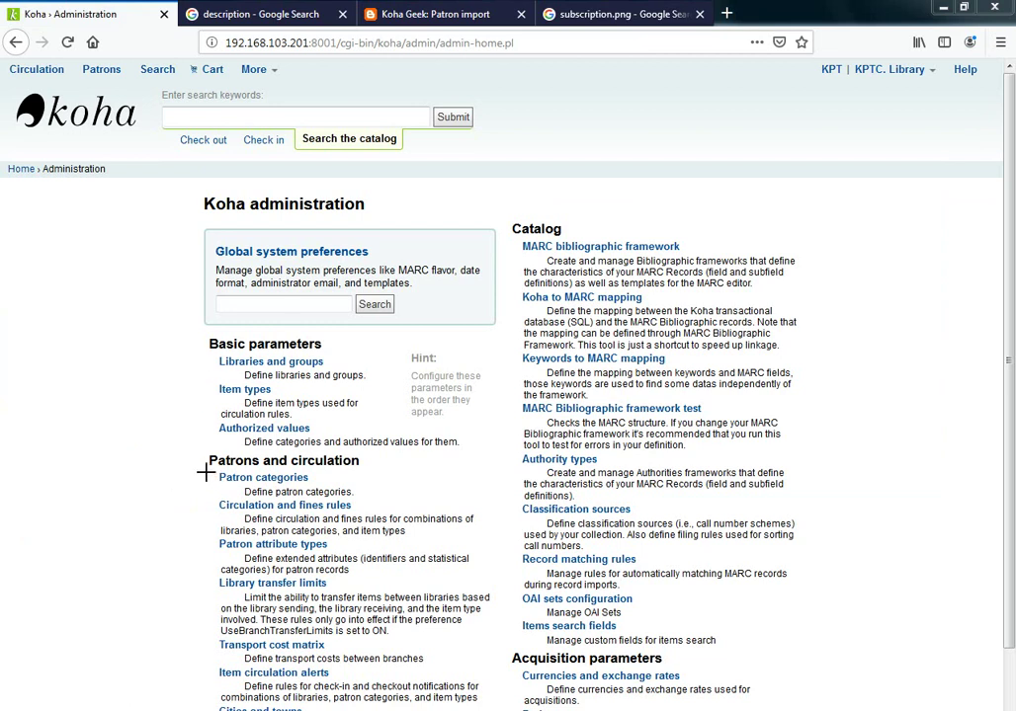
pyautogui.moveTo(206, 470)
pyautogui.mouseDown()
pyautogui.moveTo(331, 493)
pyautogui.moveTo(332, 484)
pyautogui.mouseUp()
pyautogui.click(269, 479)
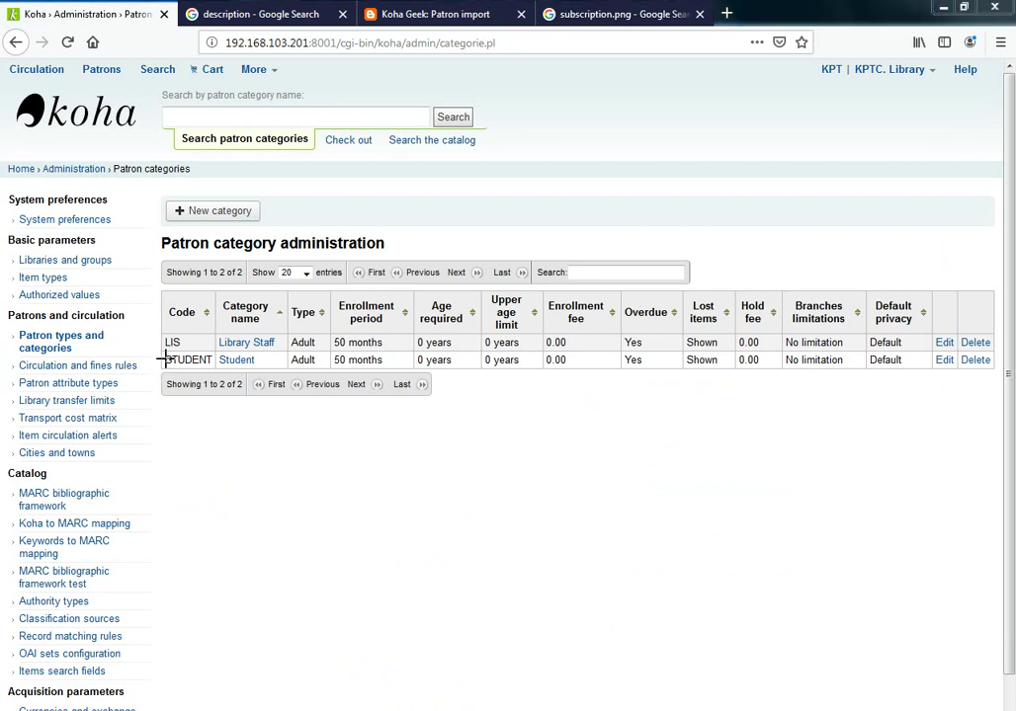
# - Check the Student category's code in Koha, and switch to Excel to compare it with the categorycode column in patron_import.csv
pyautogui.moveTo(158, 351); pyautogui.dragTo(220, 368)
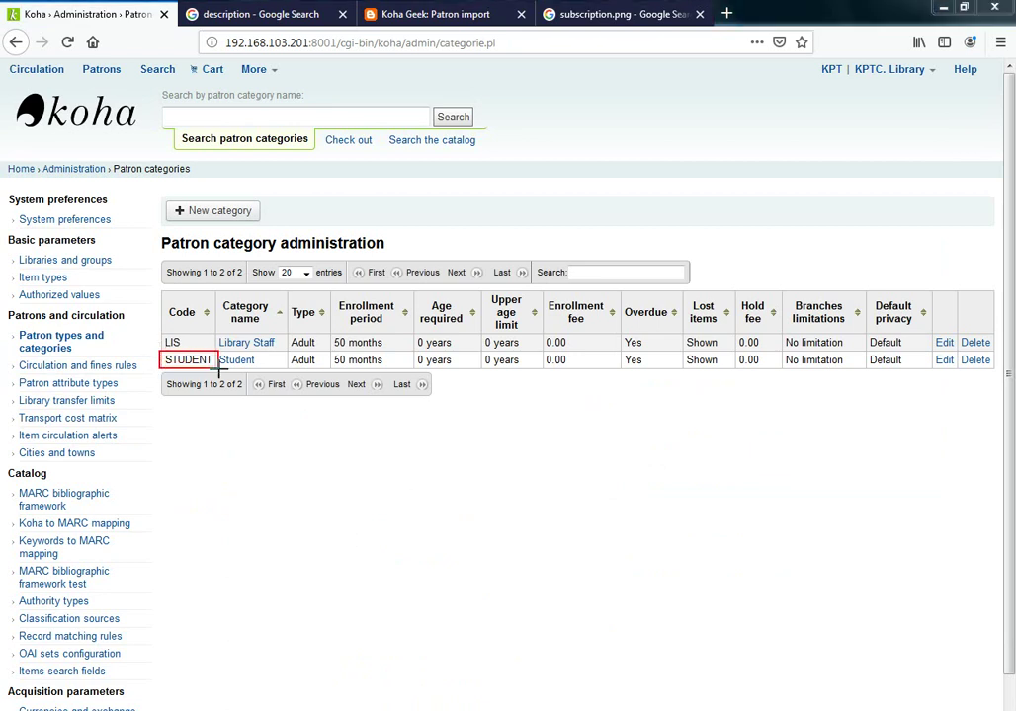
pyautogui.moveTo(158, 295)
pyautogui.mouseDown()
pyautogui.moveTo(165, 311)
pyautogui.moveTo(211, 324)
pyautogui.mouseUp()
pyautogui.press('Escape')
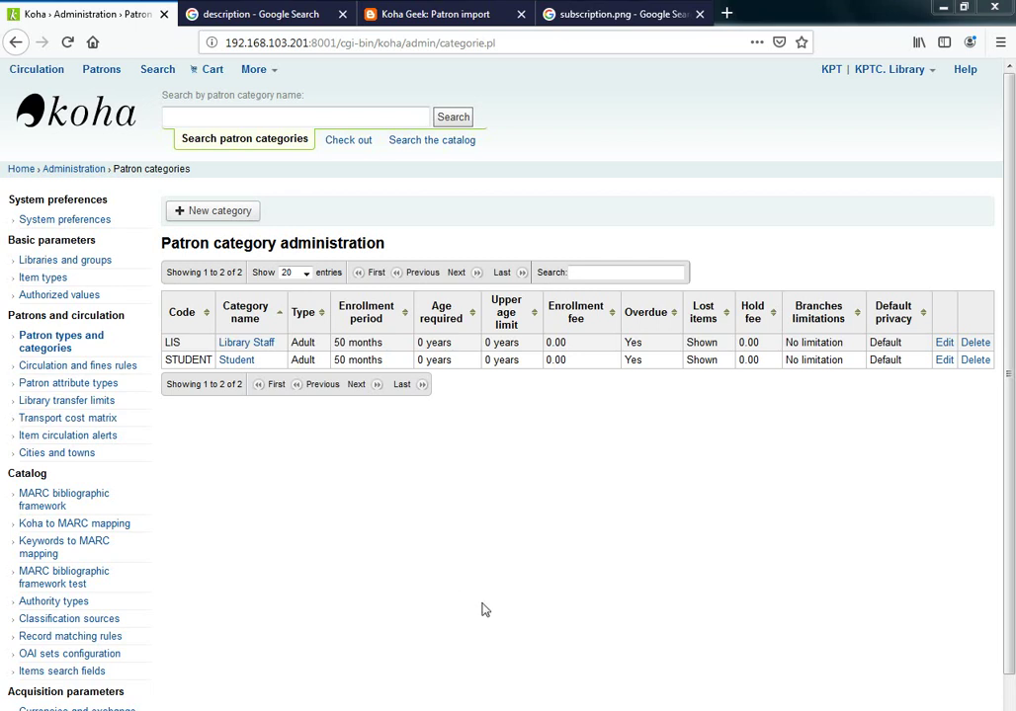
pyautogui.hotkey('alt', 'Tab')
pyautogui.hotkey('alt', 'Tab')
pyautogui.hotkey('alt', 'Tab')
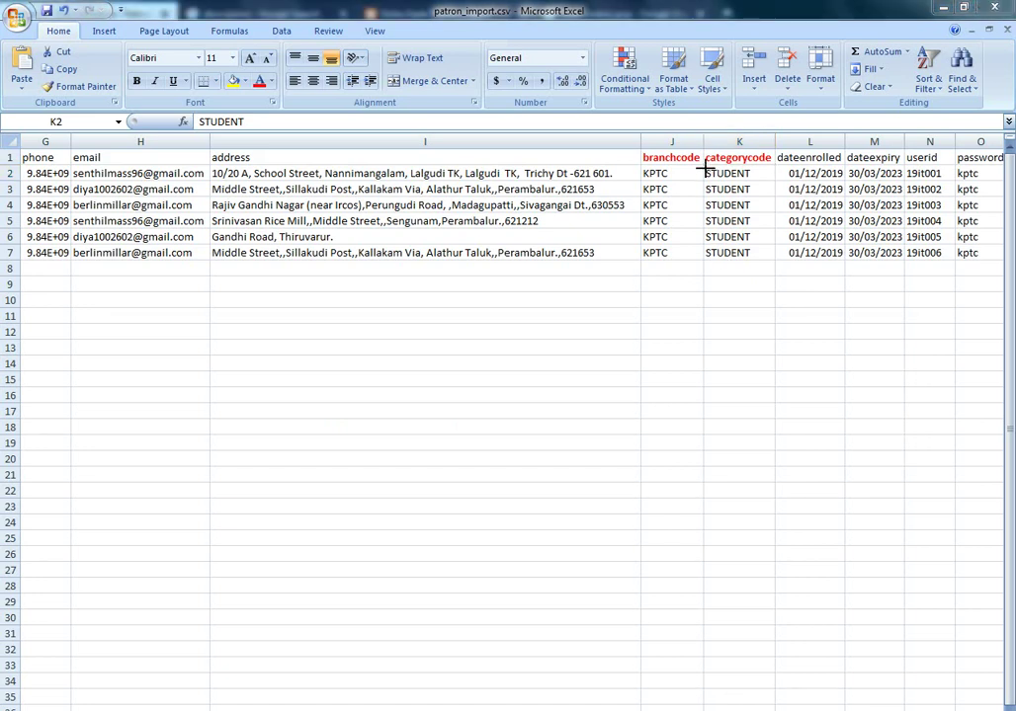
pyautogui.click(756, 176)
pyautogui.click(707, 381)
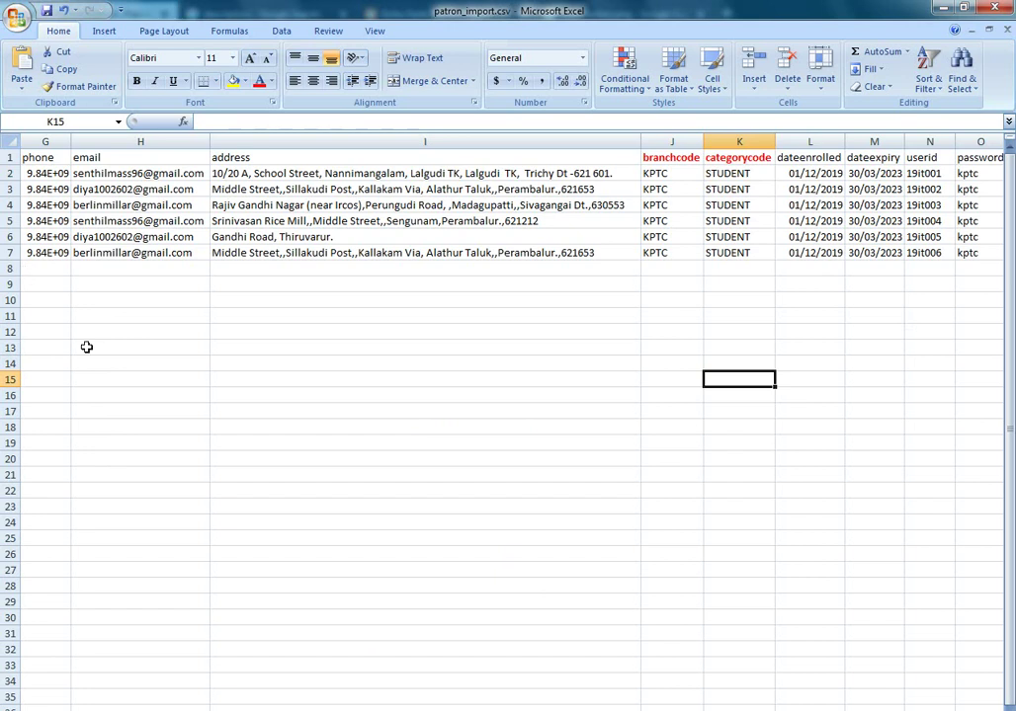
# - Save patron_import.csv, keeping the workbook in CSV (Comma delimited) format
pyautogui.click(18, 20)
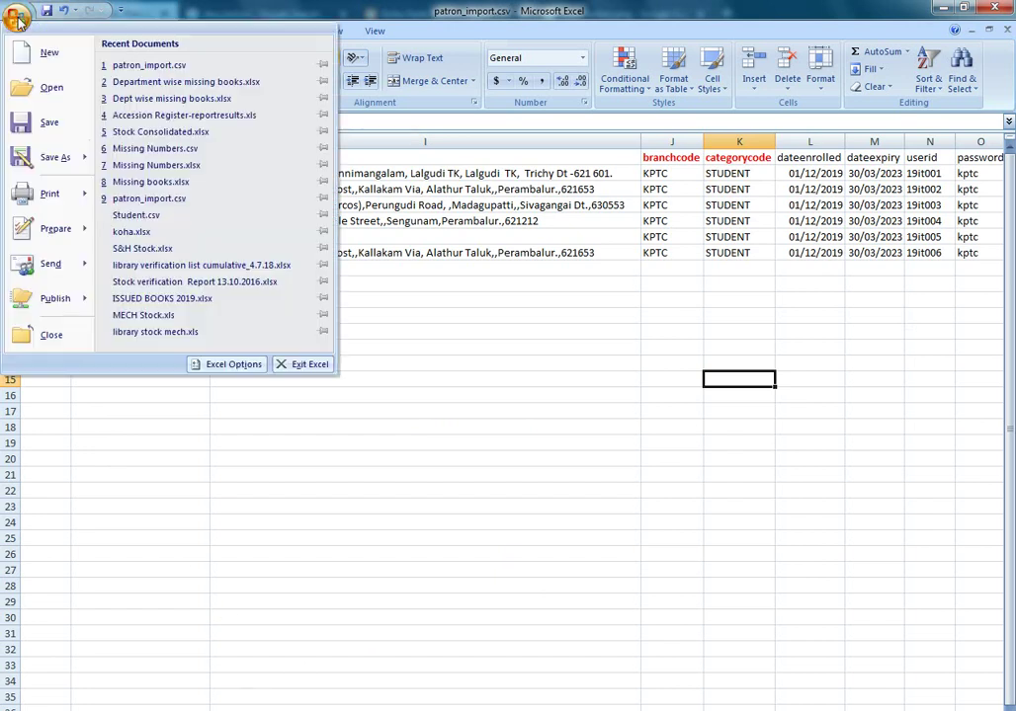
pyautogui.click(65, 128)
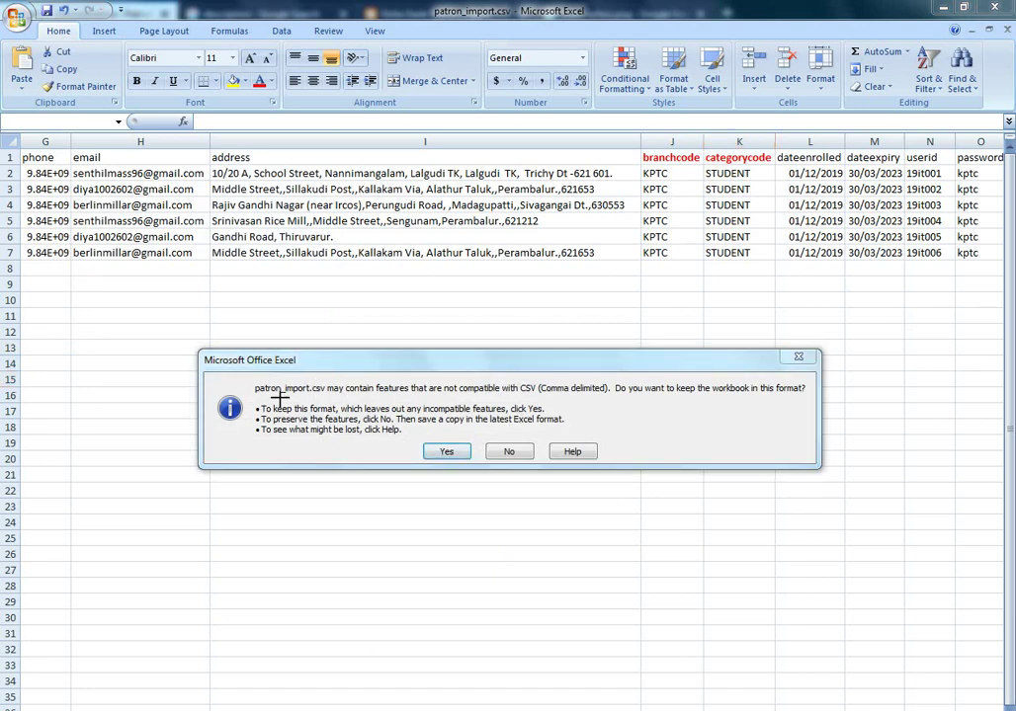
pyautogui.moveTo(252, 380); pyautogui.dragTo(329, 399)
pyautogui.click(449, 452)
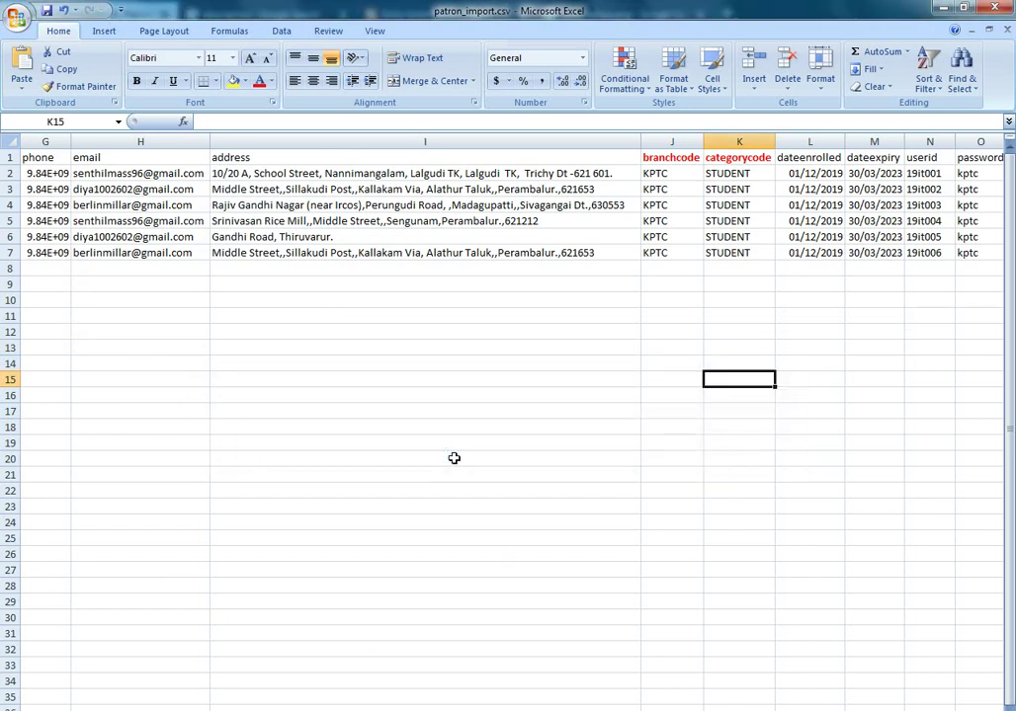
# - Save the sheet as CSV (Comma delimited) over the existing patron_import.csv in the KOHA POWER TECH folder
pyautogui.click(16, 18)
pyautogui.click(47, 157)
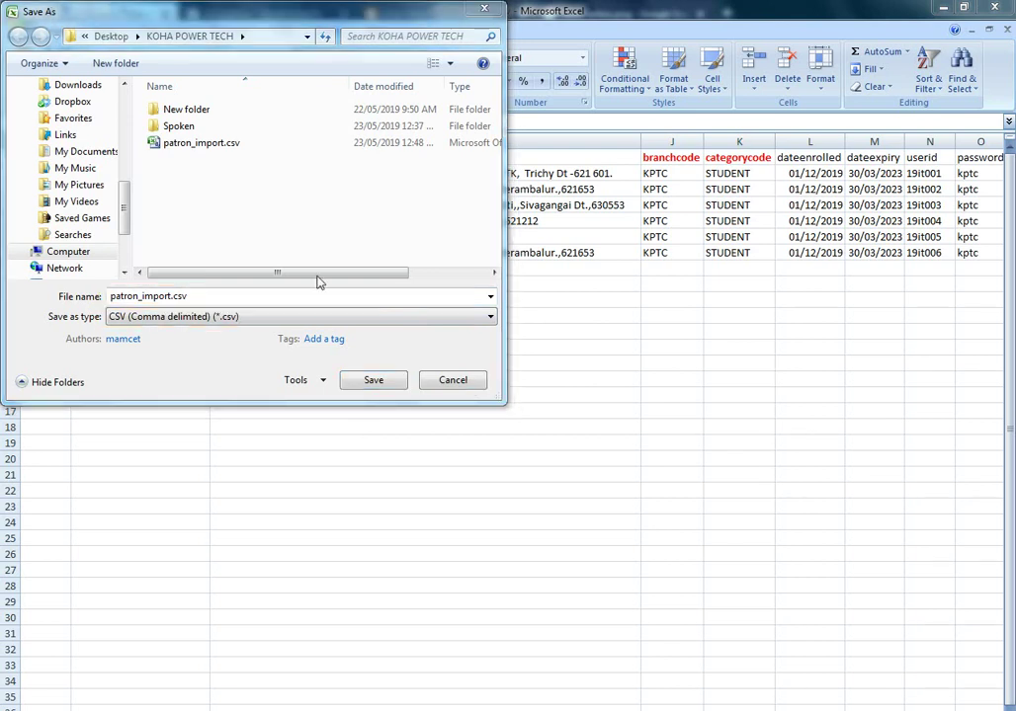
pyautogui.click(212, 143)
pyautogui.click(381, 383)
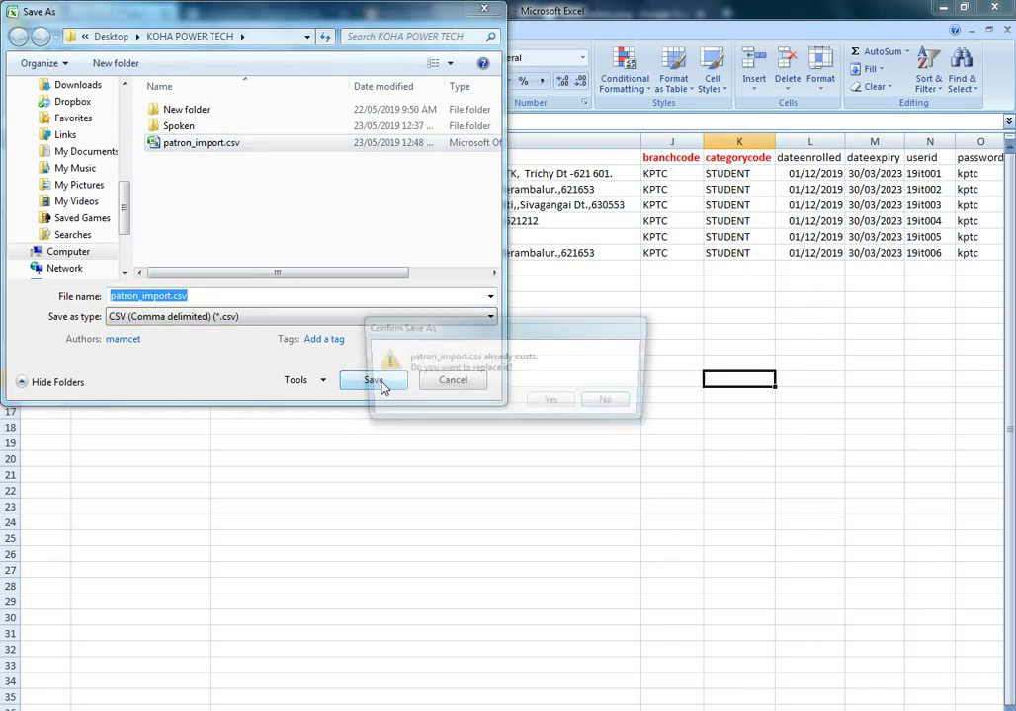
pyautogui.click(550, 402)
pyautogui.click(444, 452)
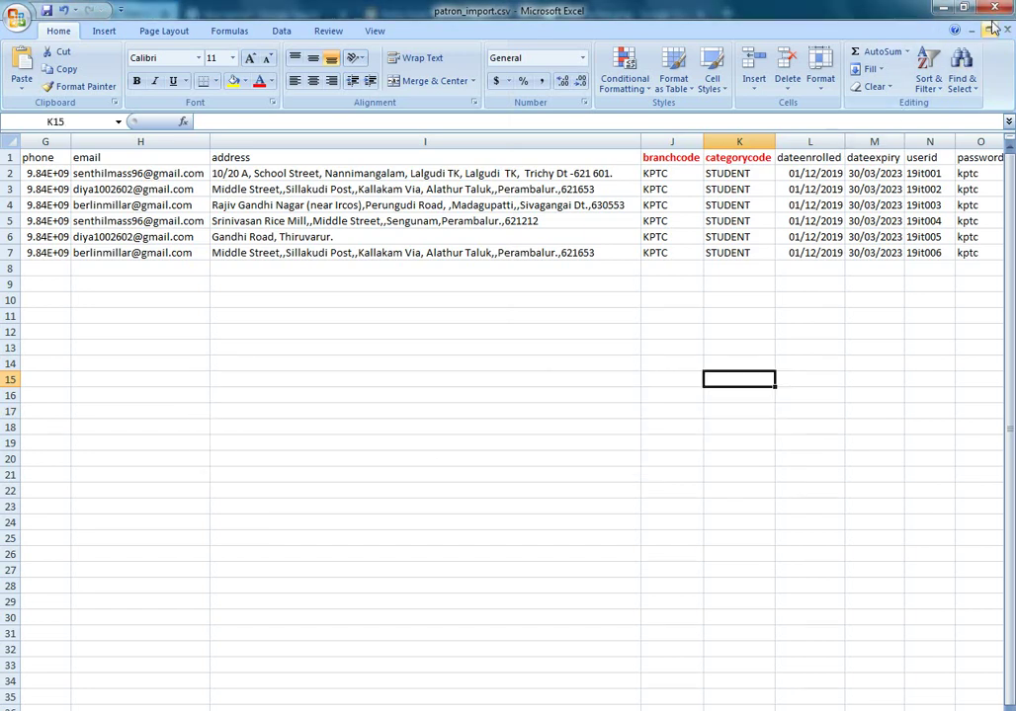
# - Close Excel, saving the changes over the existing patron_import.csv in CSV format
pyautogui.click(994, 7)
pyautogui.click(457, 439)
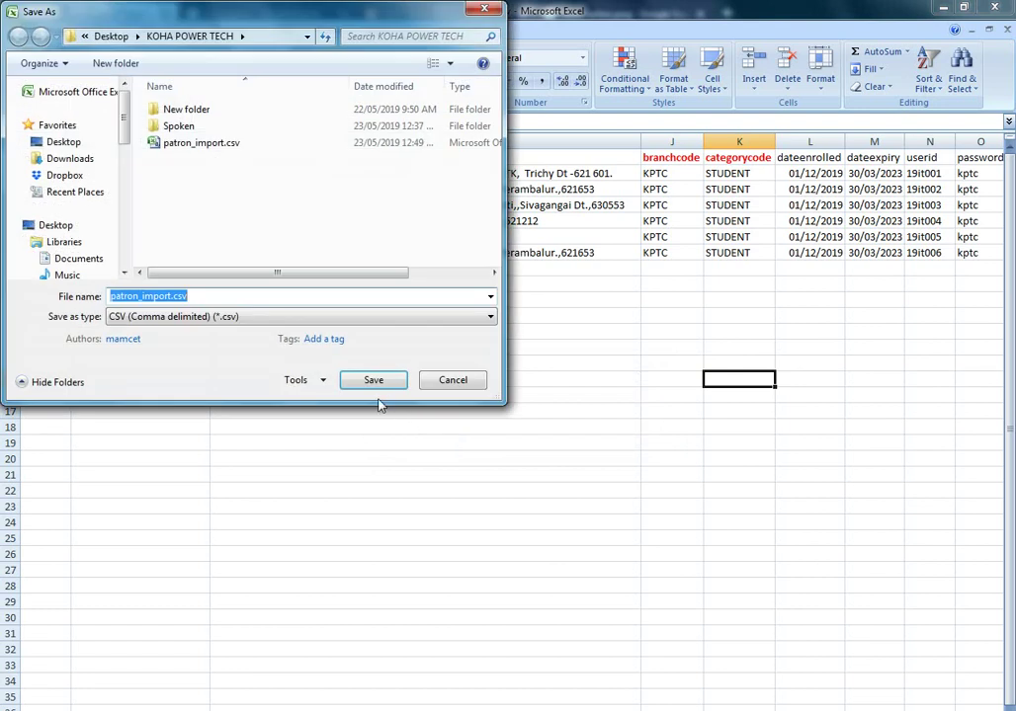
pyautogui.click(373, 380)
pyautogui.click(562, 403)
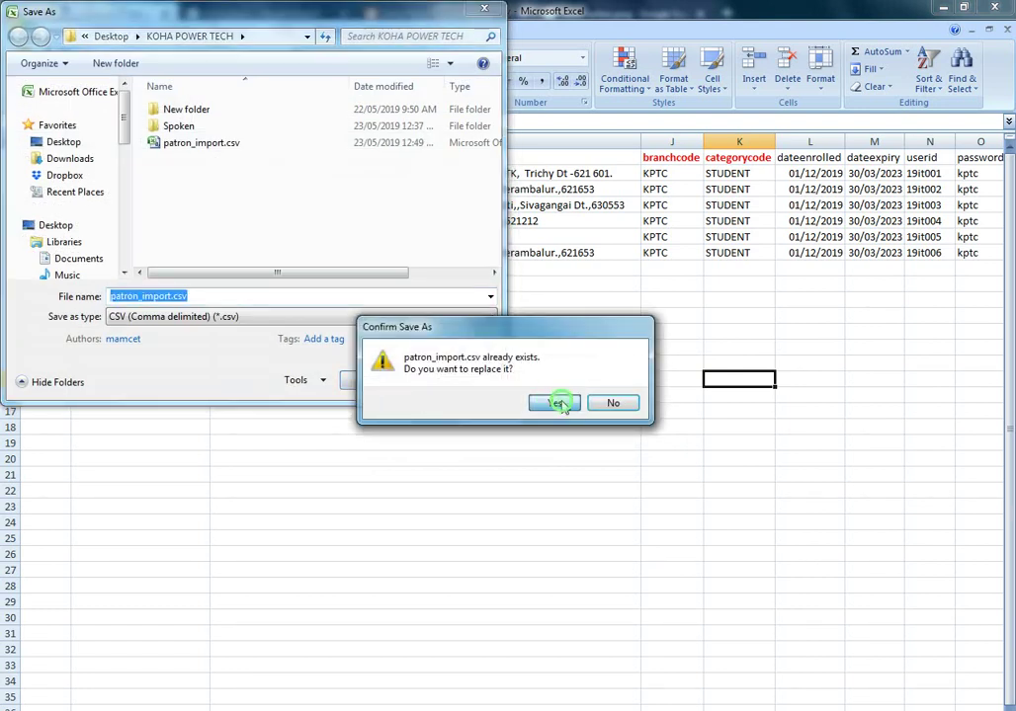
pyautogui.click(448, 450)
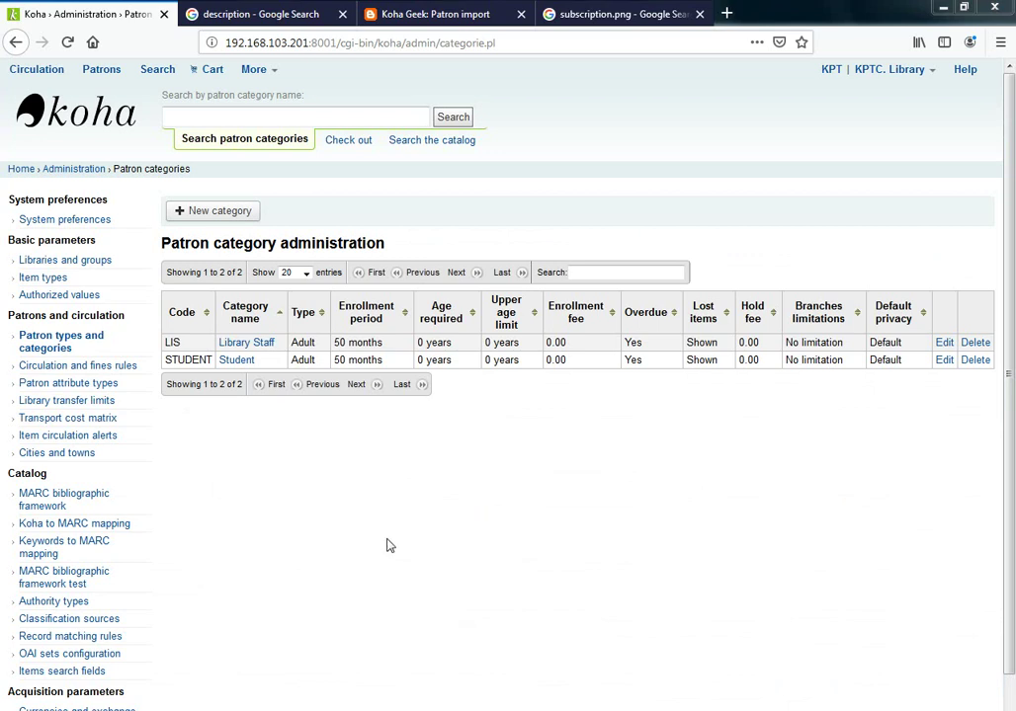
# - Switch to the PowerPoint slide show, read the Upload patrons slide, and return to Koha in Firefox
pyautogui.hotkey('alt', 'Tab')
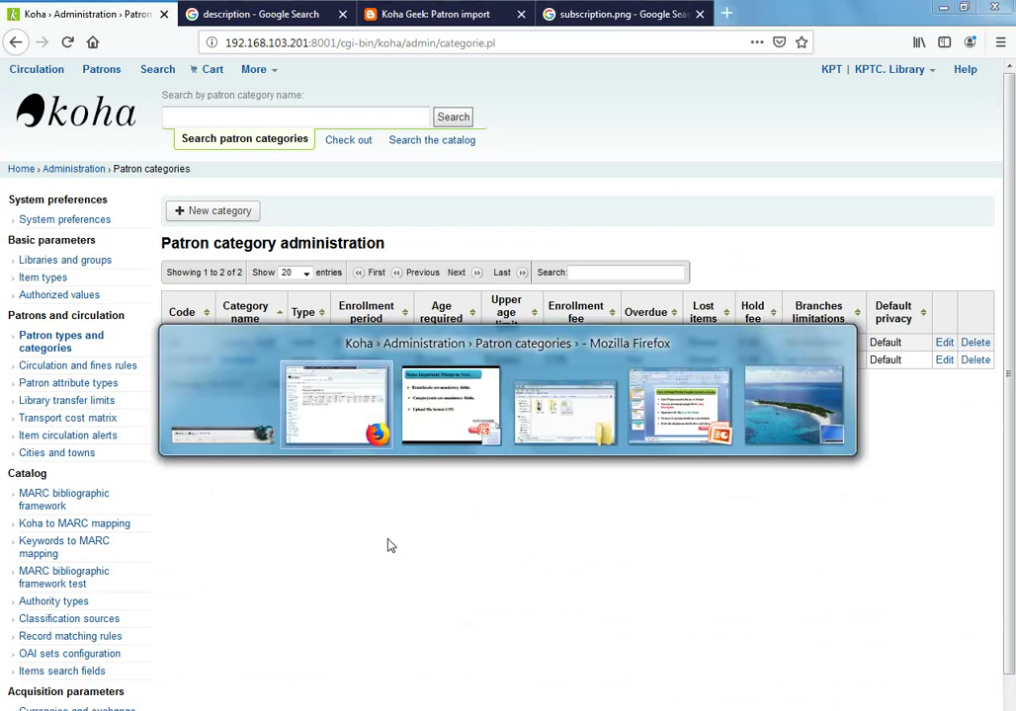
pyautogui.hotkey('alt', 'Tab')
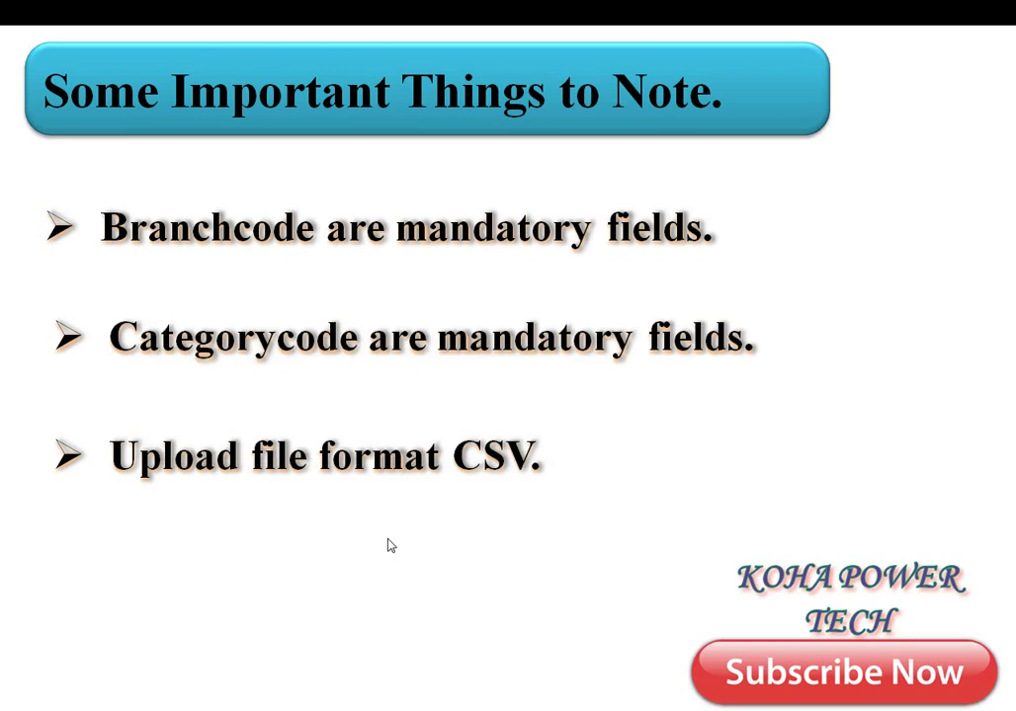
pyautogui.press('Right')
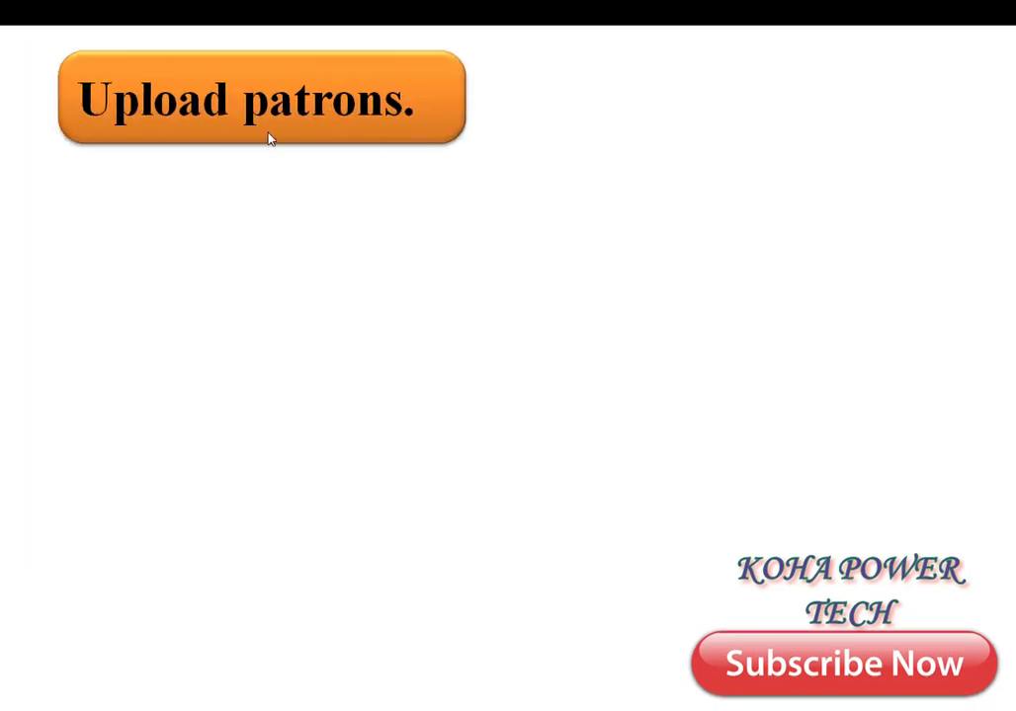
pyautogui.press('Right')
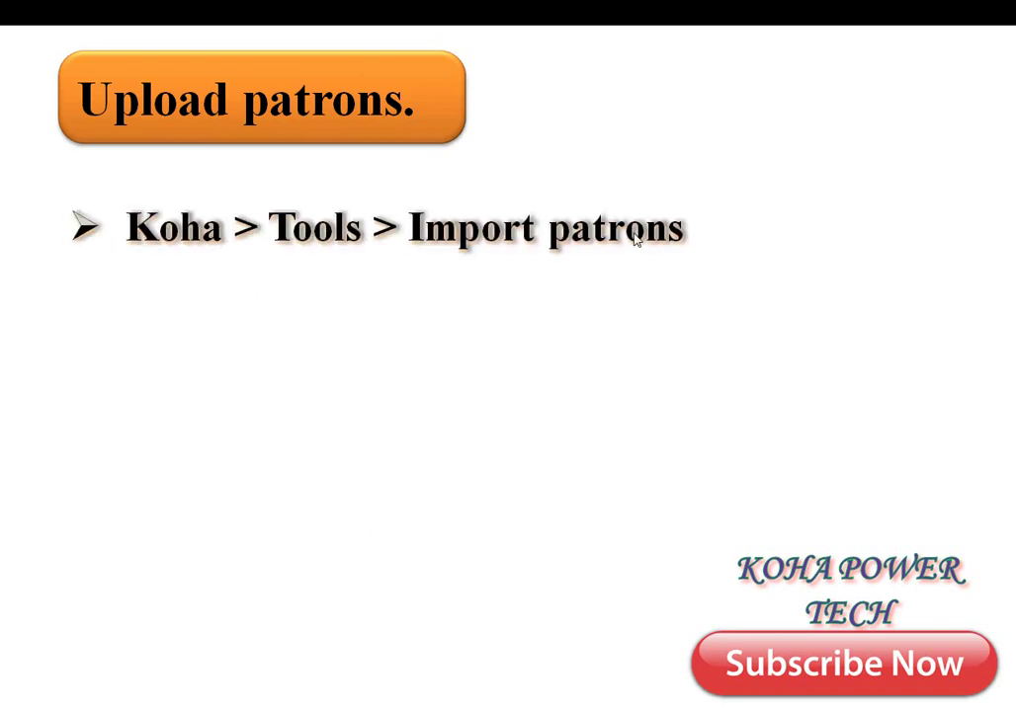
pyautogui.hotkey('alt', 'Tab')
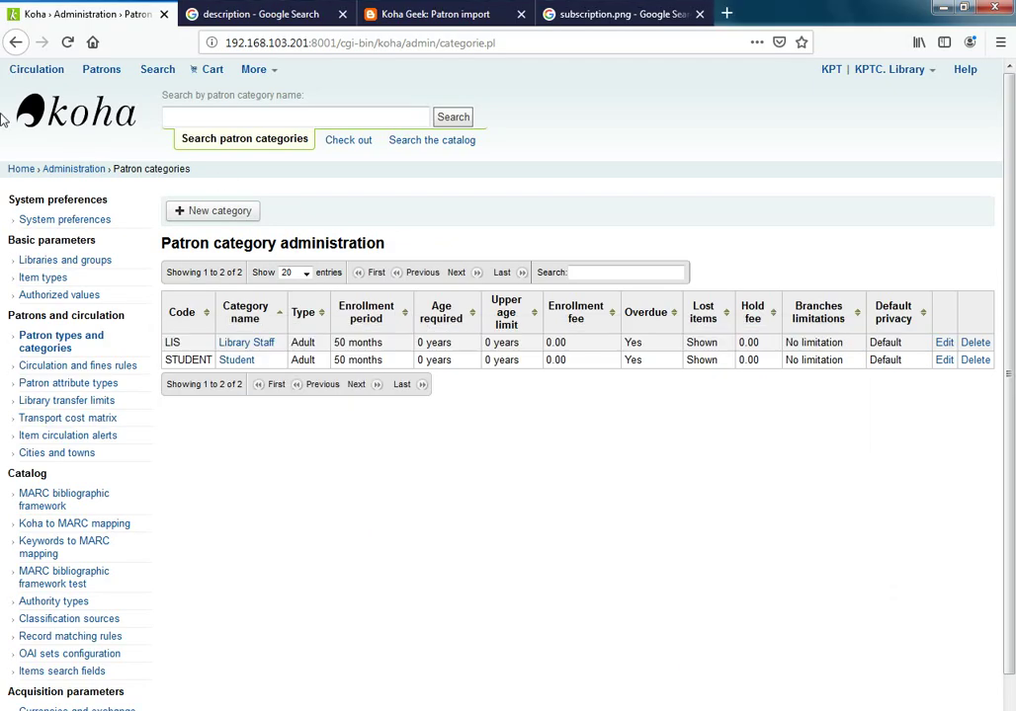
# - Open the Import patrons tool in Koha and locate the setting for the file to import
pyautogui.click(20, 169)
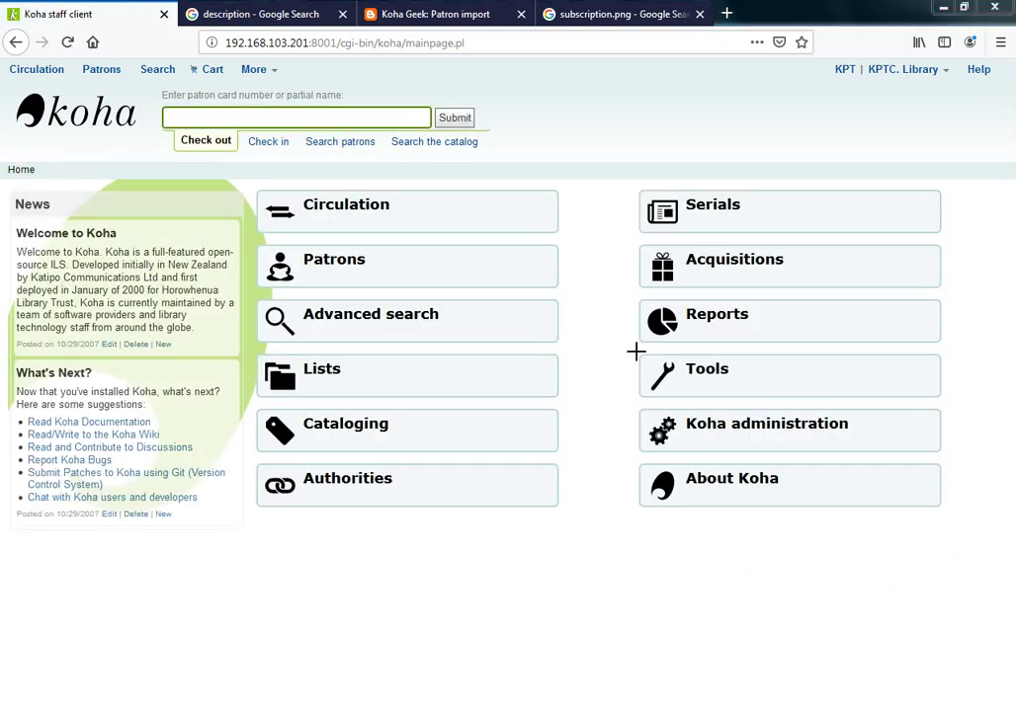
pyautogui.moveTo(636, 347)
pyautogui.mouseDown()
pyautogui.moveTo(819, 396)
pyautogui.moveTo(810, 399)
pyautogui.mouseUp()
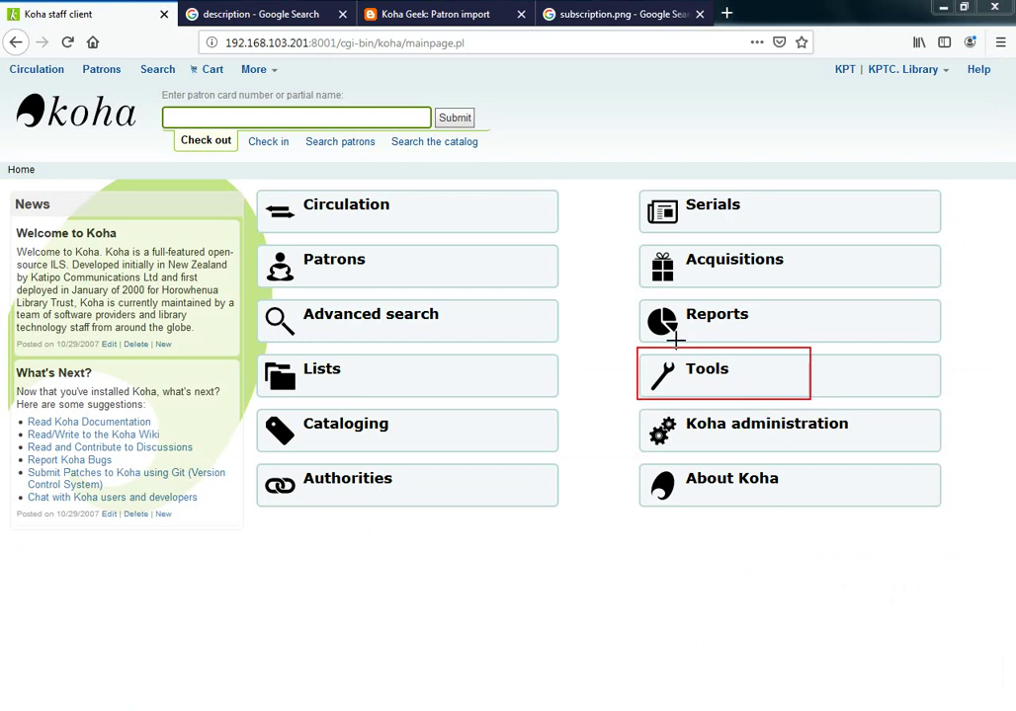
pyautogui.click(709, 384)
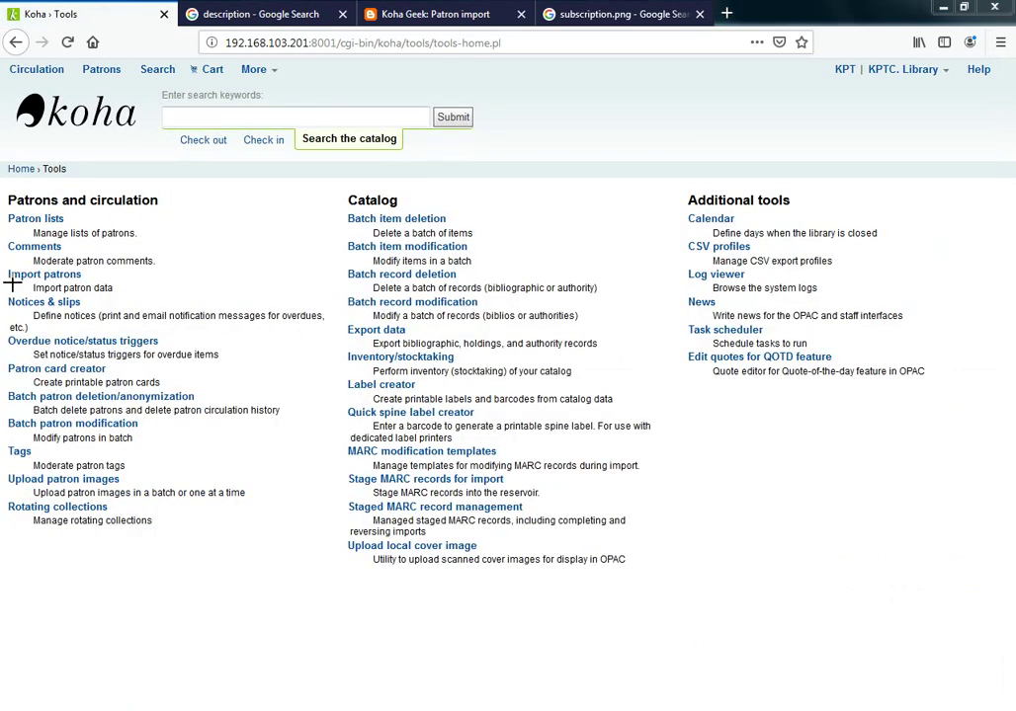
pyautogui.moveTo(4, 268); pyautogui.dragTo(86, 283)
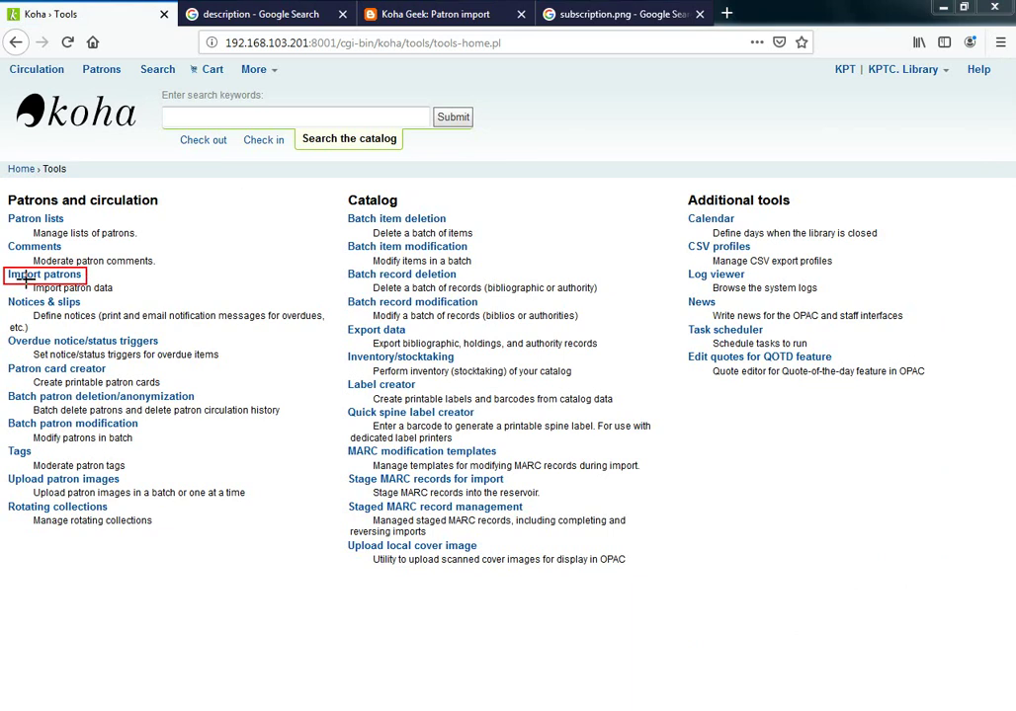
pyautogui.press('Escape')
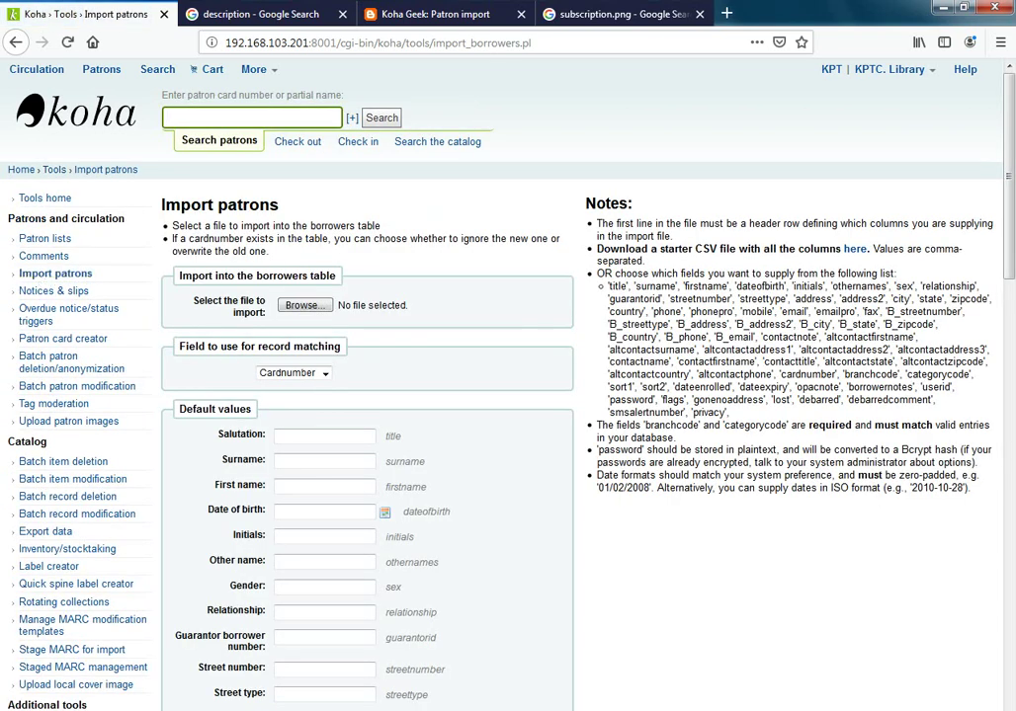
pyautogui.moveTo(188, 293); pyautogui.dragTo(405, 321)
pyautogui.press('Escape')
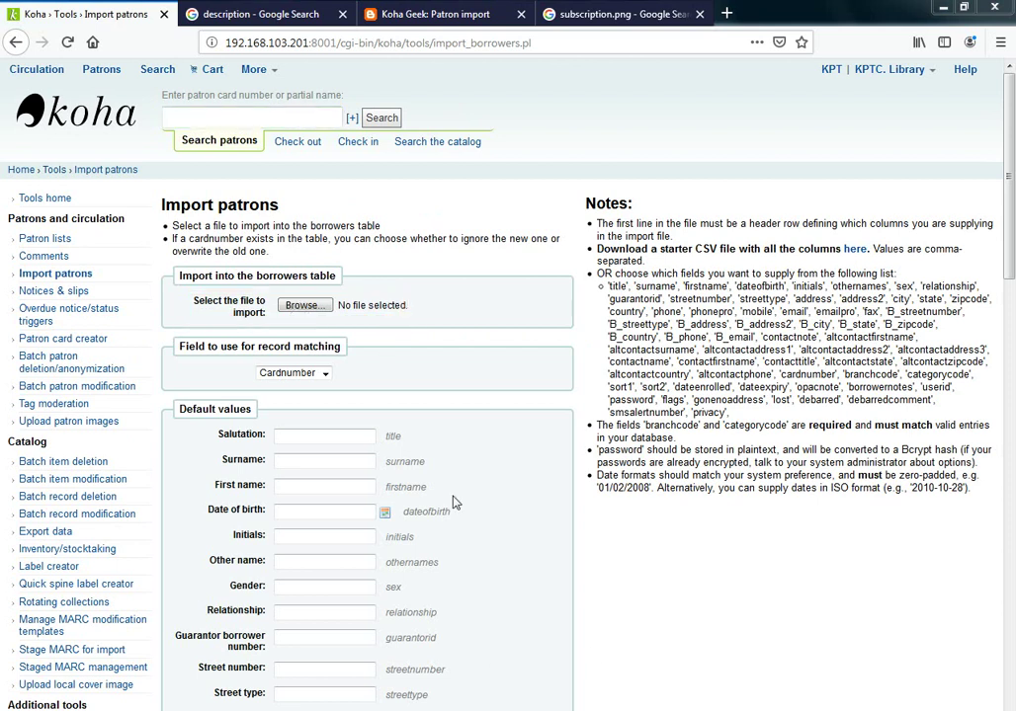
# - Choose patron_import.csv from the KOHA POWER TECH folder on the Desktop as the file to import
pyautogui.click(305, 305)
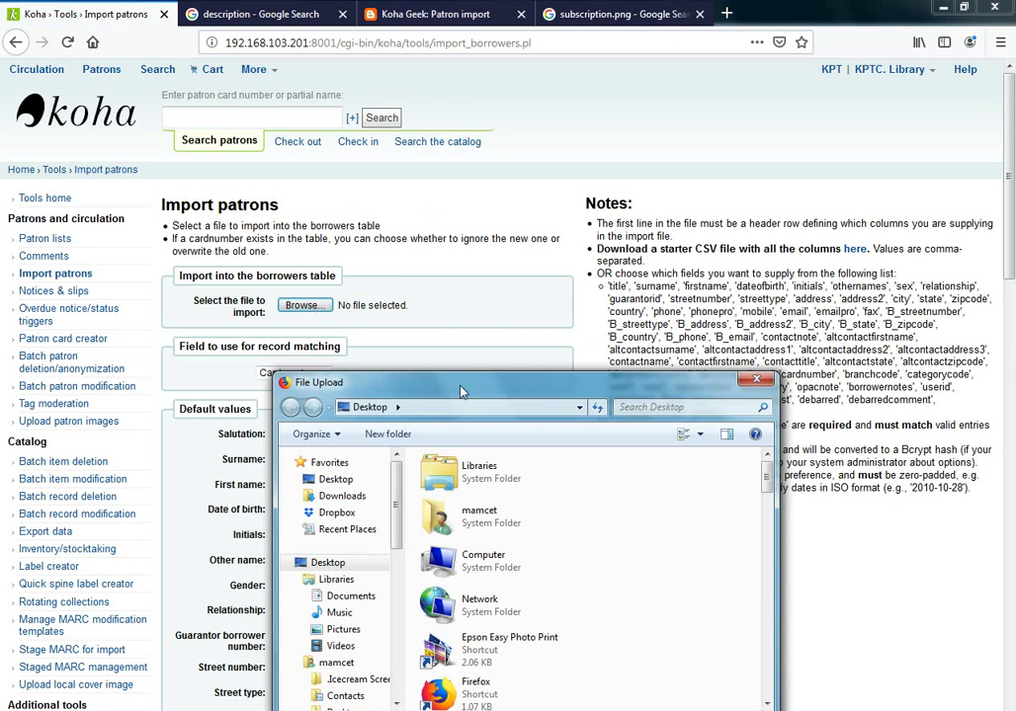
pyautogui.moveTo(462, 393); pyautogui.dragTo(426, 222)
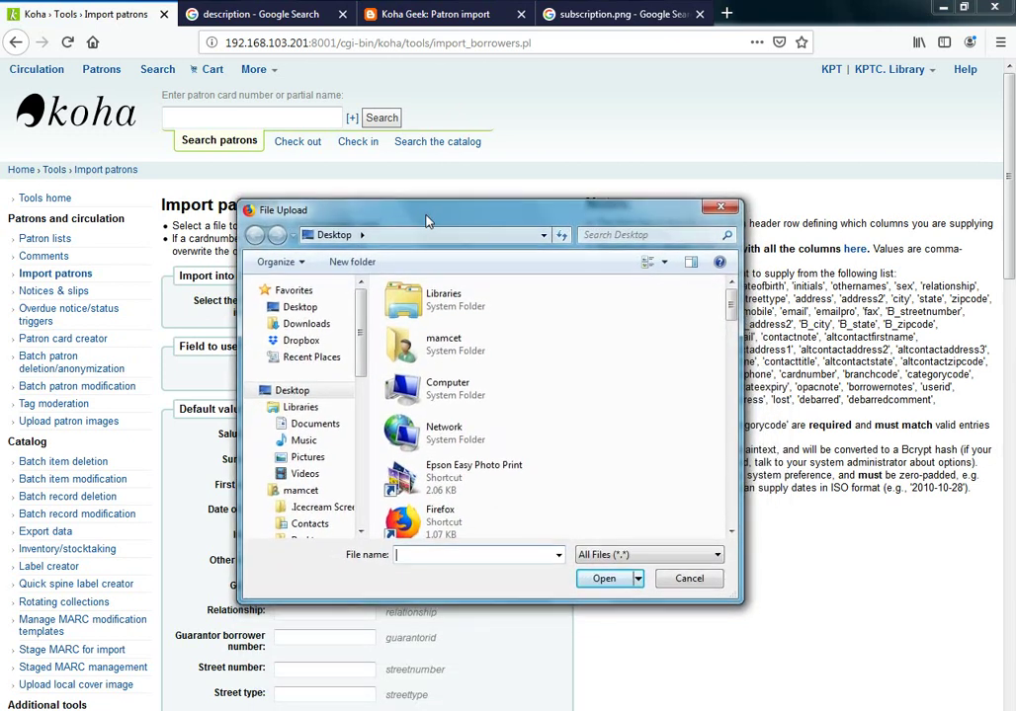
pyautogui.click(297, 306)
pyautogui.moveTo(730, 310); pyautogui.dragTo(733, 367)
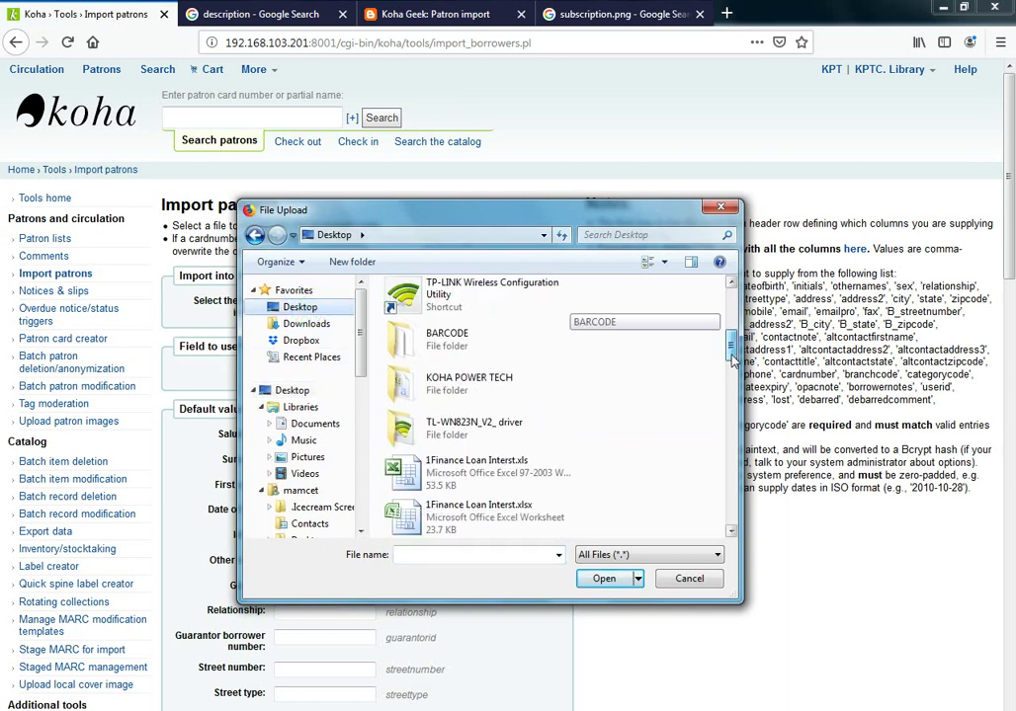
pyautogui.click(497, 380)
pyautogui.doubleClick(497, 380)
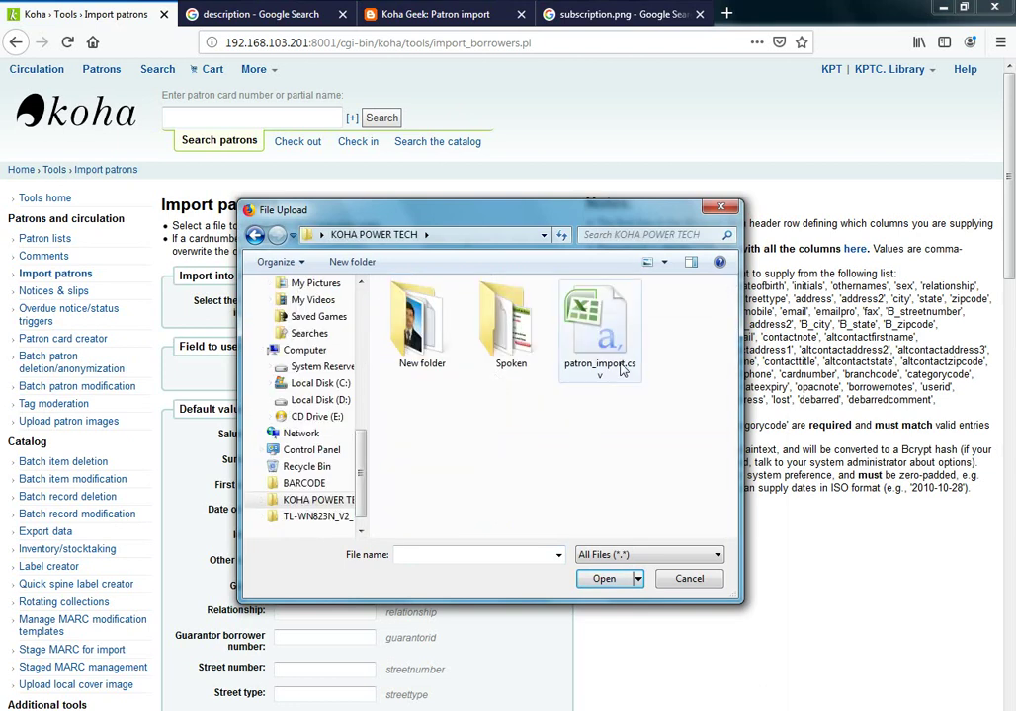
pyautogui.click(600, 331)
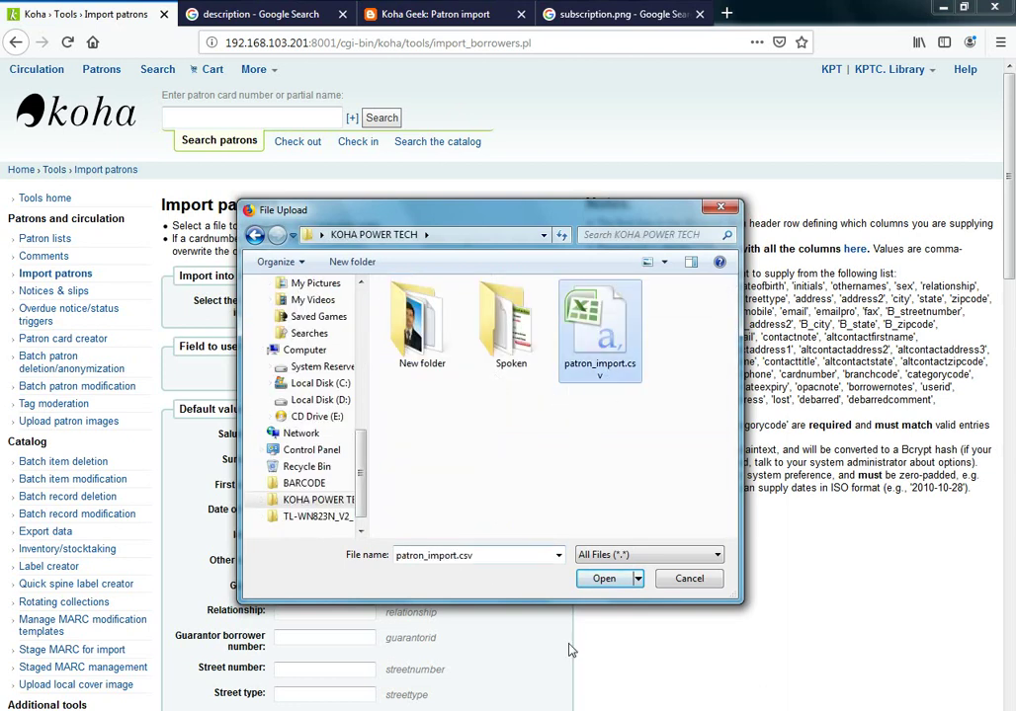
pyautogui.moveTo(394, 547); pyautogui.dragTo(488, 568)
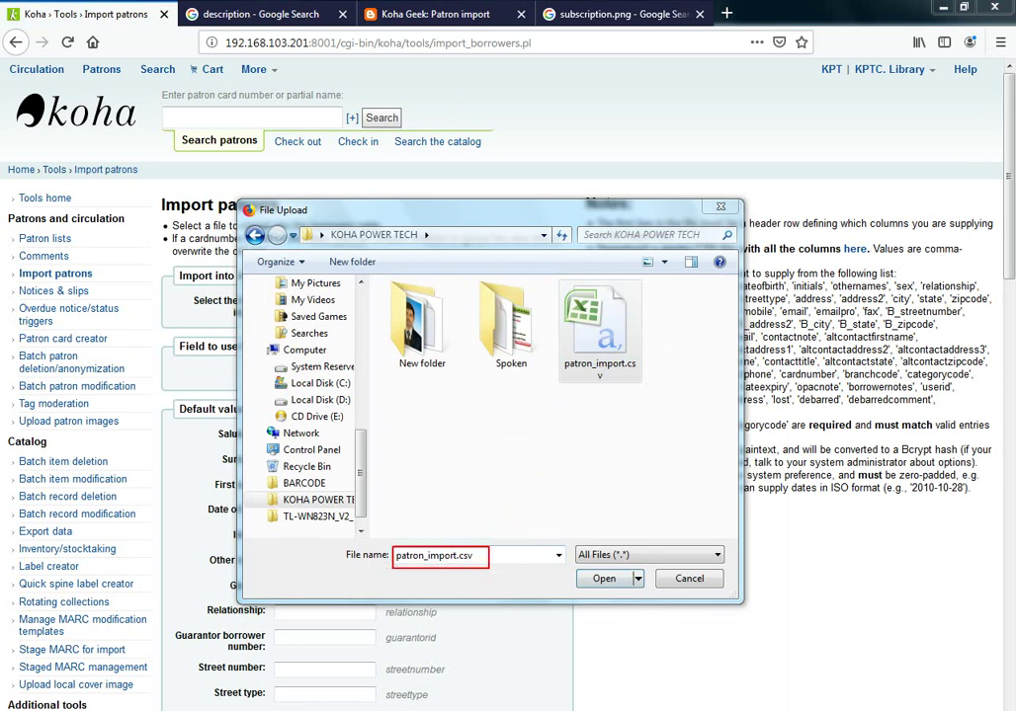
pyautogui.press('Escape')
pyautogui.click(605, 583)
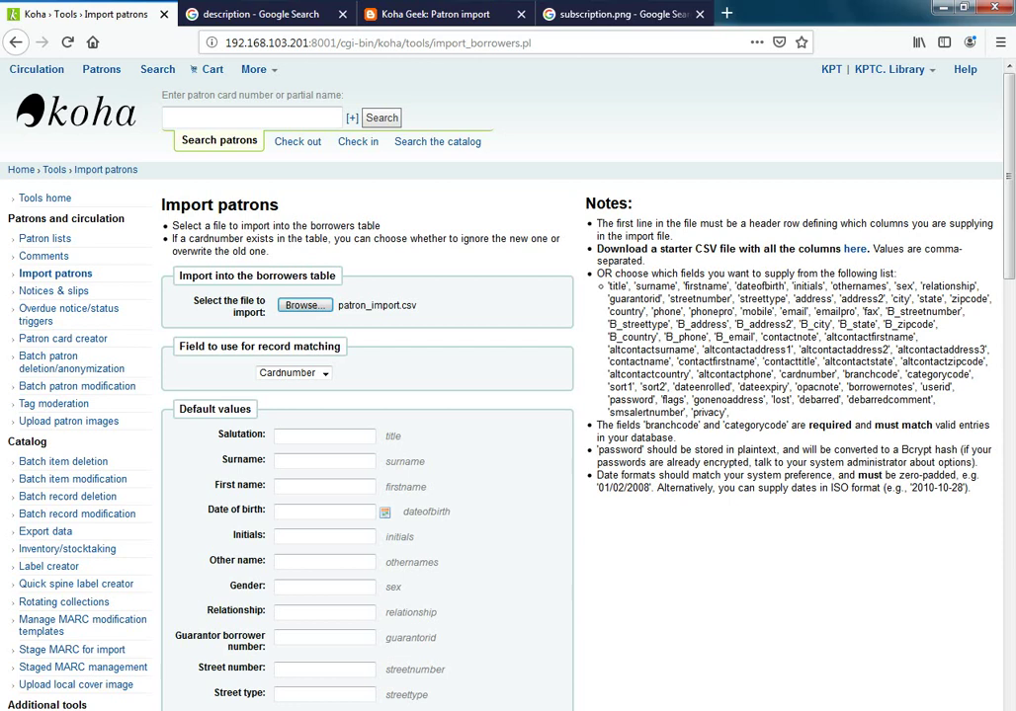
# - Switch to the PowerPoint slide show, reveal the instruction about keeping the existing record, and return to Koha in Firefox
pyautogui.moveTo(217, 710)
pyautogui.click(306, 667)
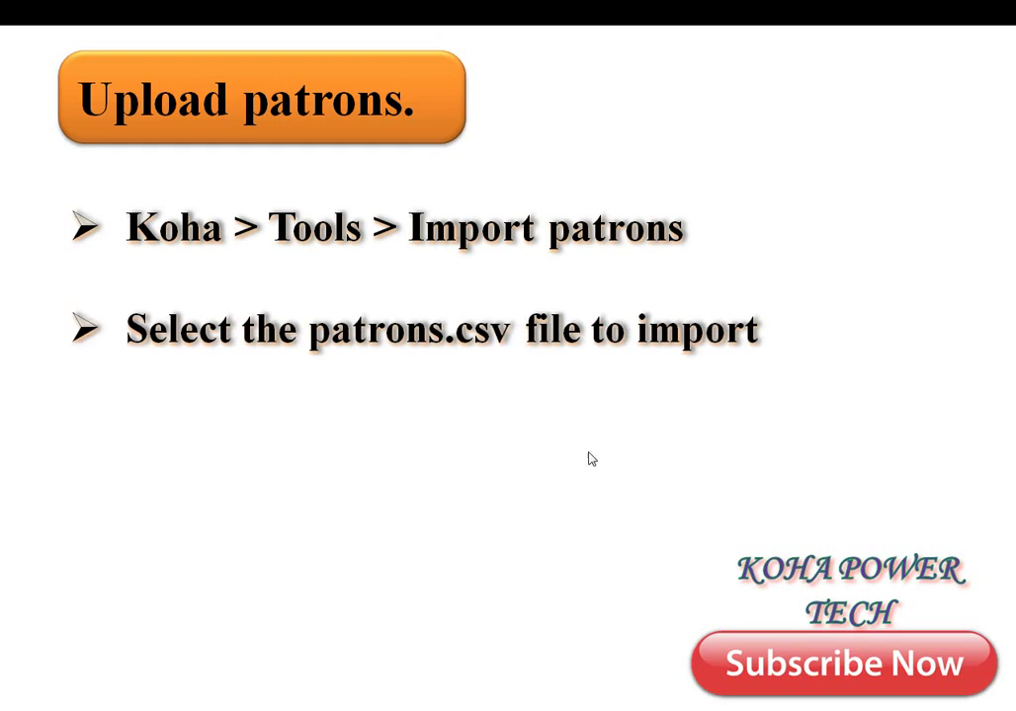
pyautogui.click(542, 497)
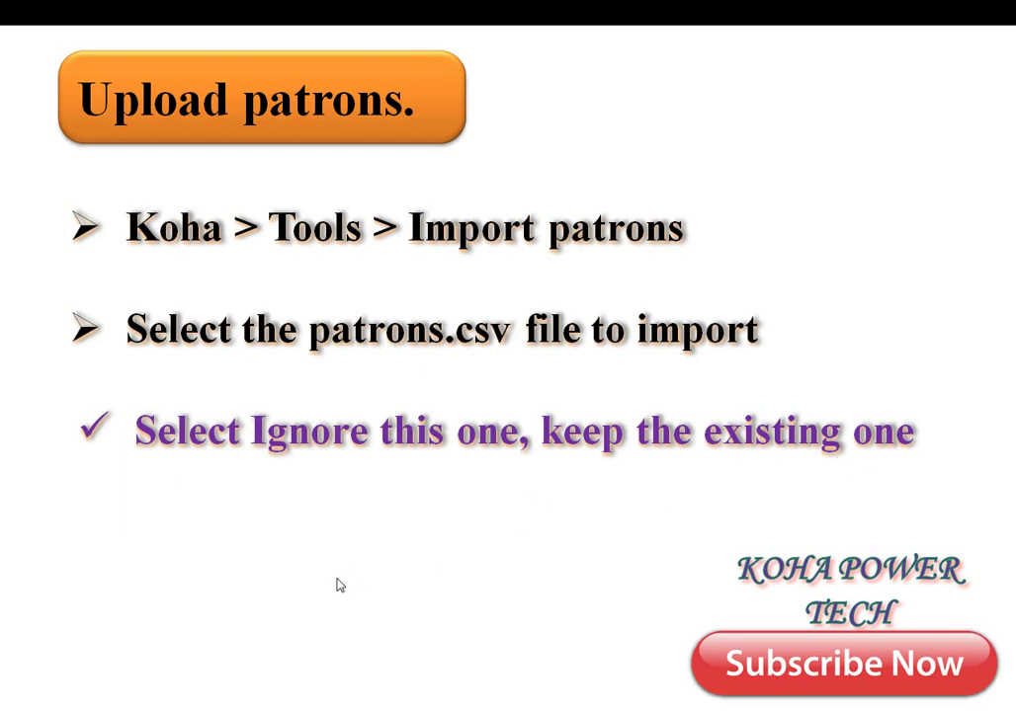
pyautogui.hotkey('alt', 'Tab')
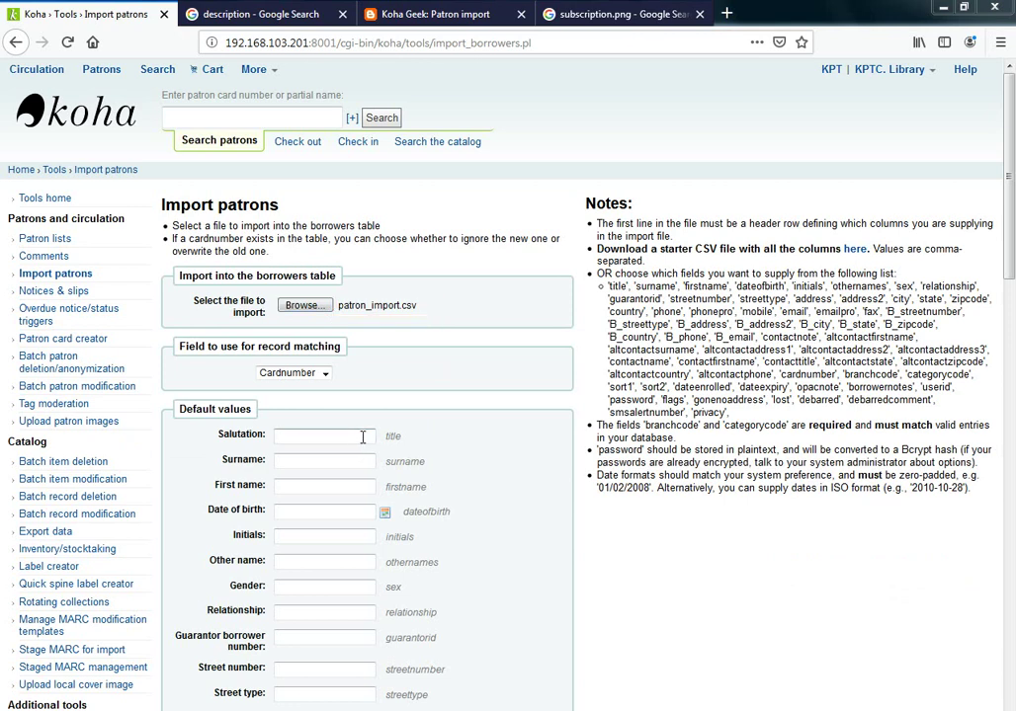
# - Check that matching records are handled with "Ignore this one, keep the existing one" at the end of the import form
pyautogui.click(507, 496)
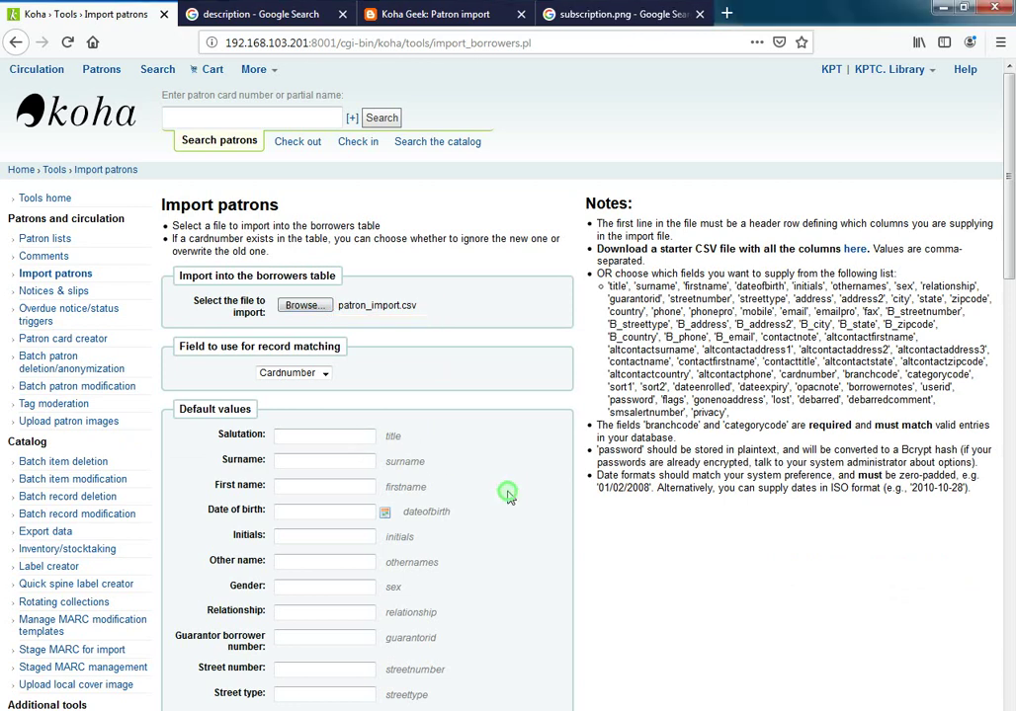
pyautogui.scroll(-6, 507, 496)
pyautogui.scroll(-8, 507, 496)
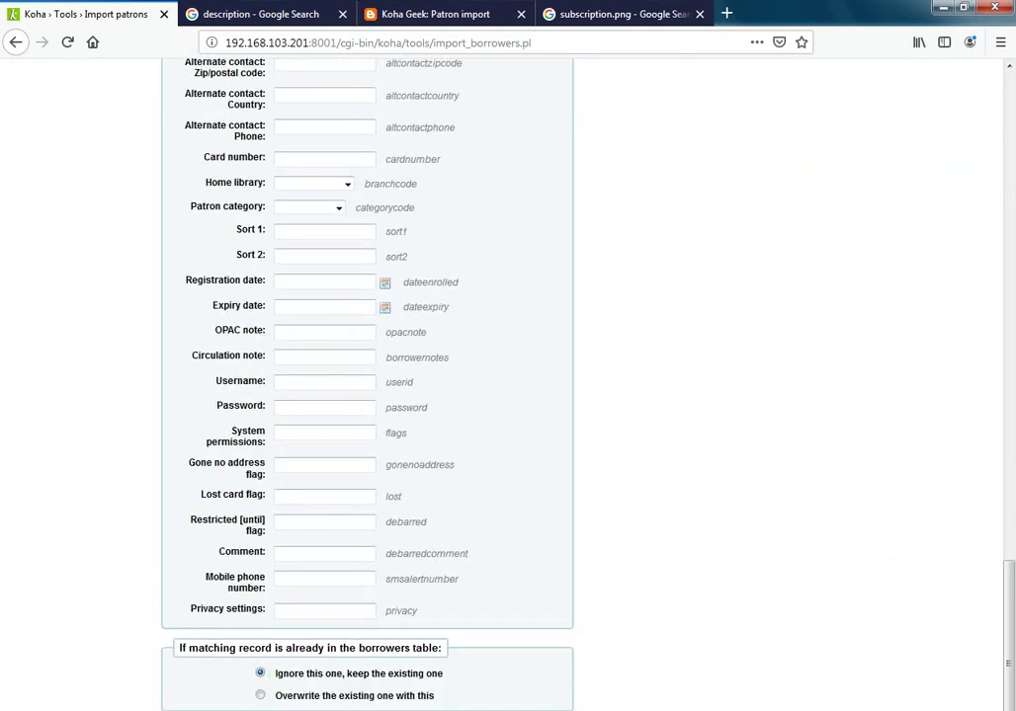
pyautogui.moveTo(243, 664)
pyautogui.mouseDown()
pyautogui.moveTo(431, 670)
pyautogui.moveTo(461, 681)
pyautogui.mouseUp()
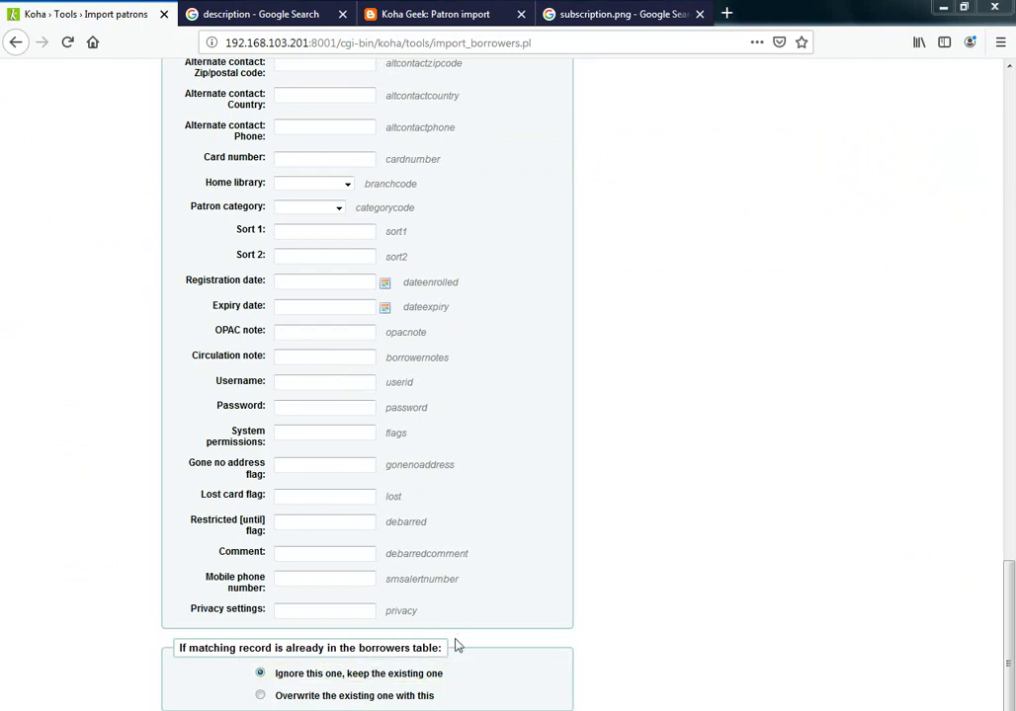
# - Switch to the PowerPoint slide show again, reveal the final import instruction, and return to the Koha import form
pyautogui.hotkey('alt', 'Tab')
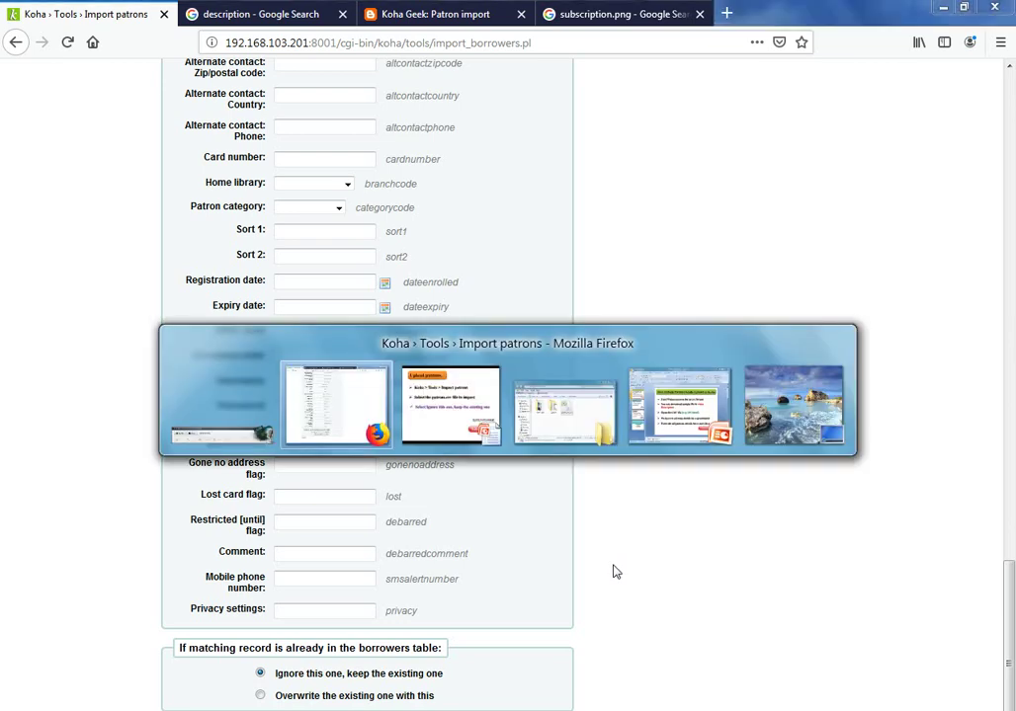
pyautogui.hotkey('alt', 'Tab')
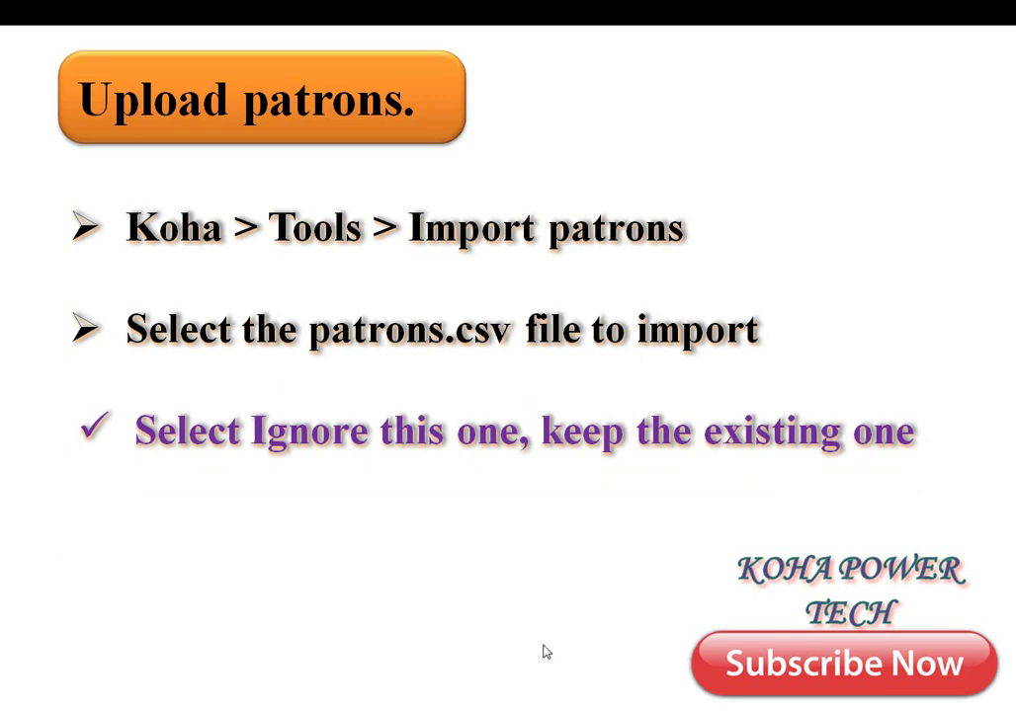
pyautogui.click(537, 585)
pyautogui.click(516, 537)
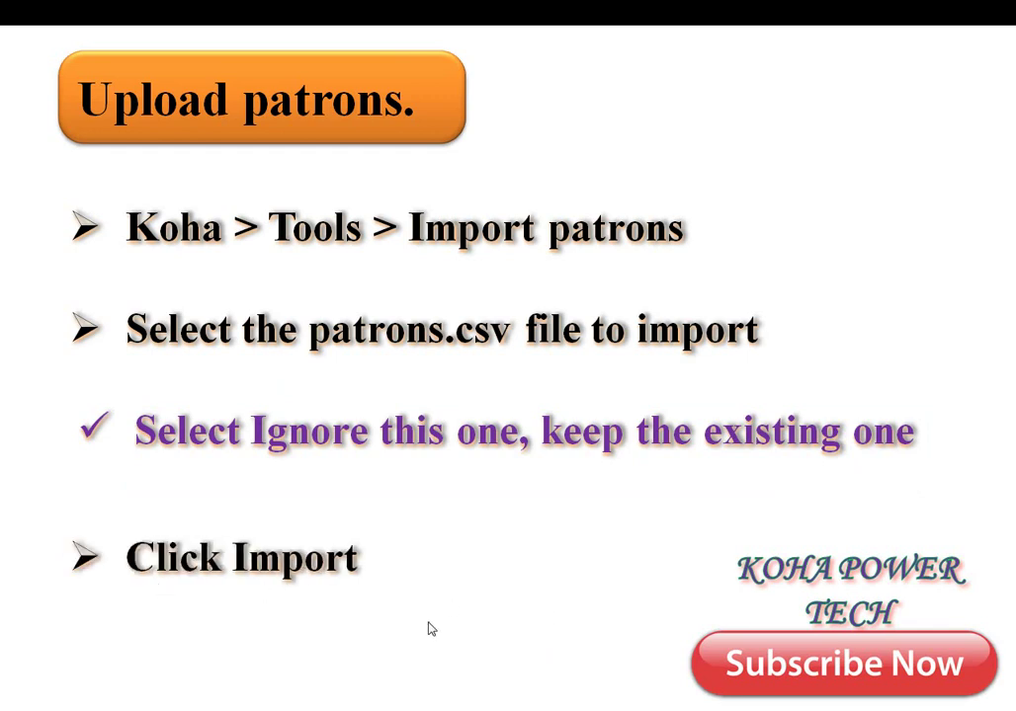
pyautogui.hotkey('alt', 'Tab')
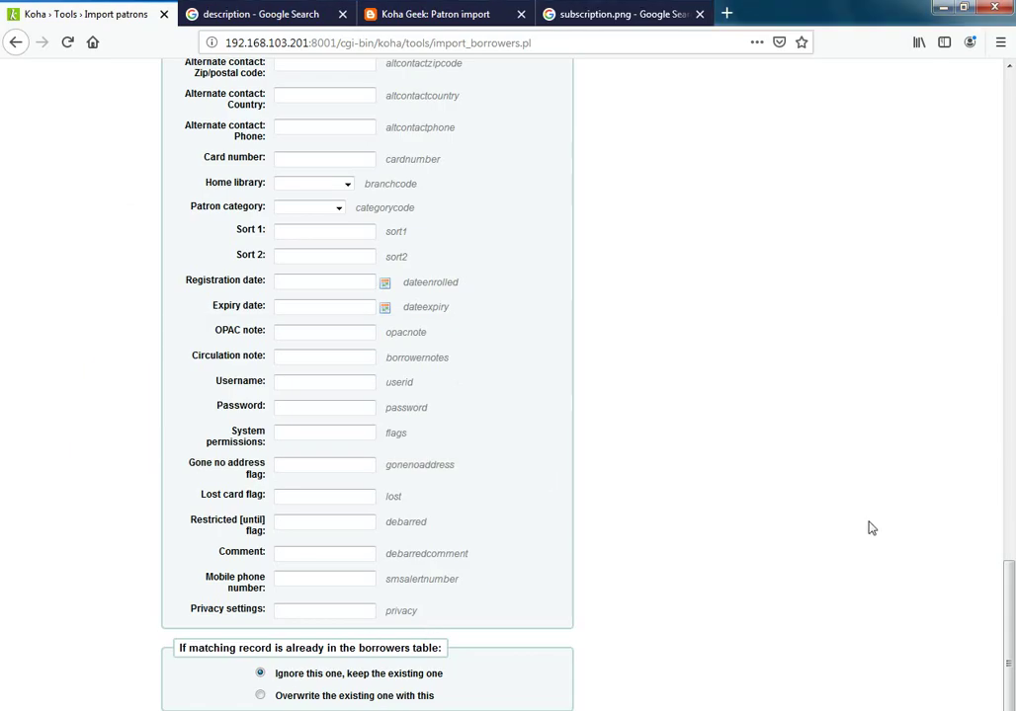
# - Import patron_import.csv into the borrowers table and examine the import results for records that were not imported
pyautogui.hotkey('ctrl', '-')
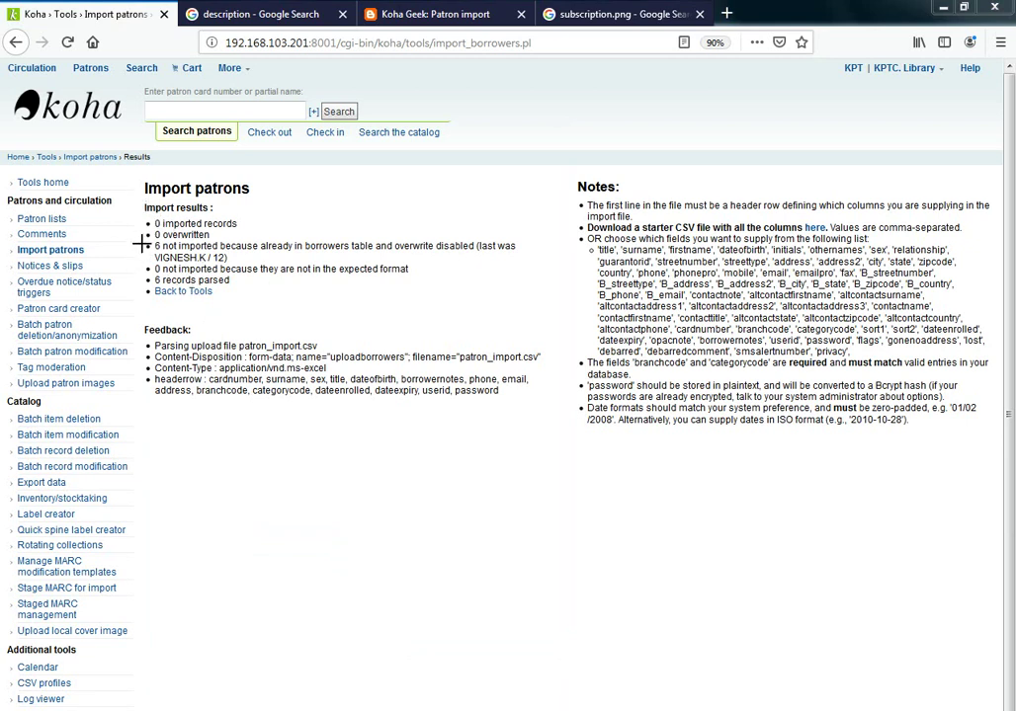
pyautogui.moveTo(138, 239)
pyautogui.mouseDown()
pyautogui.moveTo(268, 263)
pyautogui.moveTo(541, 263)
pyautogui.mouseUp()
# - Open the Koha home page with patron search active, and switch to patron_import.csv in Excel
pyautogui.click(17, 156)
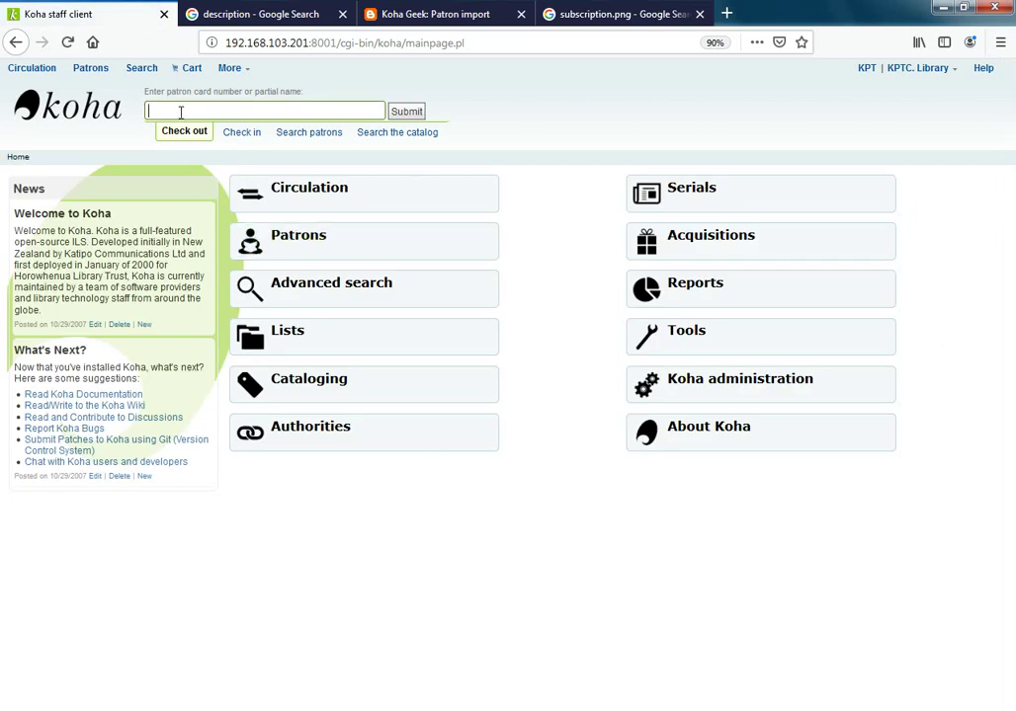
pyautogui.click(306, 133)
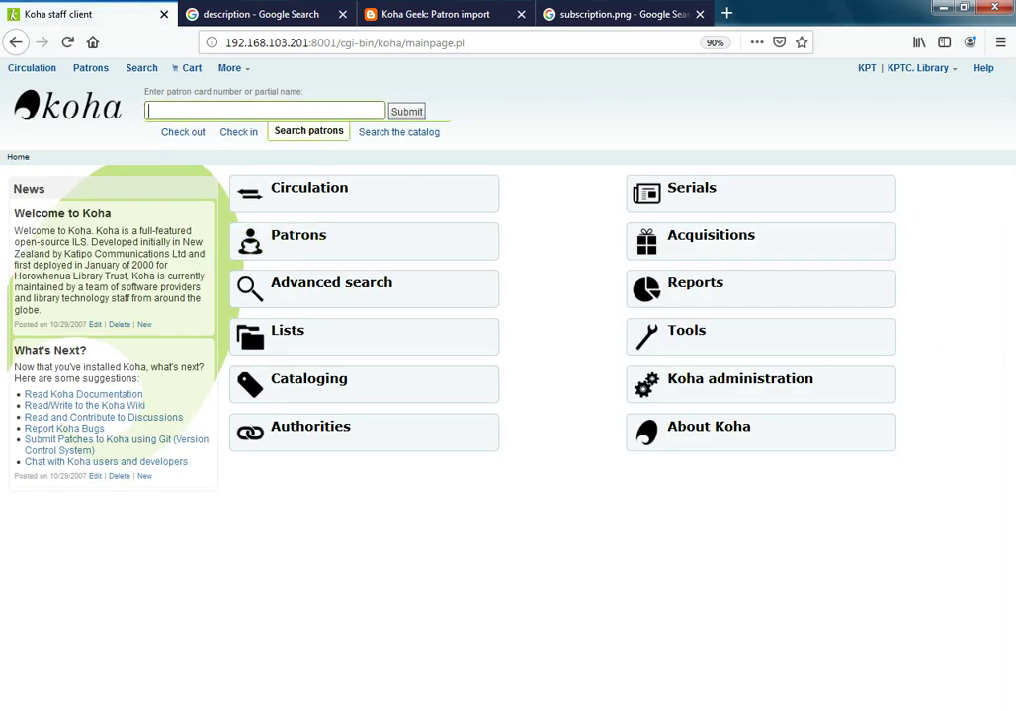
pyautogui.hotkey('alt', 'Tab')
pyautogui.click(462, 509)
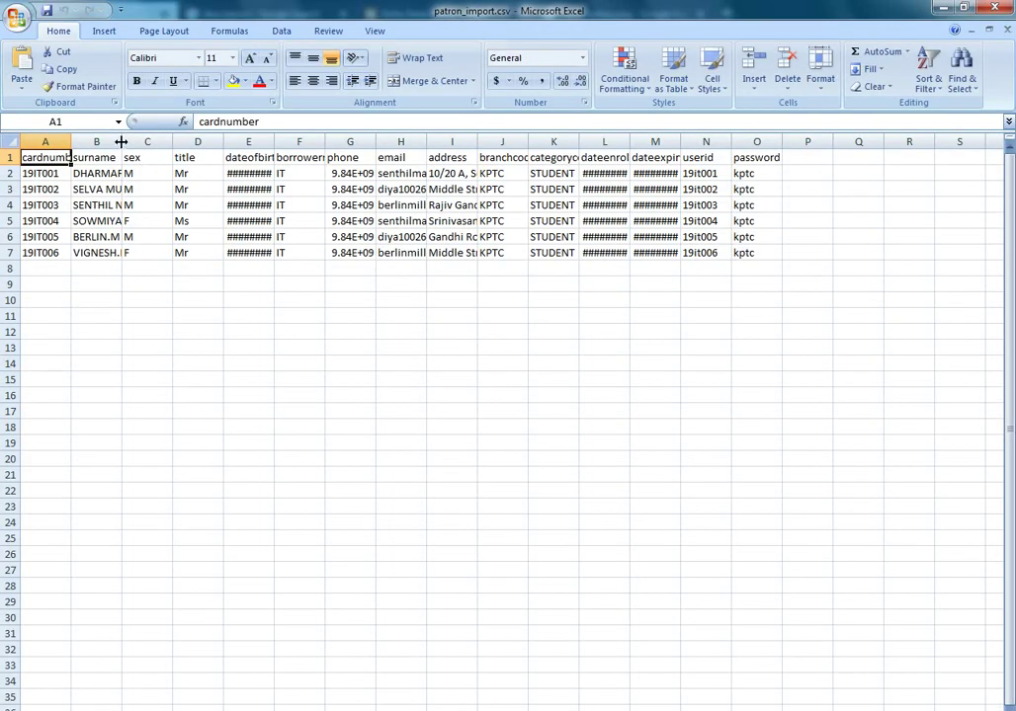
# - Widen the surname column to show the full names and copy the first patron's name from cell B2
pyautogui.moveTo(120, 141); pyautogui.dragTo(192, 172)
pyautogui.click(132, 178)
pyautogui.moveTo(296, 122); pyautogui.dragTo(188, 124)
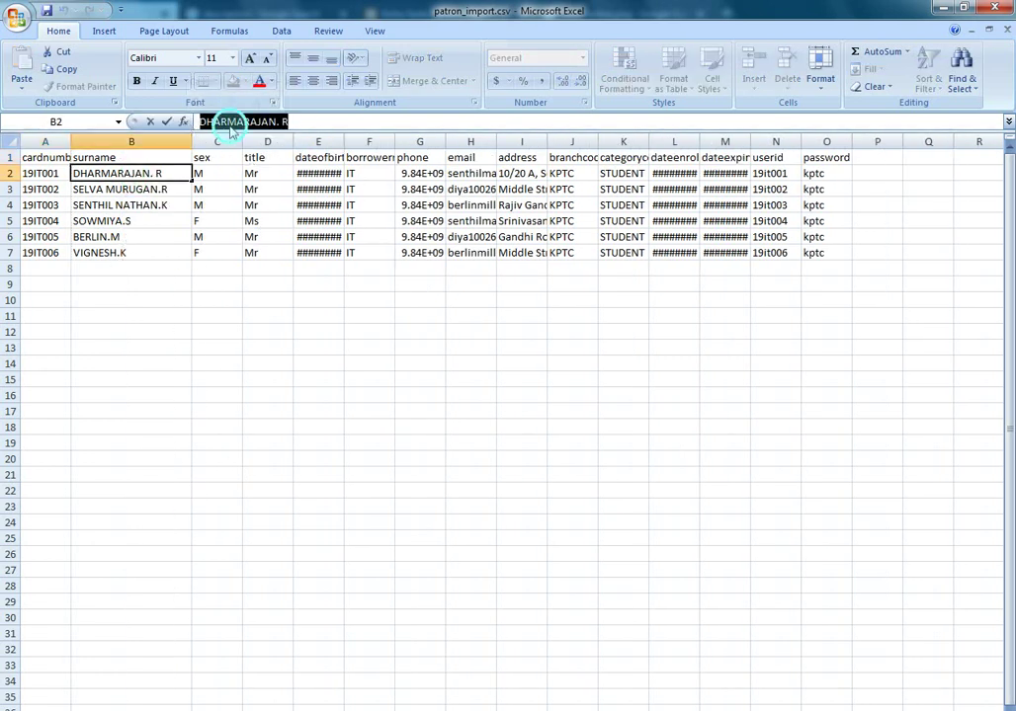
pyautogui.rightClick(231, 123)
pyautogui.click(260, 155)
pyautogui.click(141, 412)
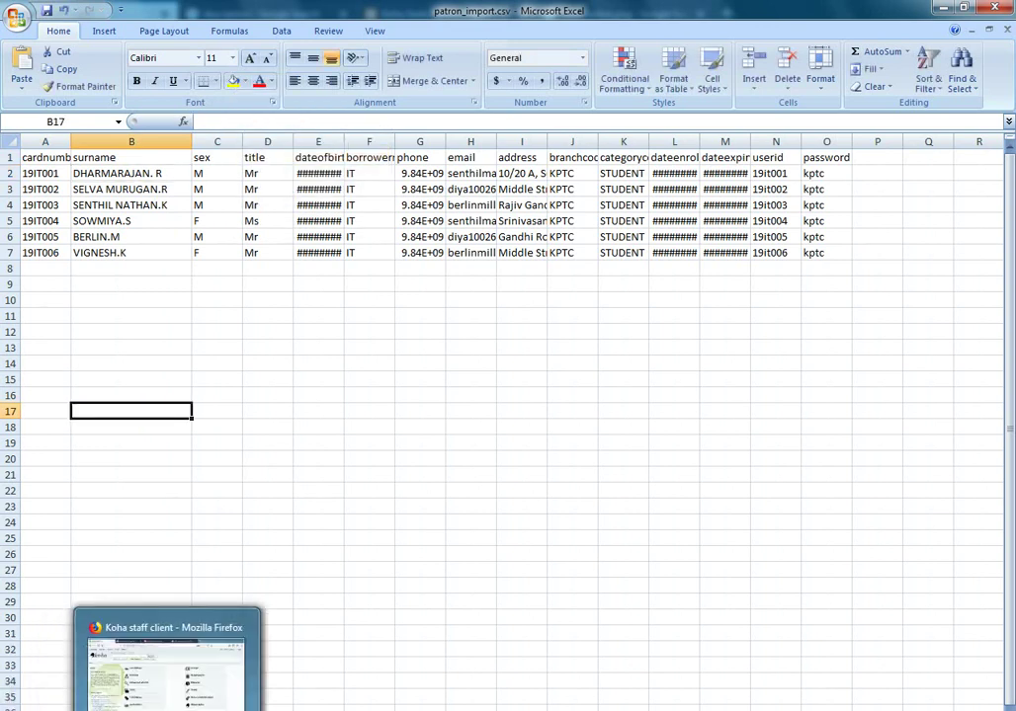
# - Return to Koha in Firefox and search the patrons for the copied name
pyautogui.click(158, 681)
pyautogui.click(233, 111)
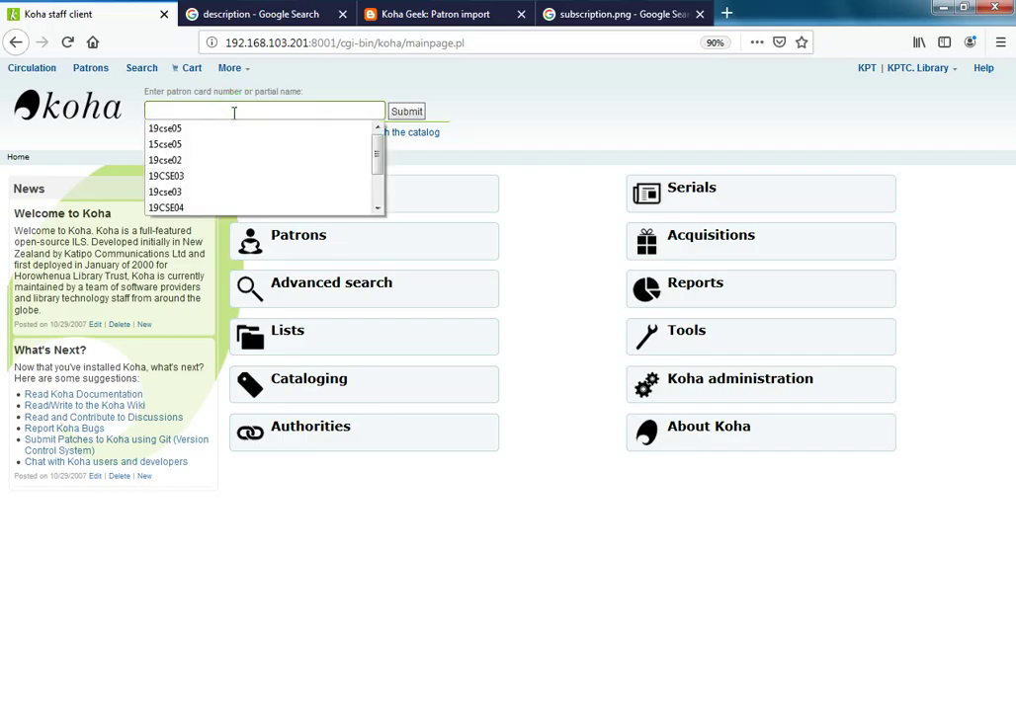
pyautogui.hotkey('ctrl', 'v')
pyautogui.click(406, 112)
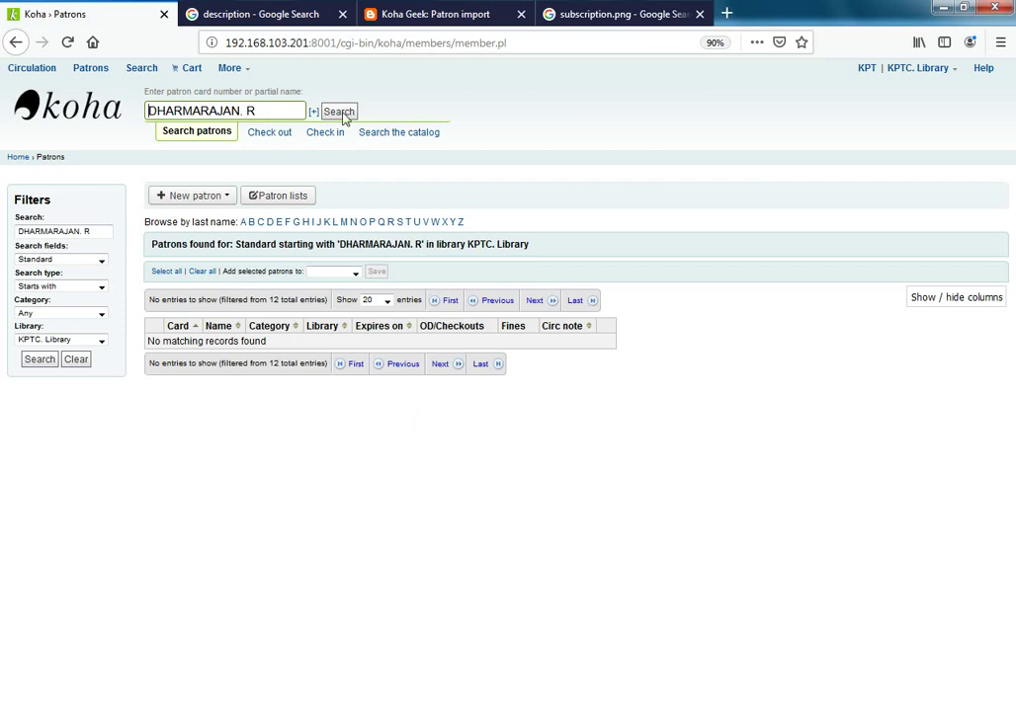
# - Shorten the patron name in the search, search again, and check the name and card number on the patron's details page
pyautogui.click(272, 109)
pyautogui.click(274, 110)
pyautogui.click(262, 111)
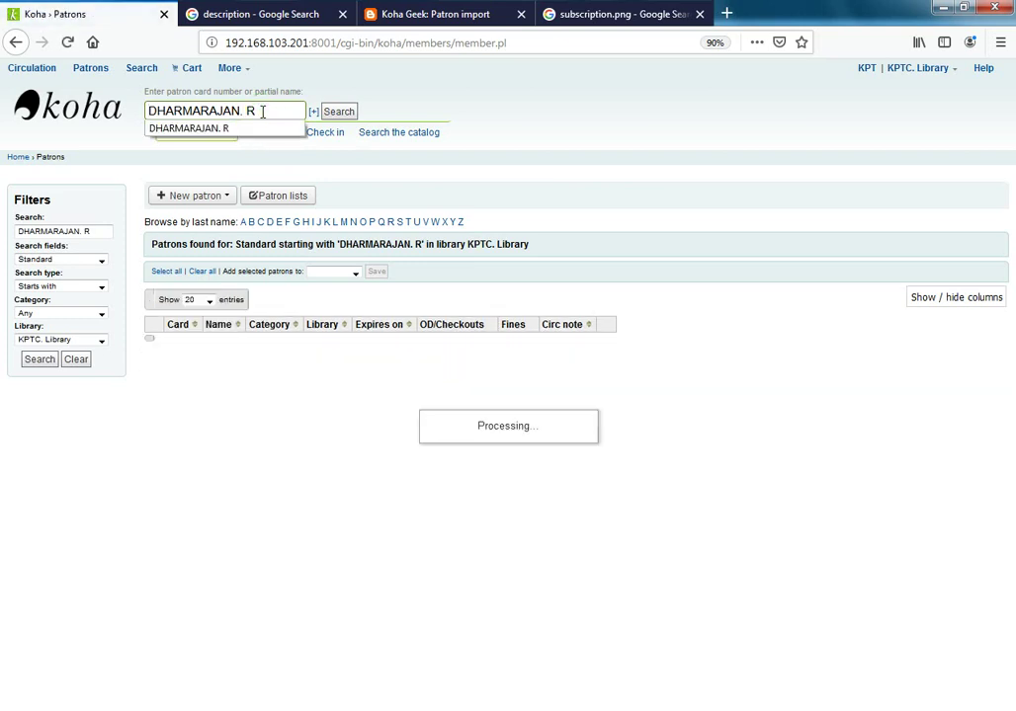
pyautogui.press('BackSpace')
pyautogui.press('Return')
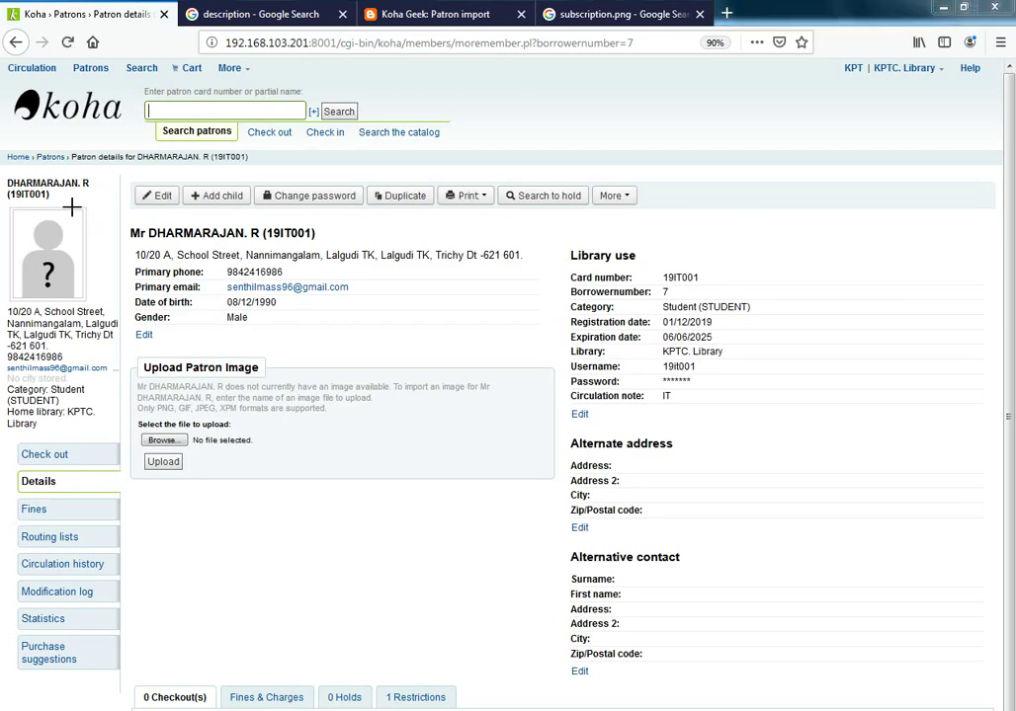
pyautogui.moveTo(4, 176); pyautogui.dragTo(115, 205)
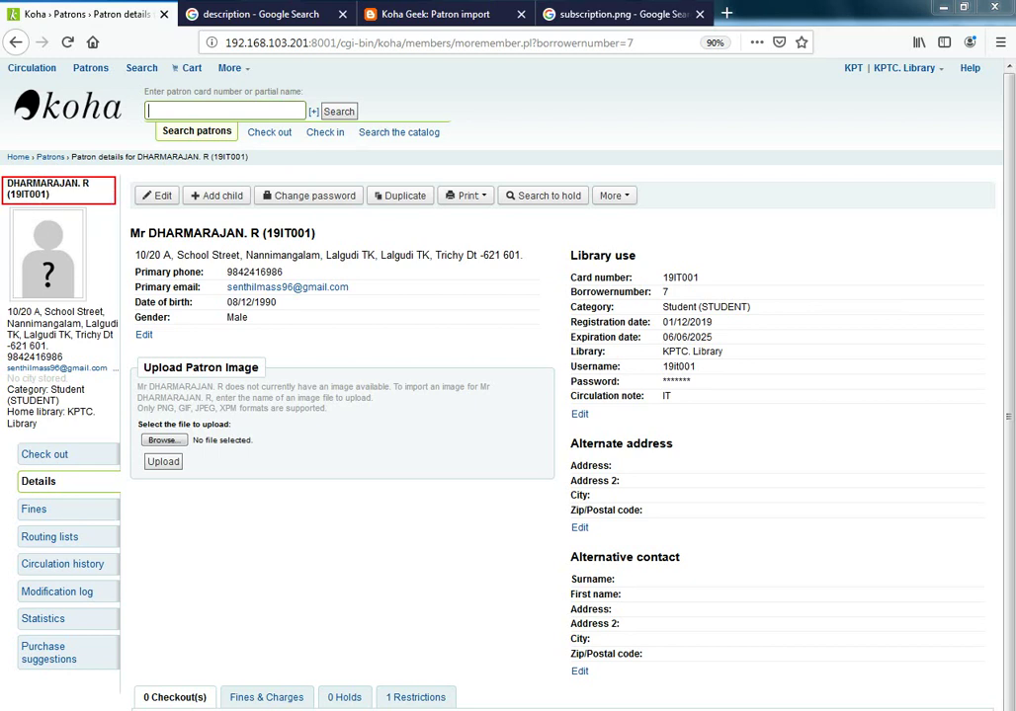
pyautogui.hotkey('alt', 'Tab')
pyautogui.hotkey('alt', 'Tab')
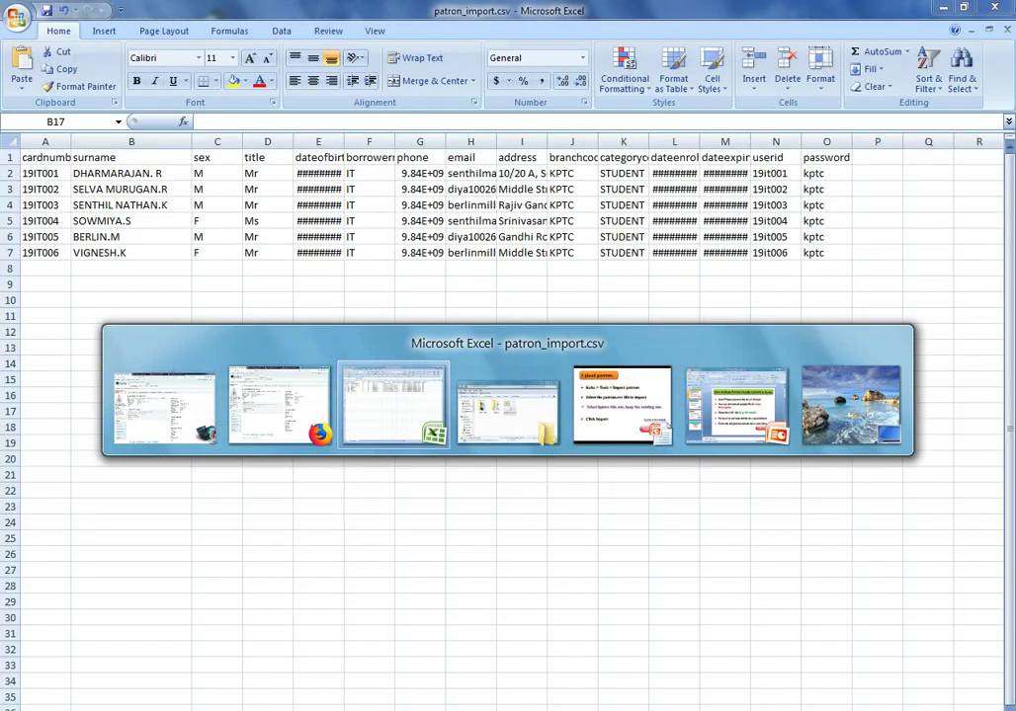
pyautogui.press('Escape')
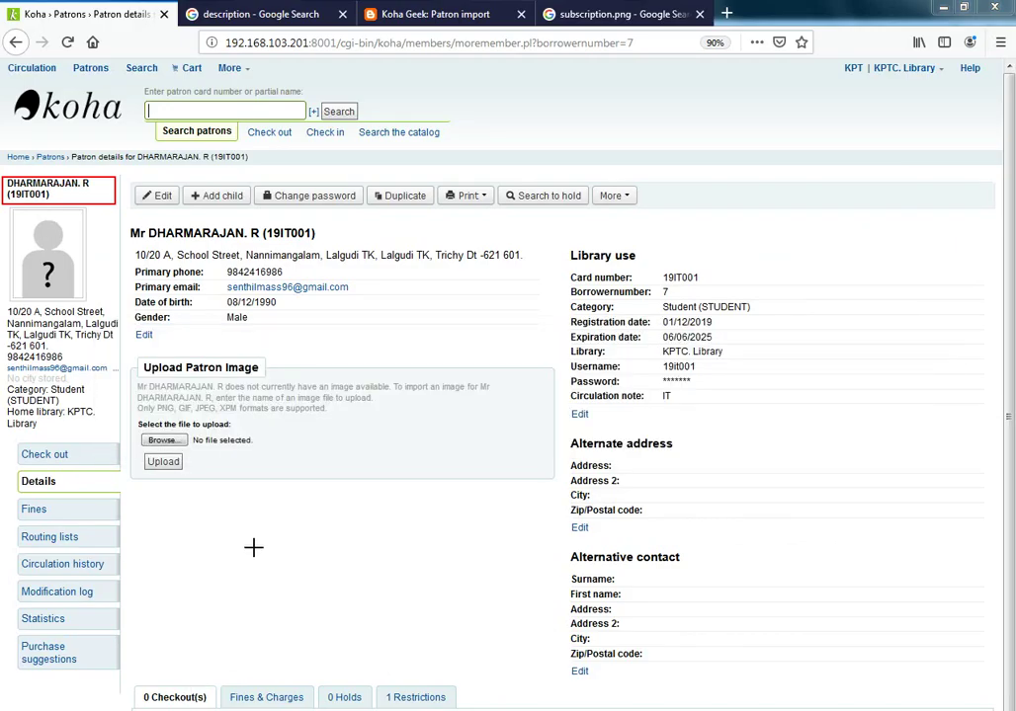
pyautogui.hotkey('alt', 'Tab')
pyautogui.press('Tab')
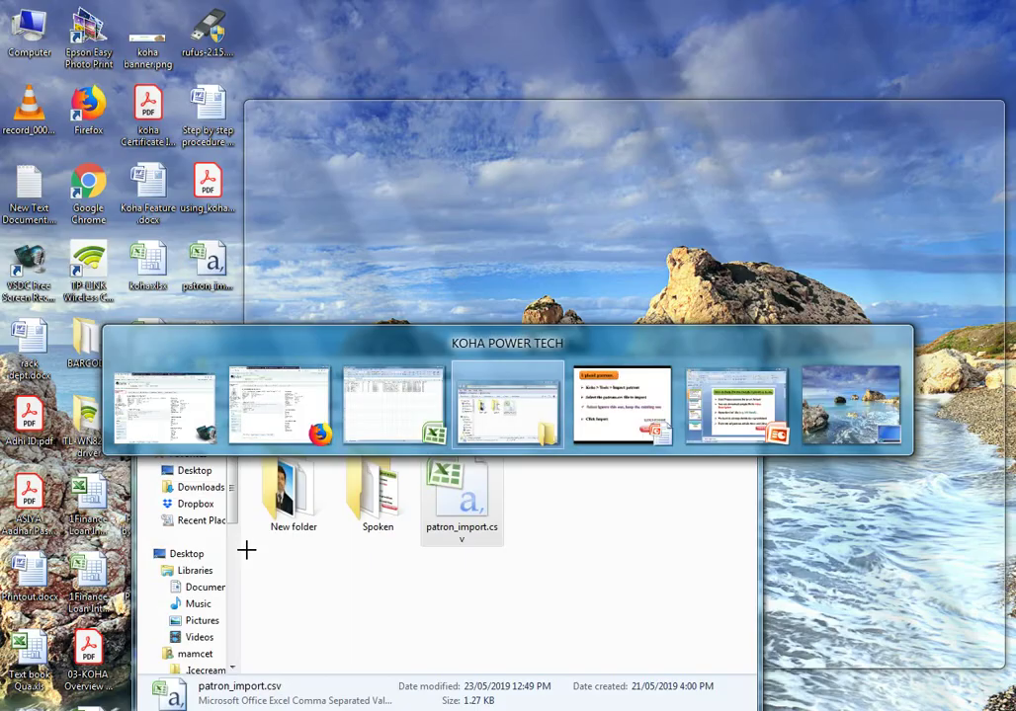
pyautogui.press('Tab')
pyautogui.press('Tab')
pyautogui.press('Tab')
pyautogui.press('Tab')
pyautogui.press('Tab')
pyautogui.press('Tab')
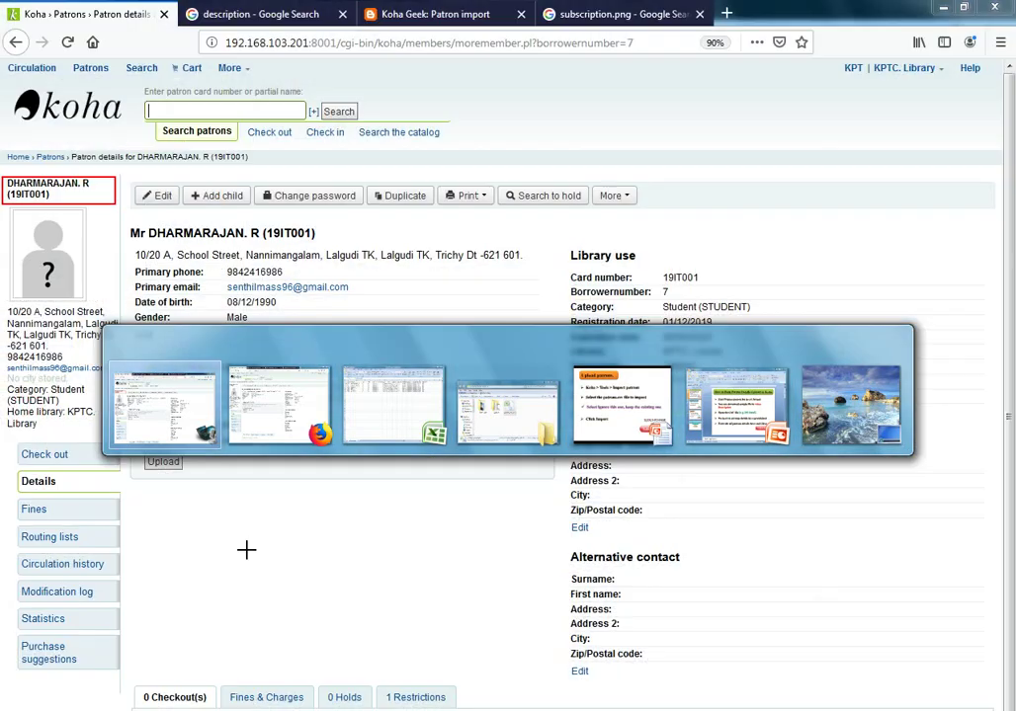
pyautogui.hotkey('alt', 'Tab')
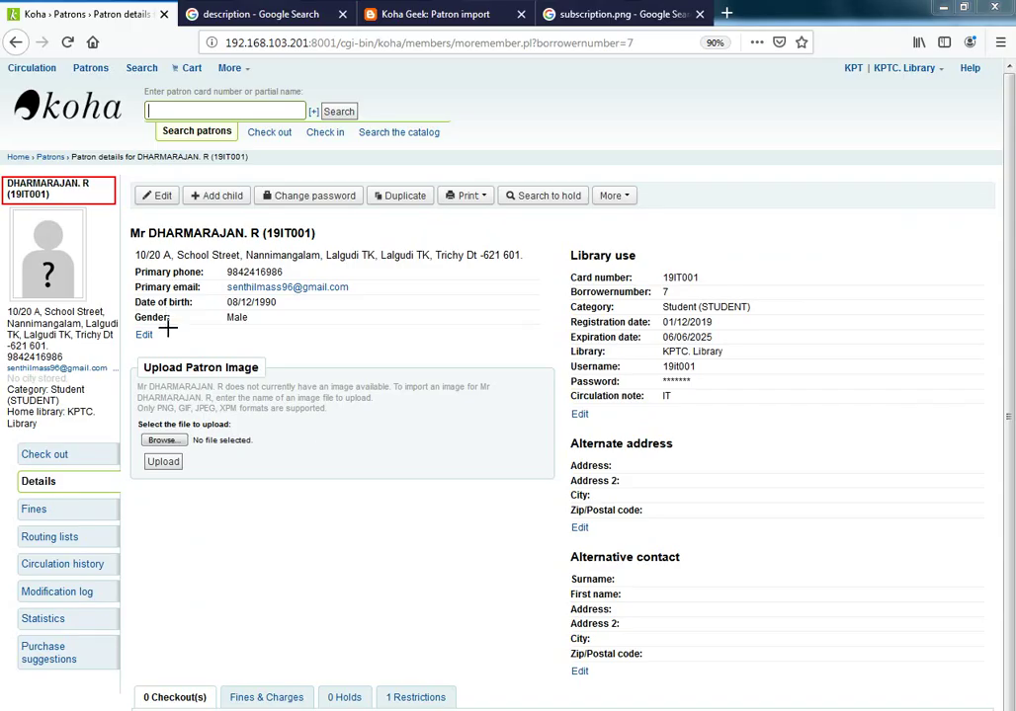
# - Switch to patron_import.csv in Excel and examine the card numbers and surnames of the listed patrons
pyautogui.hotkey('alt', 'Tab')
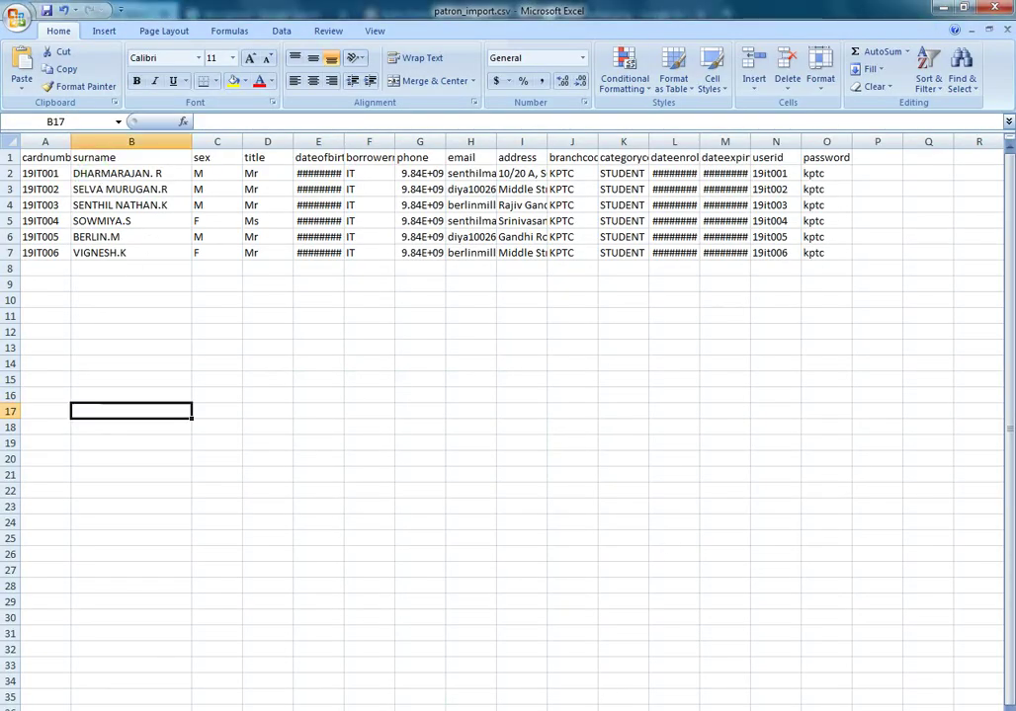
pyautogui.hotkey('ctrl', '2')
pyautogui.moveTo(72, 170); pyautogui.dragTo(178, 181)
pyautogui.press('e')
pyautogui.rightClick(186, 363)
pyautogui.click(44, 253)
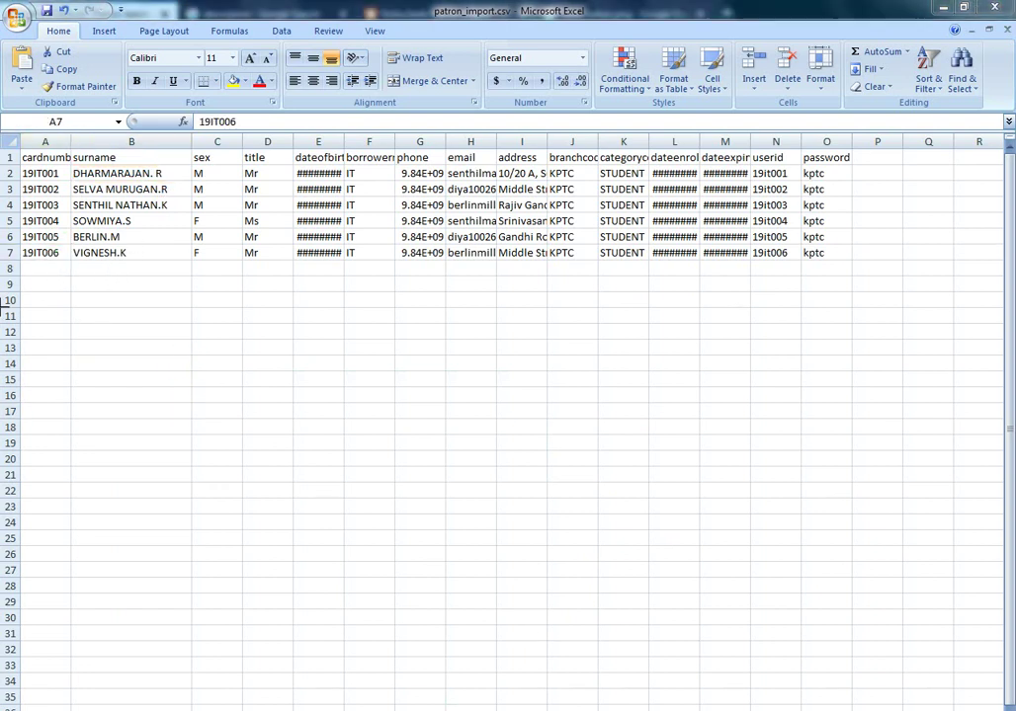
# - Return to Koha in Firefox and search the patrons for the card number listed in cell A7 of the sheet
pyautogui.moveTo(59, 262); pyautogui.dragTo(21, 245)
pyautogui.hotkey('alt', 'Tab')
pyautogui.hotkey('alt', 'Tab')
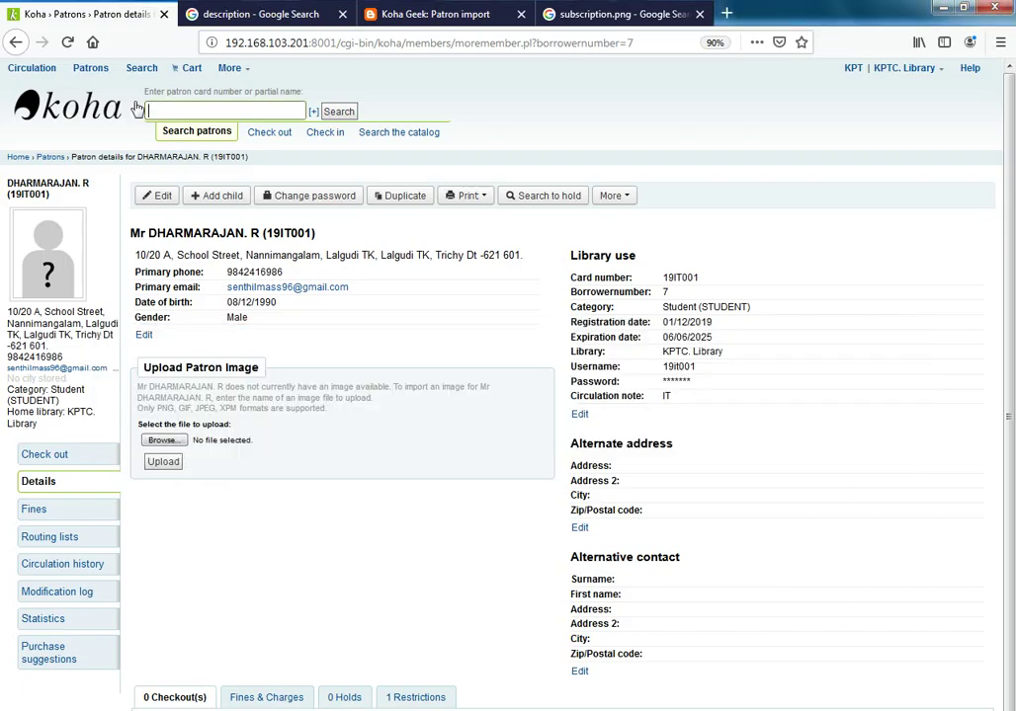
pyautogui.click(159, 111)
pyautogui.write('19')
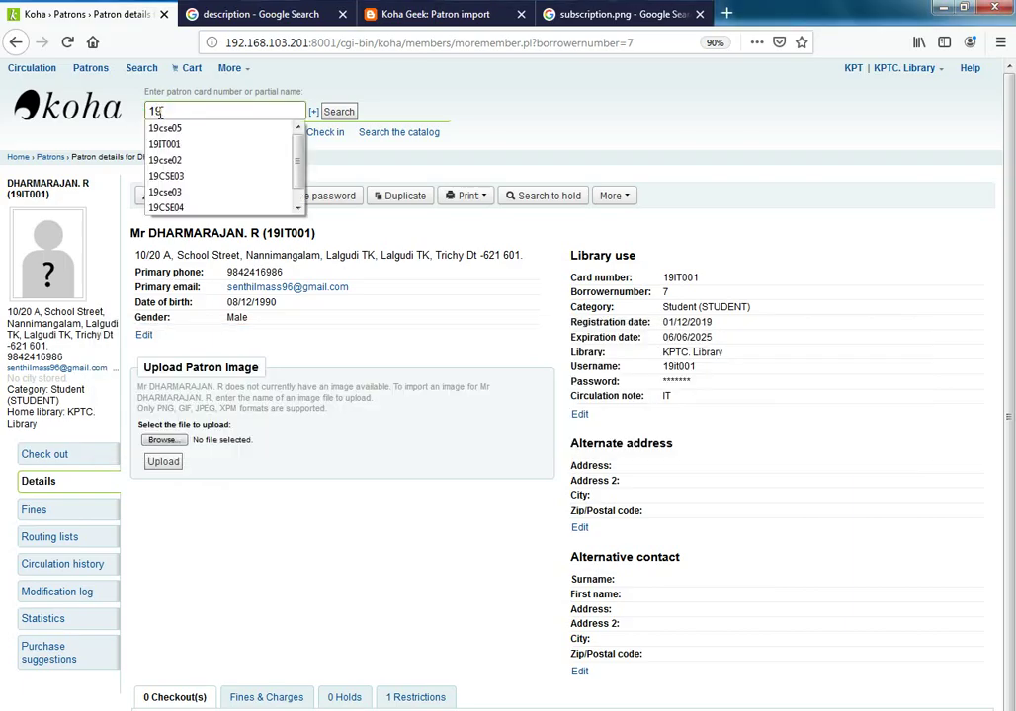
pyautogui.write('it006')
pyautogui.press('Return')
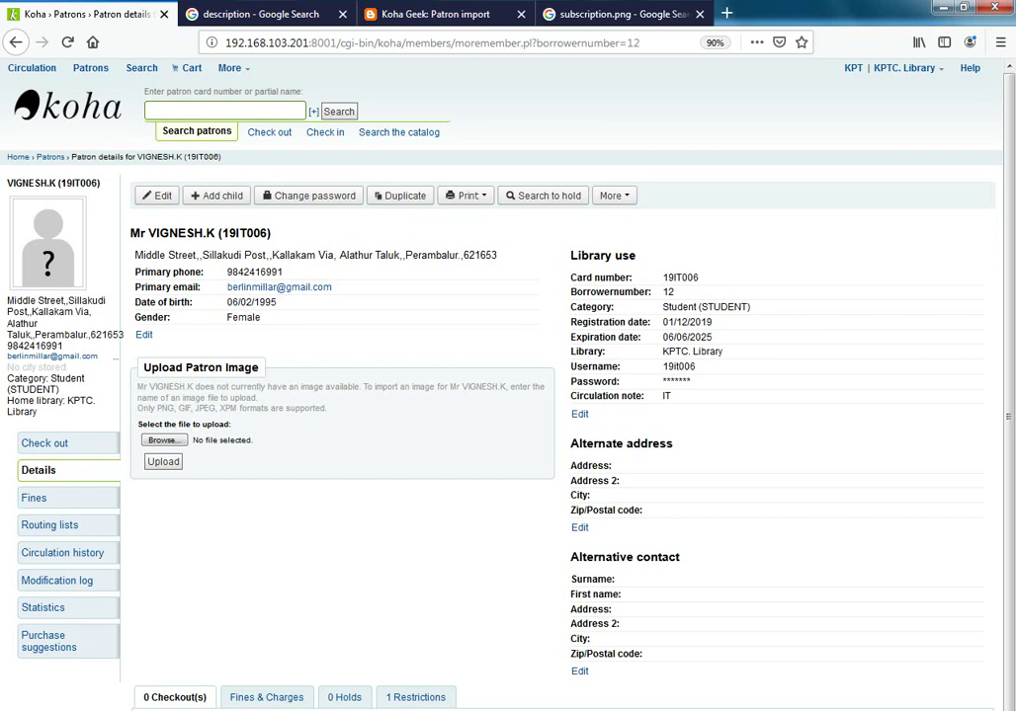
# - Compare the name and card number on the patron's details page with row 7 of patron_import.csv in Excel
pyautogui.moveTo(4, 176); pyautogui.dragTo(115, 191)
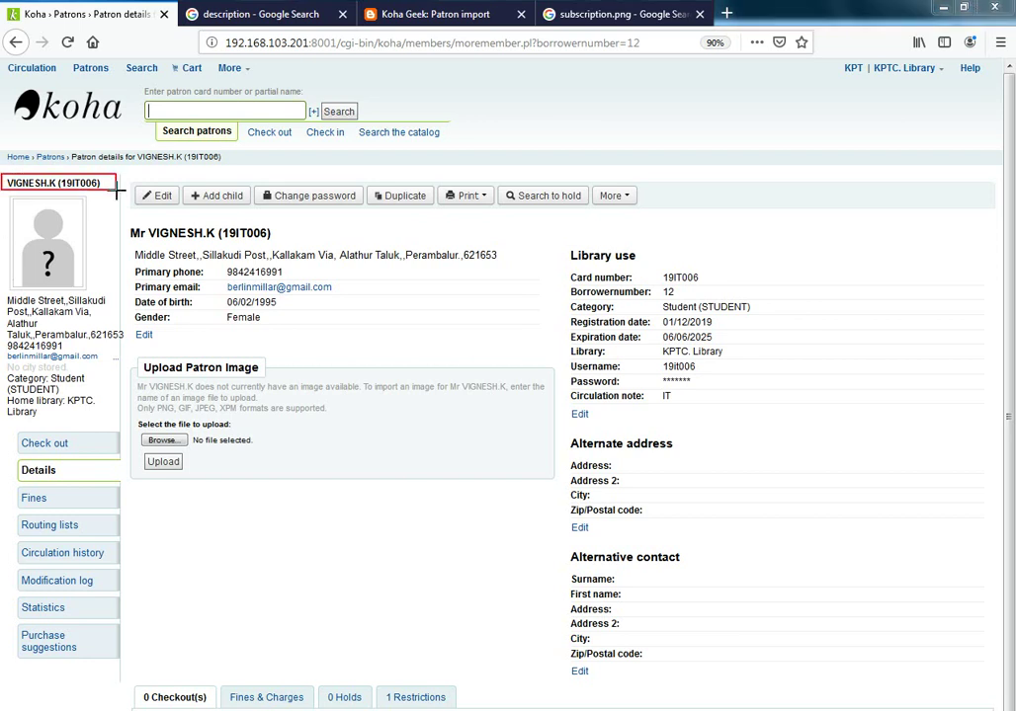
pyautogui.press('Escape')
pyautogui.hotkey('alt', 'Tab')
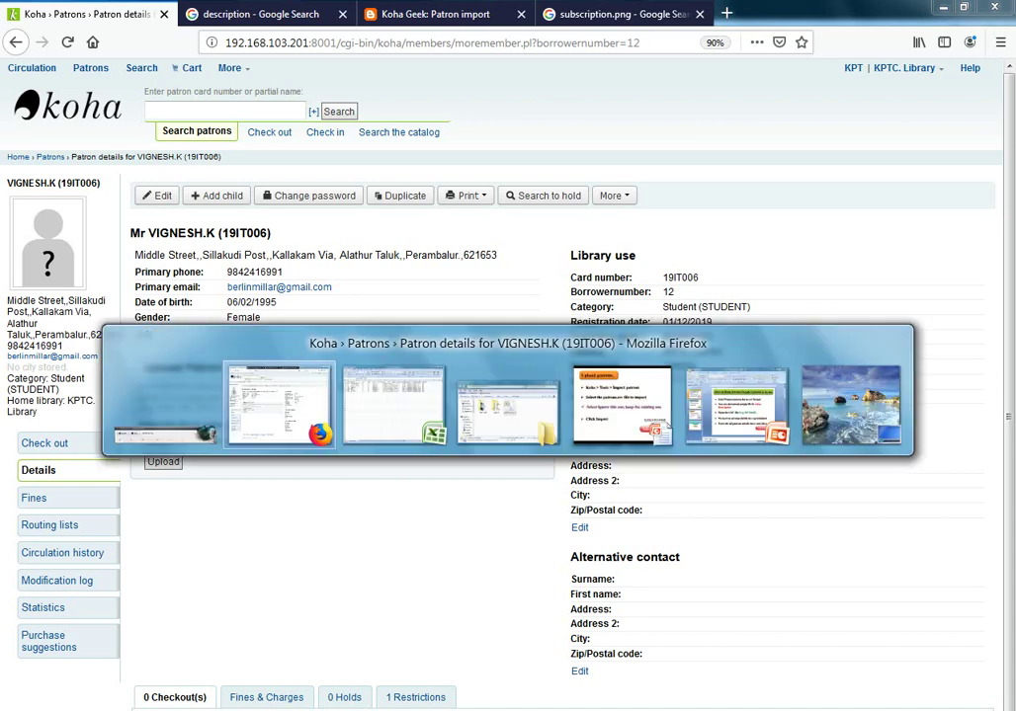
pyautogui.hotkey('alt', 'Tab')
pyautogui.click(108, 254)
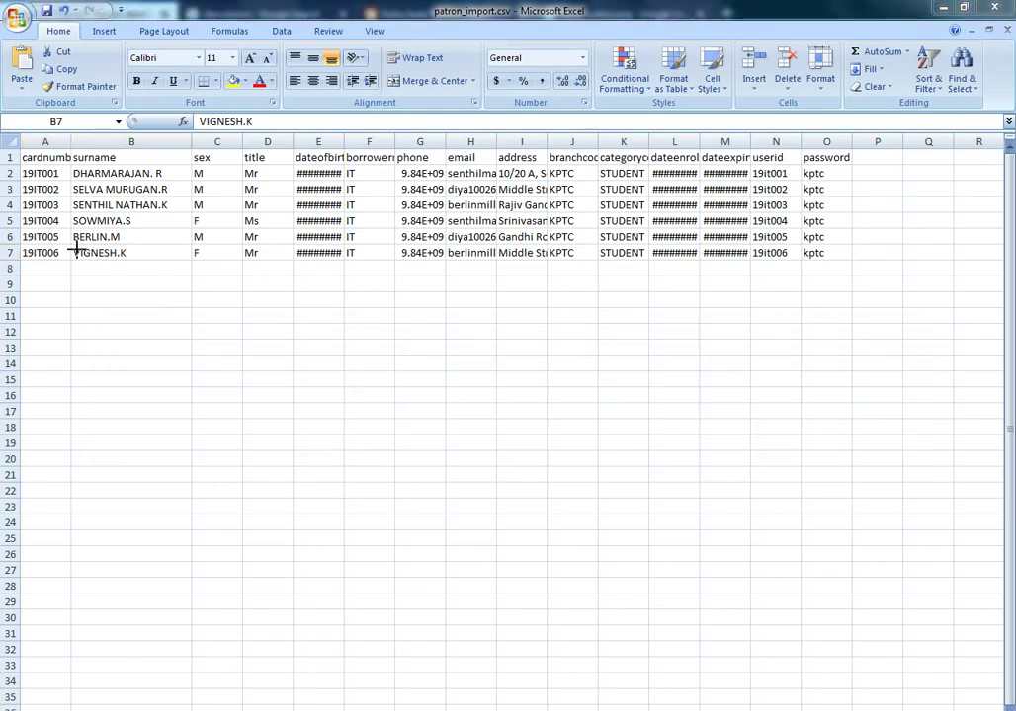
pyautogui.moveTo(70, 243); pyautogui.dragTo(81, 250)
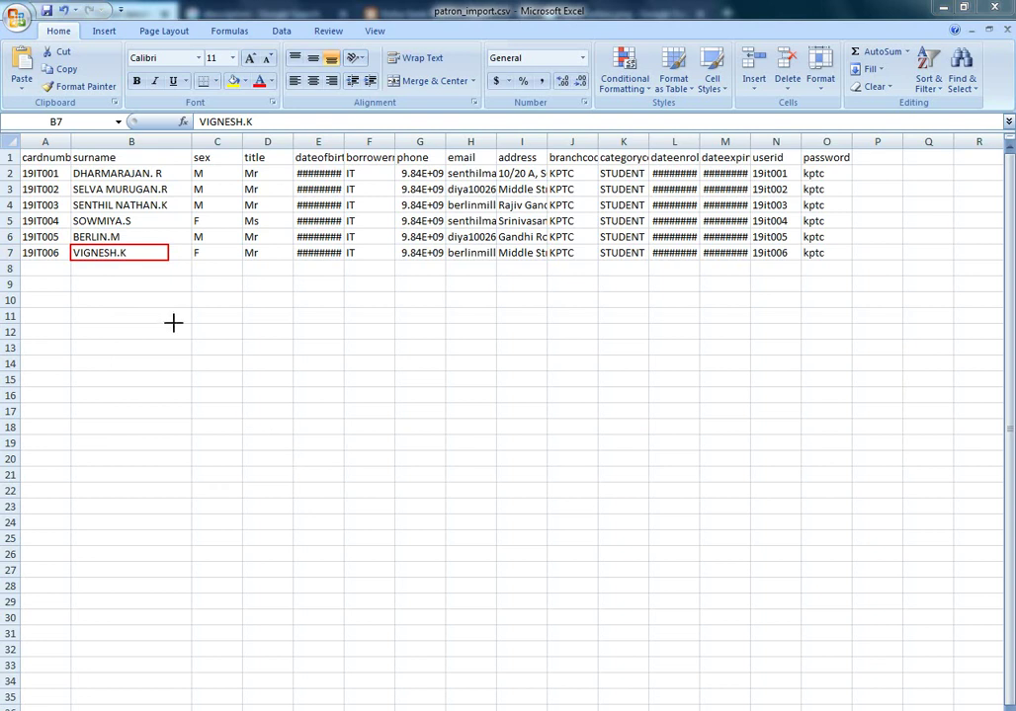
# - Select cell A6 and widen the dateofbirth, email and address columns to fit their contents
pyautogui.click(51, 236)
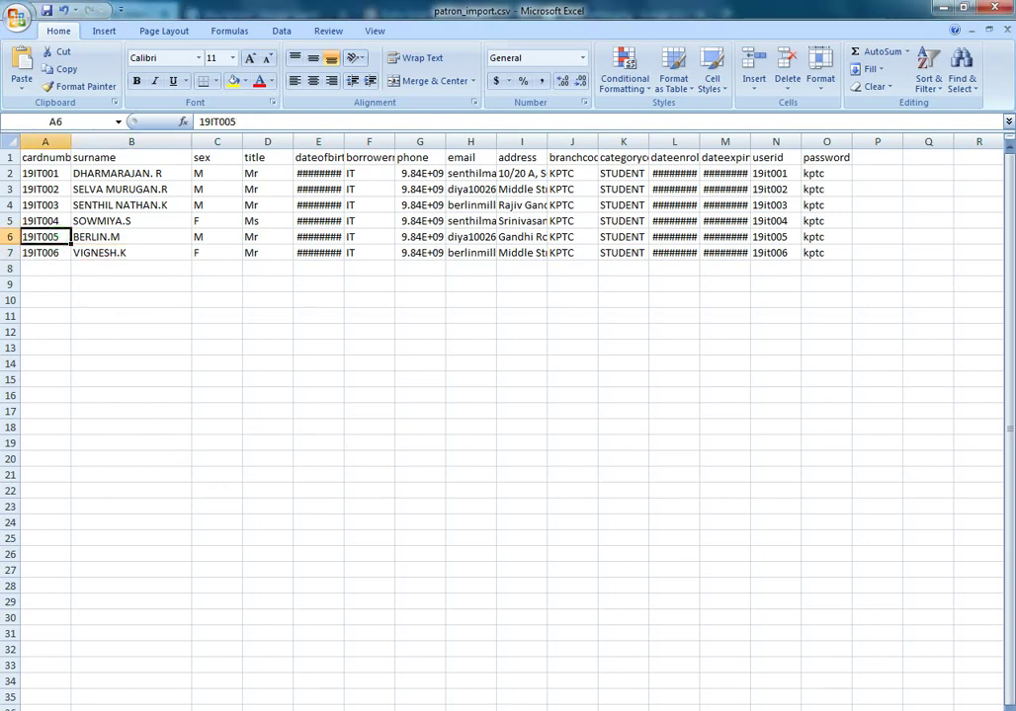
pyautogui.moveTo(20, 228); pyautogui.dragTo(62, 243)
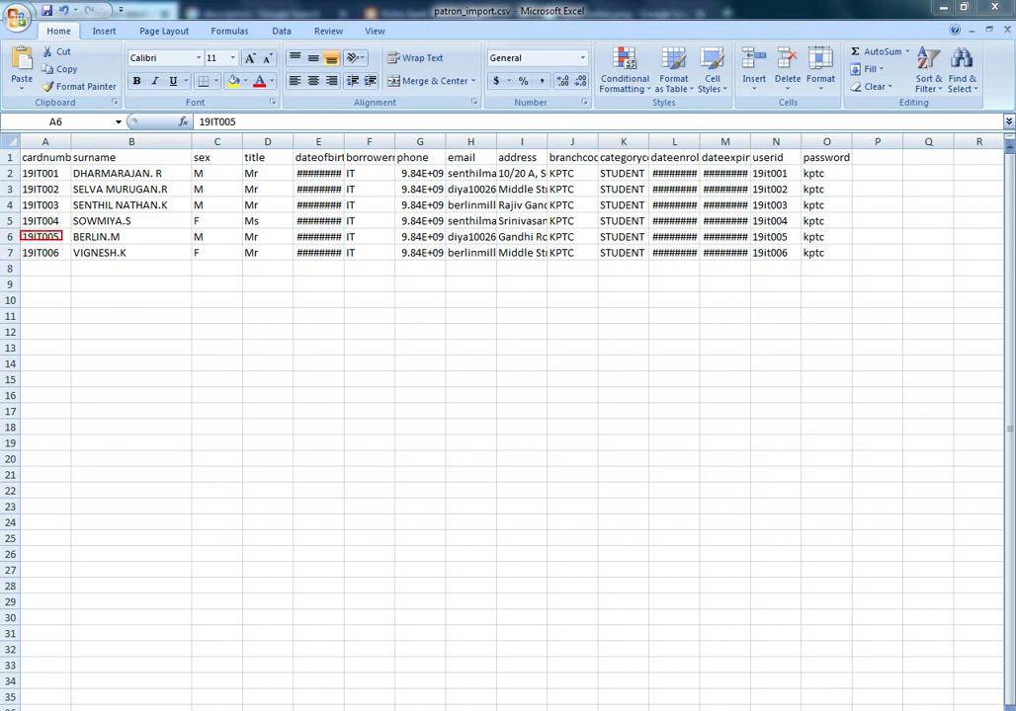
pyautogui.doubleClick(345, 142)
pyautogui.moveTo(506, 140); pyautogui.dragTo(506, 140)
pyautogui.doubleClick(506, 141)
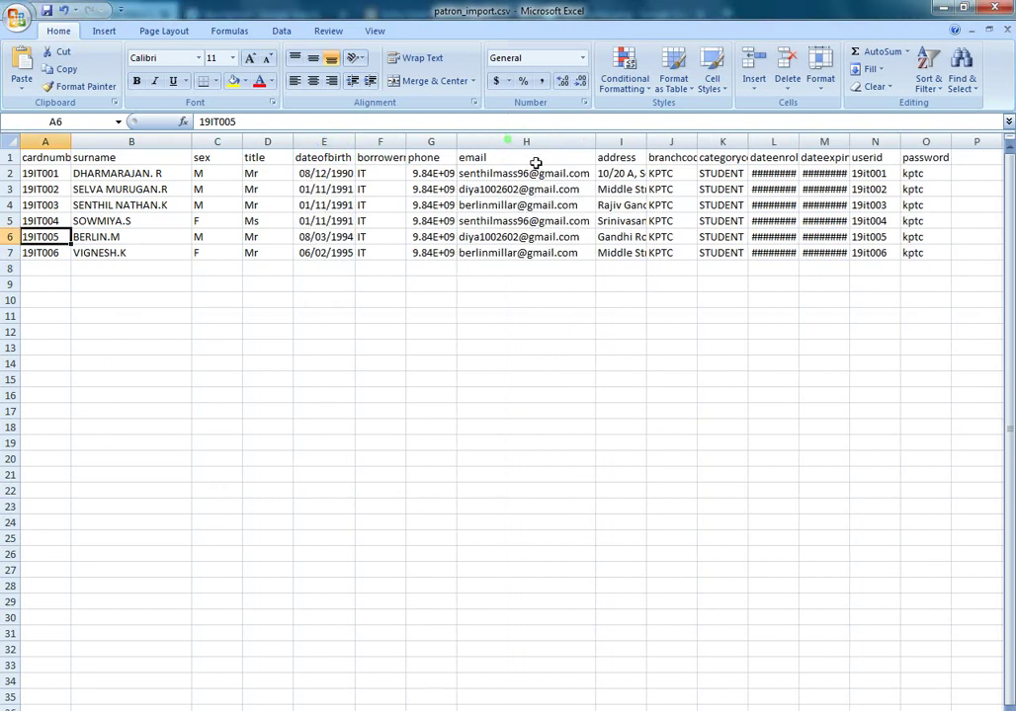
pyautogui.doubleClick(647, 141)
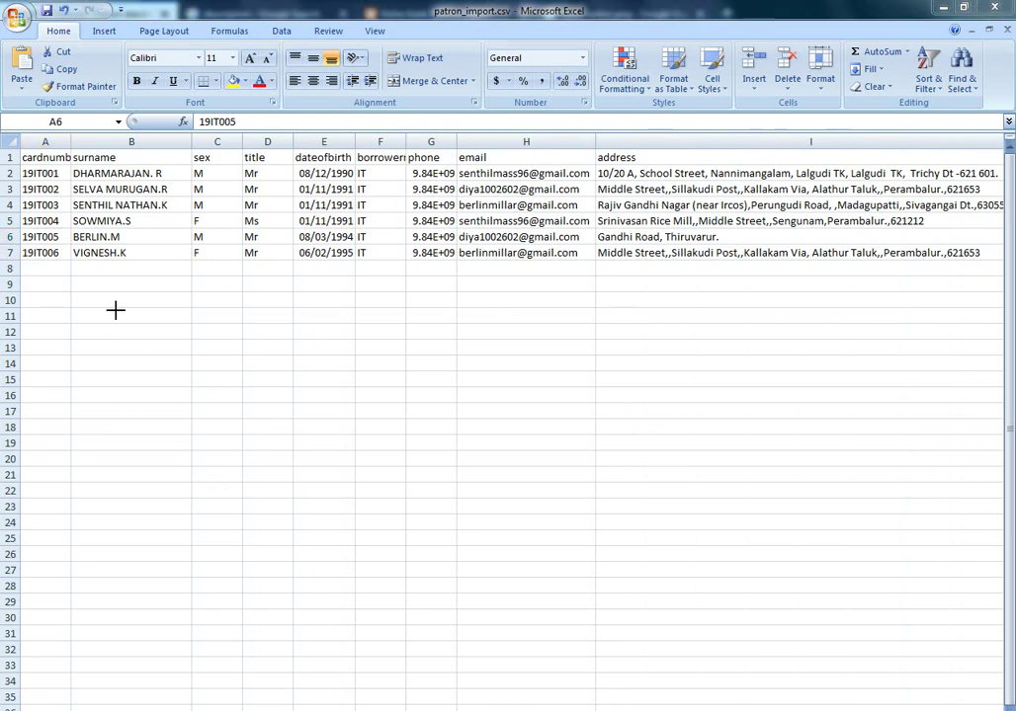
# - Examine the patron details listed in rows 6 and 4 of the sheet
pyautogui.hotkey('ctrl', 'c')
pyautogui.moveTo(76, 245); pyautogui.dragTo(960, 245)
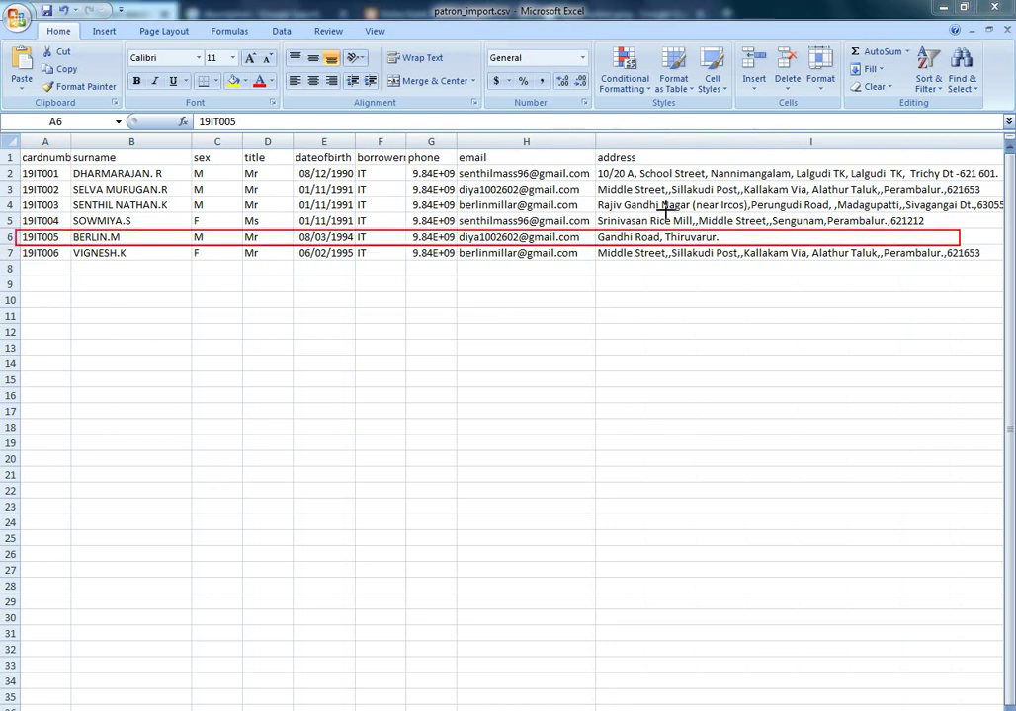
pyautogui.moveTo(17, 198)
pyautogui.mouseDown()
pyautogui.moveTo(419, 213)
pyautogui.moveTo(929, 213)
pyautogui.mouseUp()
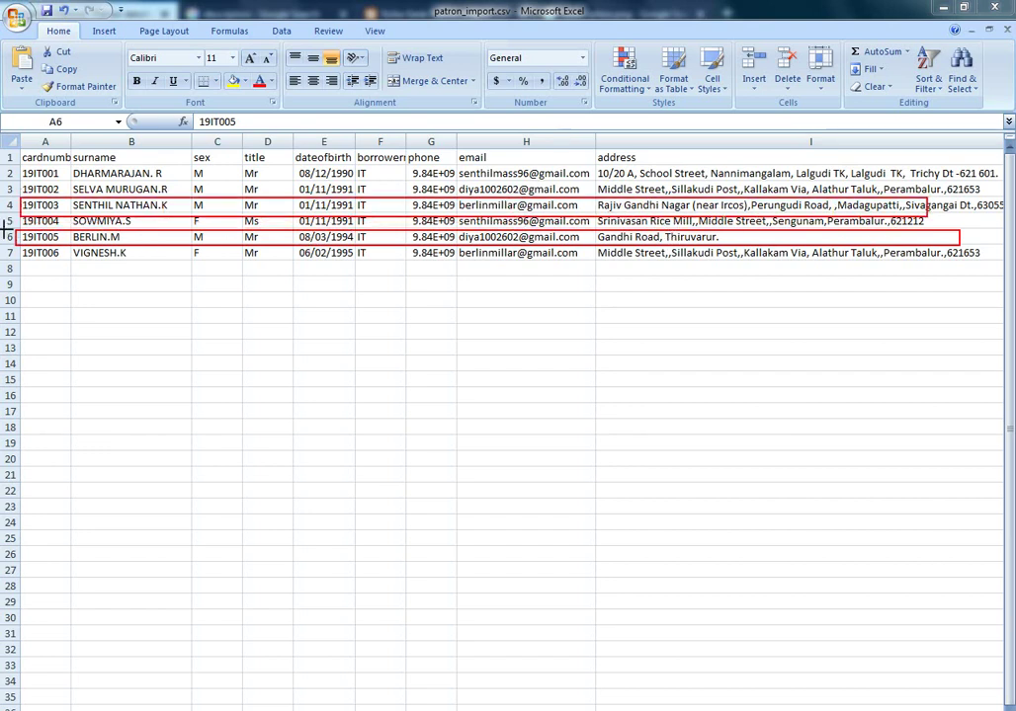
pyautogui.hotkey('ctrl', 'z')
pyautogui.hotkey('ctrl', 'z')
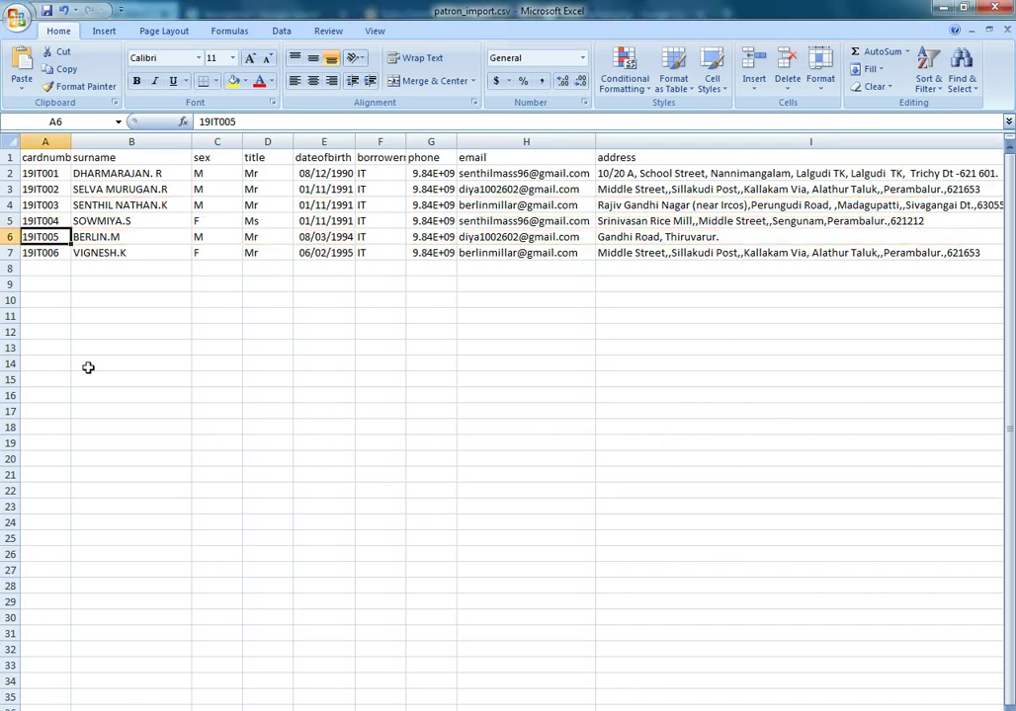
# - Return to Koha in Firefox and search the patrons for the card number listed in cell A4 of the sheet
pyautogui.hotkey('alt', 'Tab')
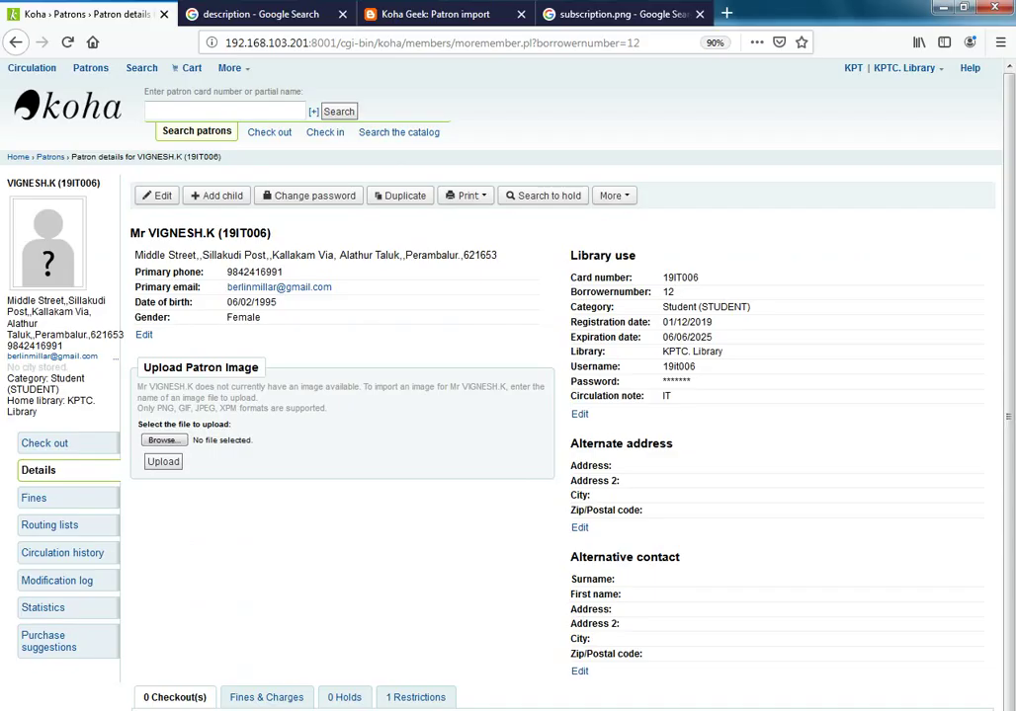
pyautogui.click(158, 110)
pyautogui.write('1')
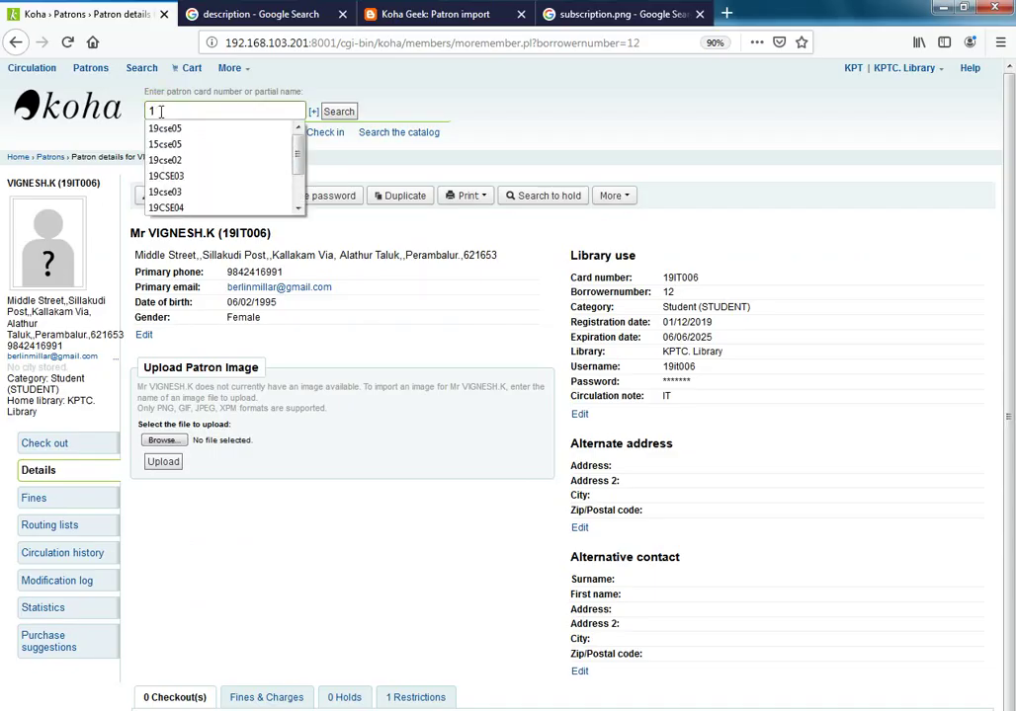
pyautogui.write('9it003')
pyautogui.press('Return')
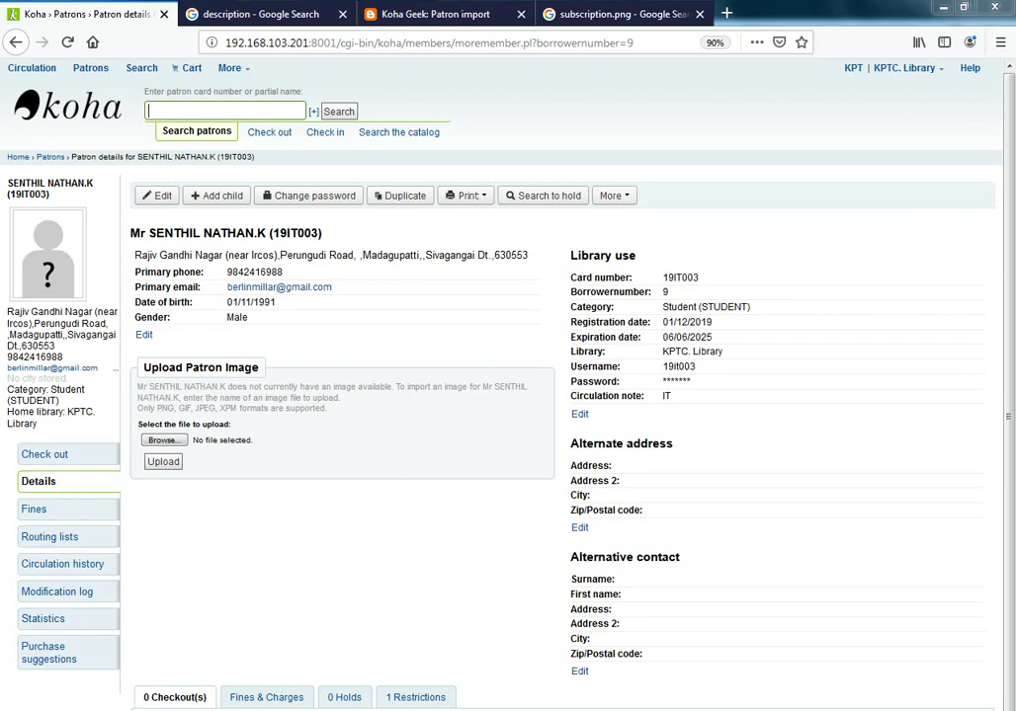
# - Examine the address, phone, email, date of birth and library use information on the patron's details page
pyautogui.moveTo(130, 248); pyautogui.dragTo(543, 266)
pyautogui.moveTo(130, 264); pyautogui.dragTo(343, 278)
pyautogui.moveTo(130, 280); pyautogui.dragTo(365, 294)
pyautogui.moveTo(127, 296); pyautogui.dragTo(316, 311)
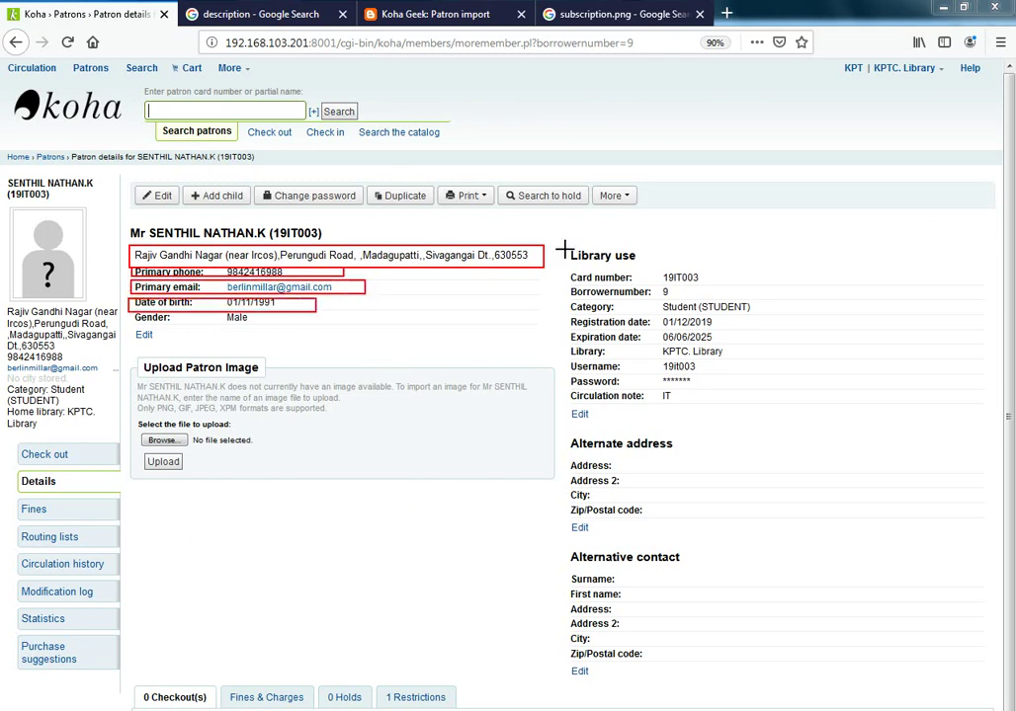
pyautogui.moveTo(565, 241)
pyautogui.mouseDown()
pyautogui.moveTo(687, 525)
pyautogui.moveTo(728, 707)
pyautogui.moveTo(772, 696)
pyautogui.mouseUp()
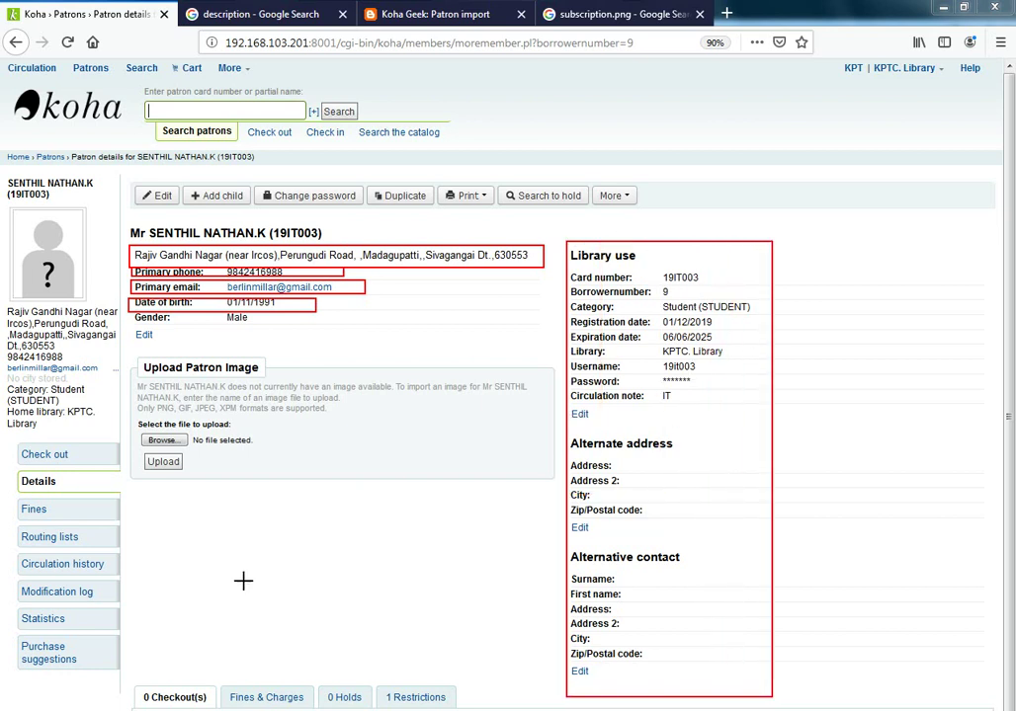
pyautogui.press('Escape')
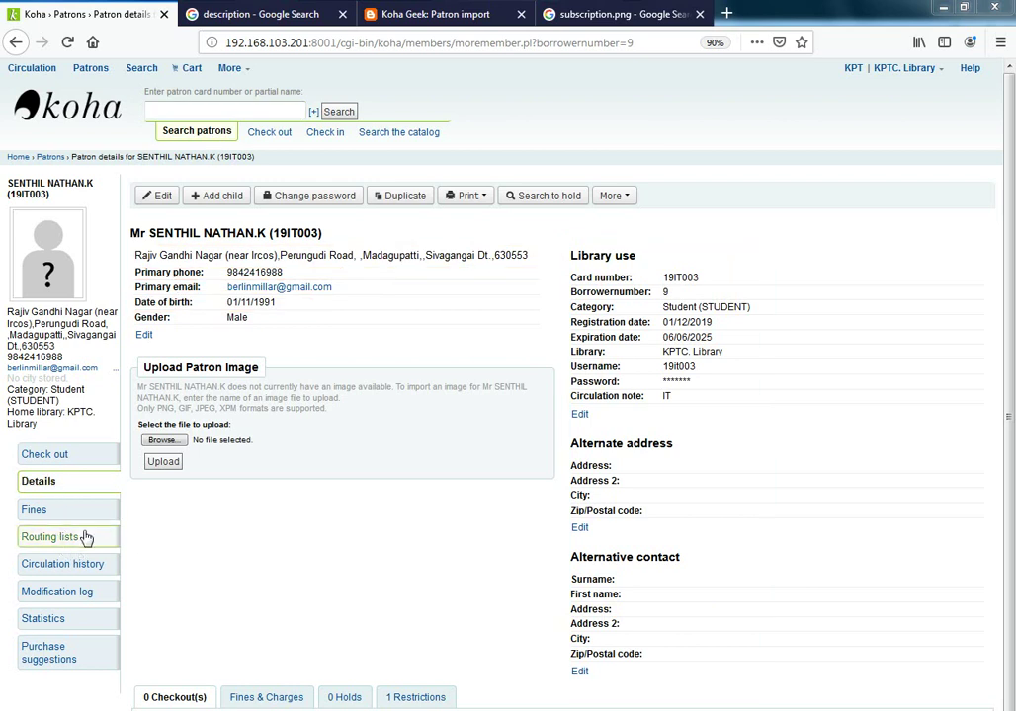
# - Open the patron's record for editing, enlarge the page to 110%, and examine the identity, address and contact fields
pyautogui.click(162, 200)
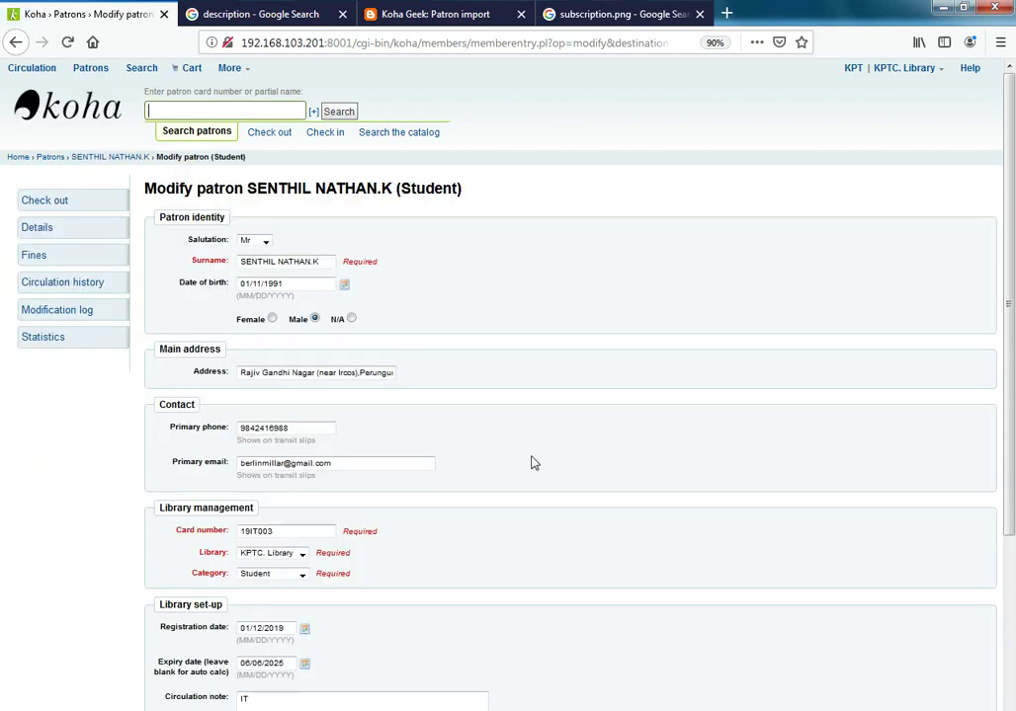
pyautogui.scroll(-4, 532, 464)
pyautogui.hotkey('ctrl', '+')
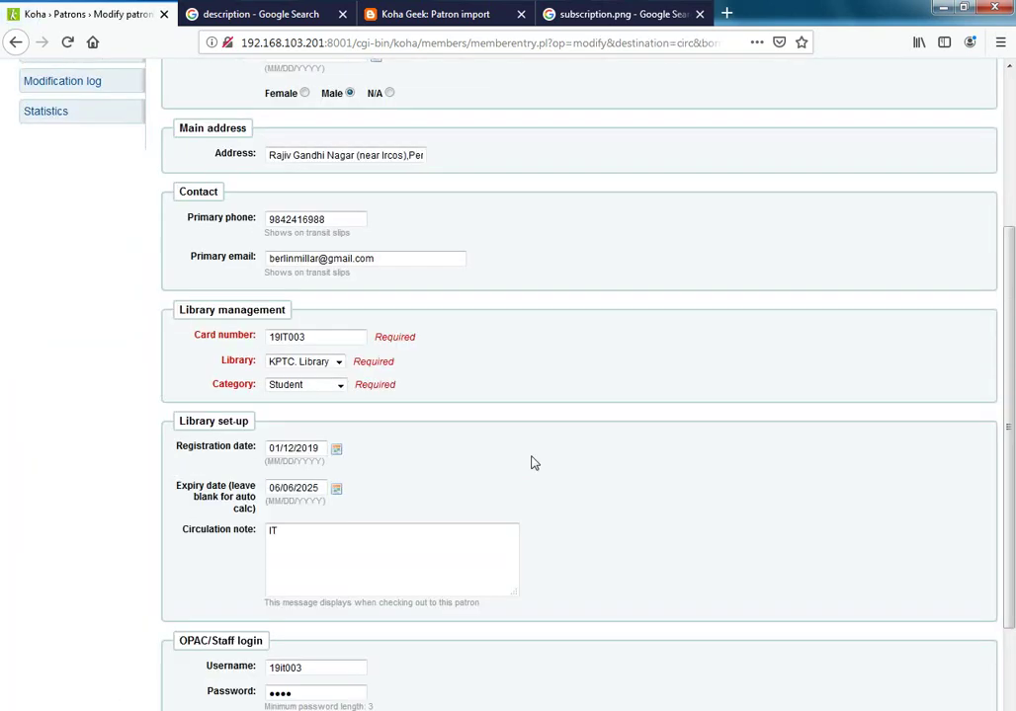
pyautogui.hotkey('ctrl', '+')
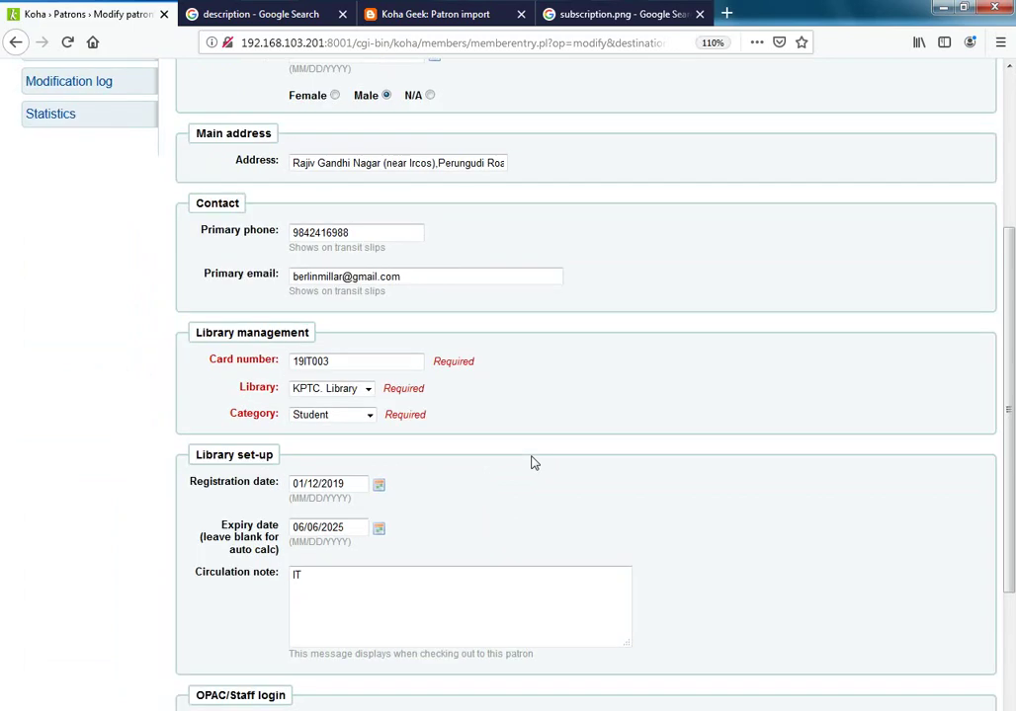
pyautogui.scroll(5, 533, 463)
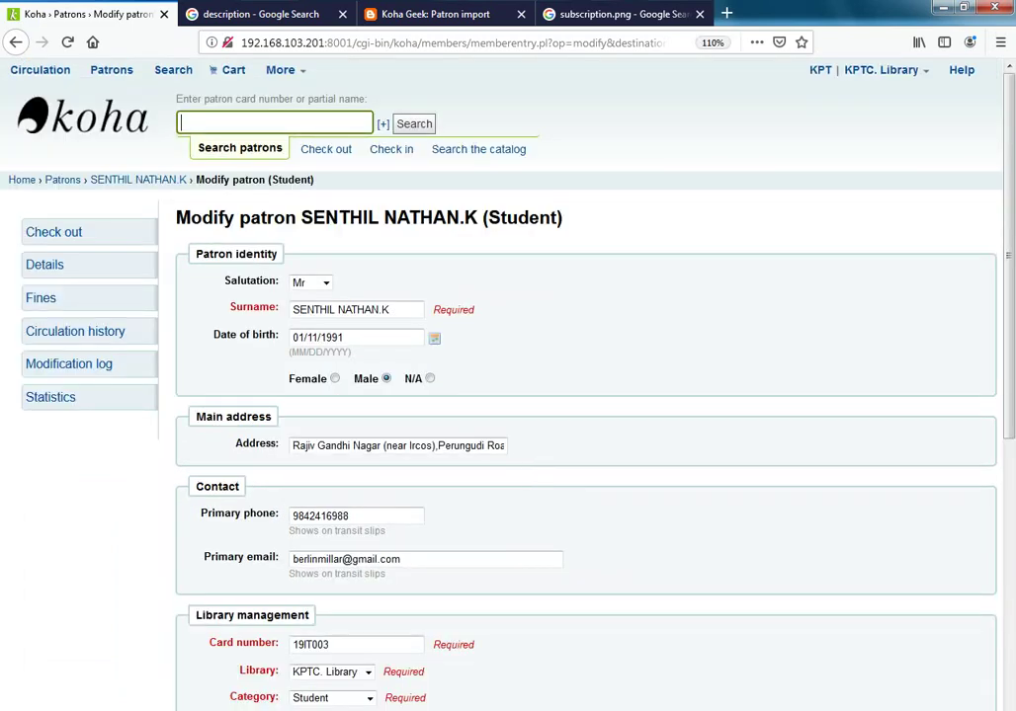
pyautogui.moveTo(206, 266); pyautogui.dragTo(488, 394)
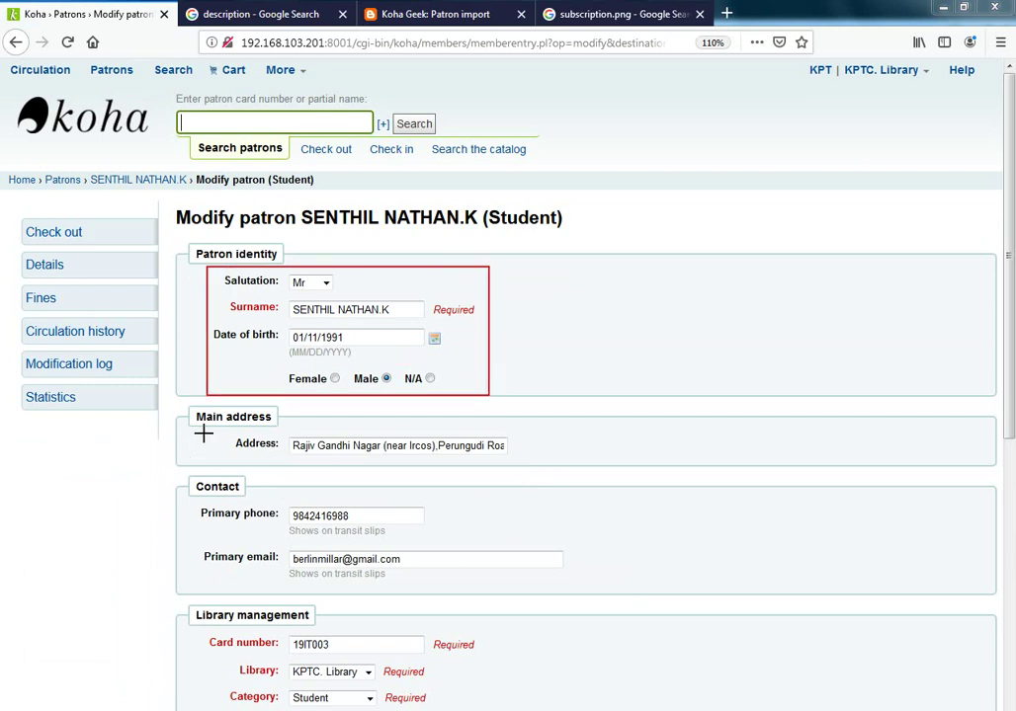
pyautogui.moveTo(222, 432); pyautogui.dragTo(587, 474)
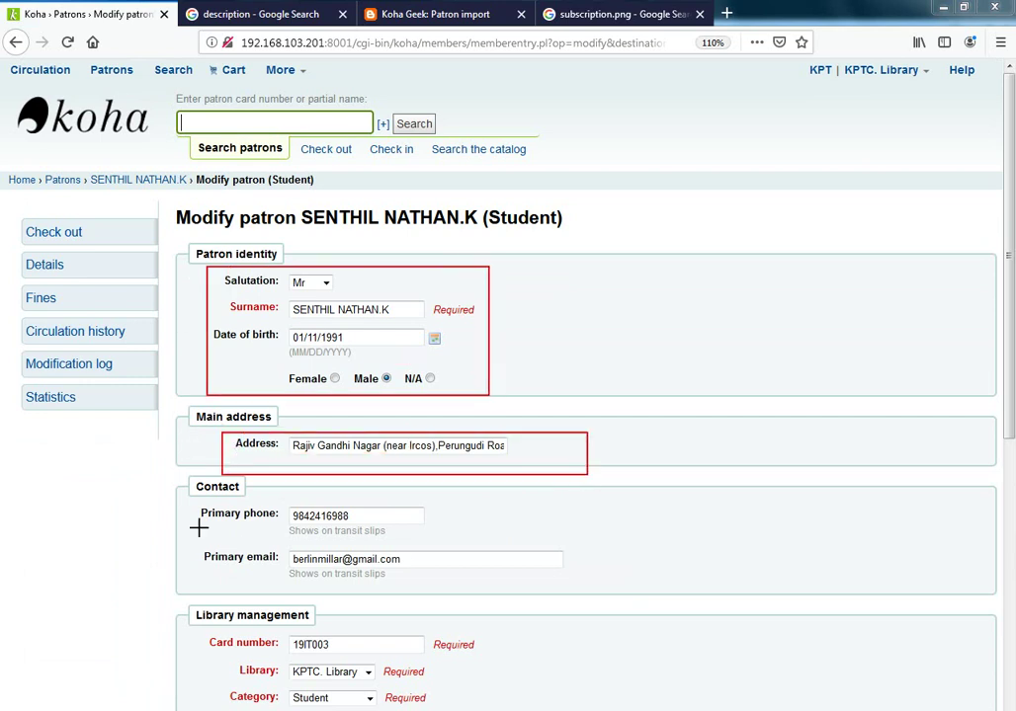
pyautogui.moveTo(189, 504)
pyautogui.mouseDown()
pyautogui.moveTo(441, 577)
pyautogui.moveTo(591, 593)
pyautogui.mouseUp()
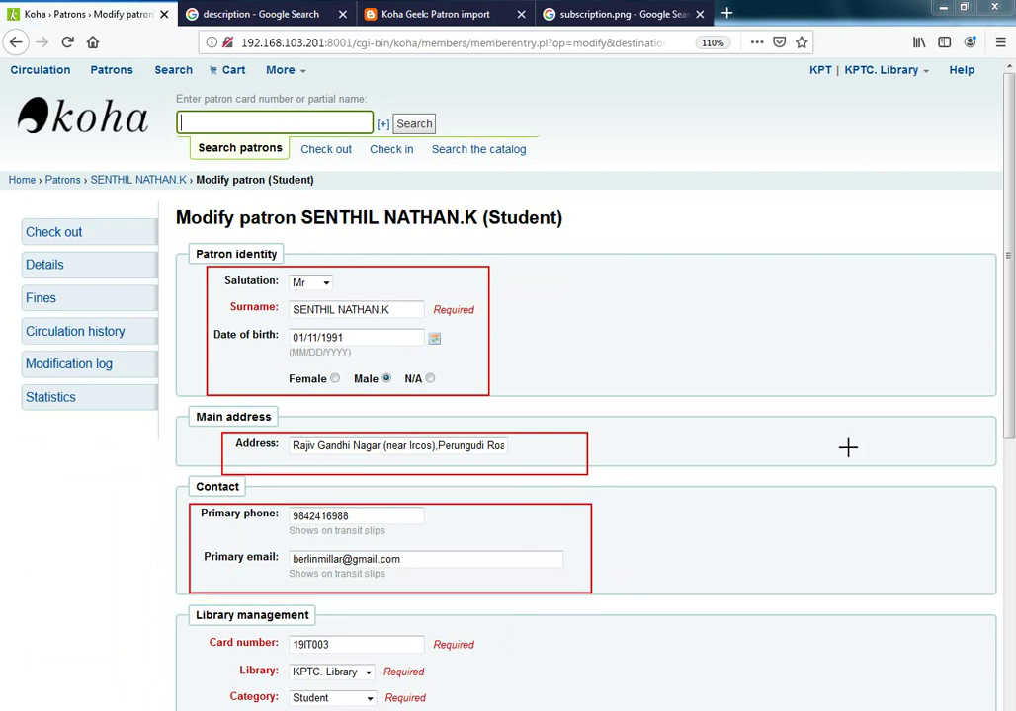
pyautogui.press('Escape')
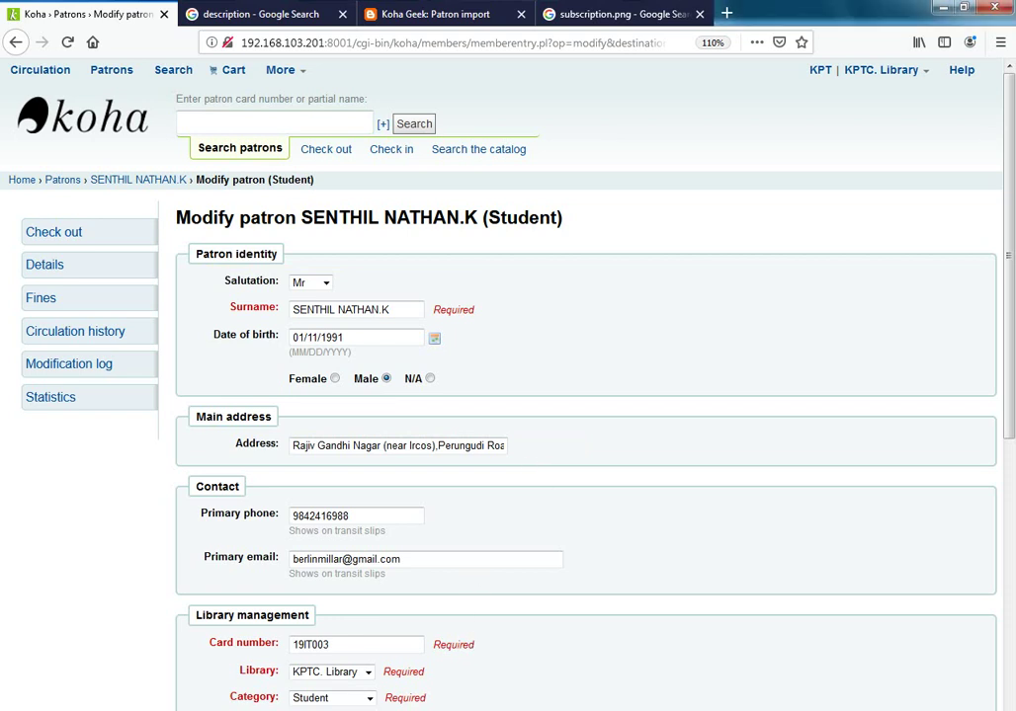
# - Switch to the PowerPoint slide show with the Upload patrons slide
pyautogui.moveTo(212, 706)
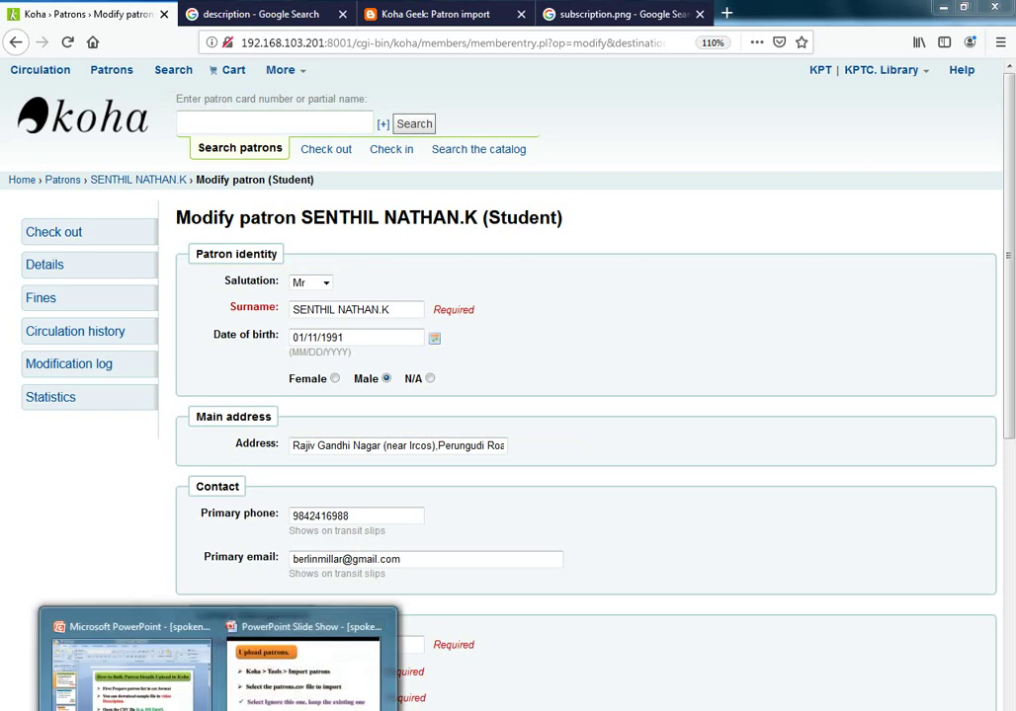
pyautogui.click(289, 682)
pyautogui.click(428, 530)
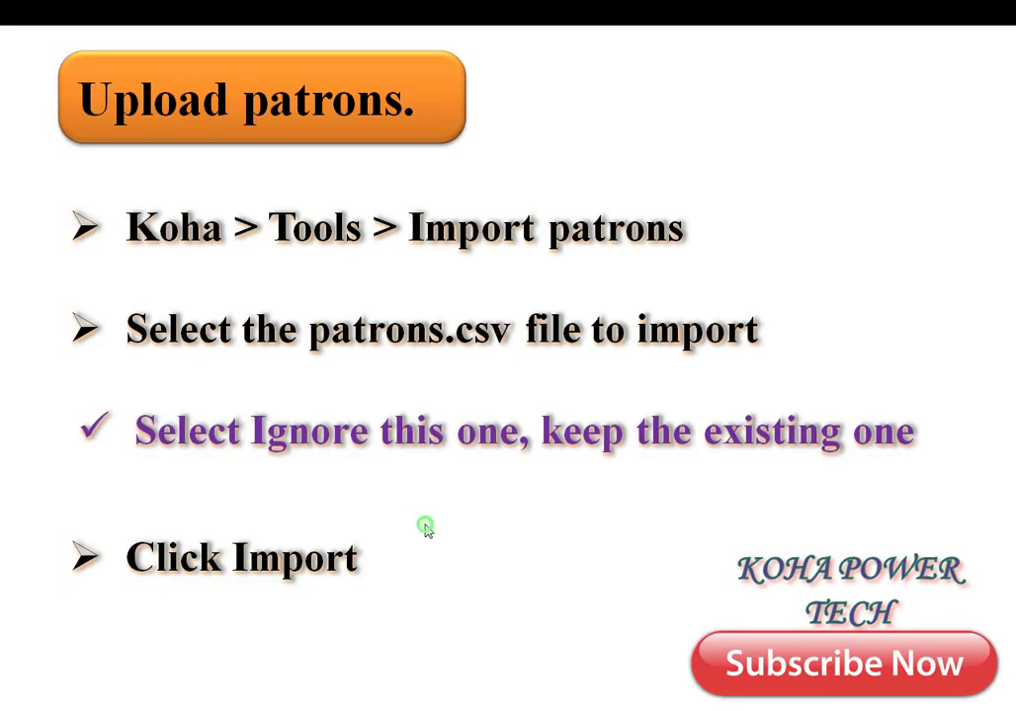